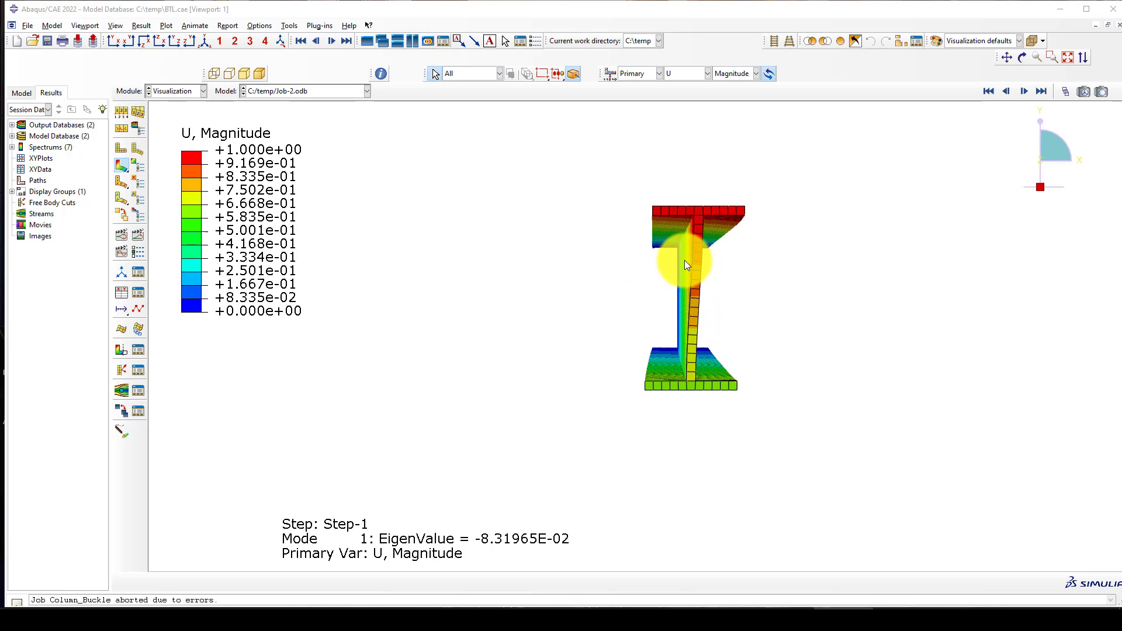
Step: Rotate and zoom the view to inspect the Mode 1 buckled shape (eigenvalue -8.31965E-02) from several sides
{"action": "left_click_drag", "start_coordinate": [690, 261], "coordinate": [645, 286]}
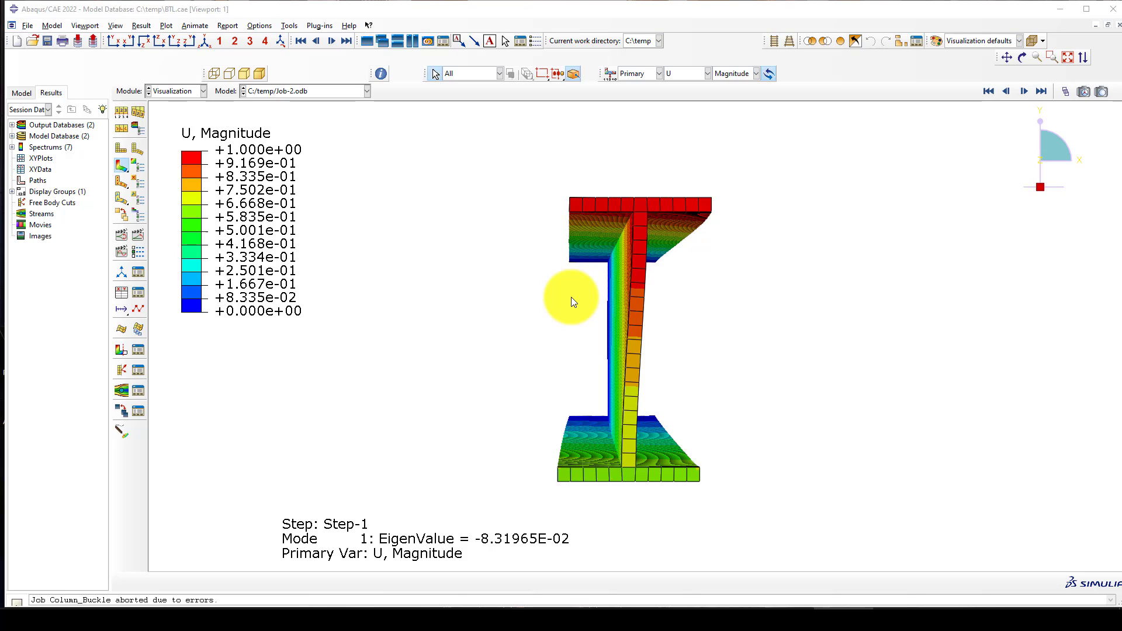
{"action": "left_click_drag", "start_coordinate": [549, 269], "coordinate": [543, 256]}
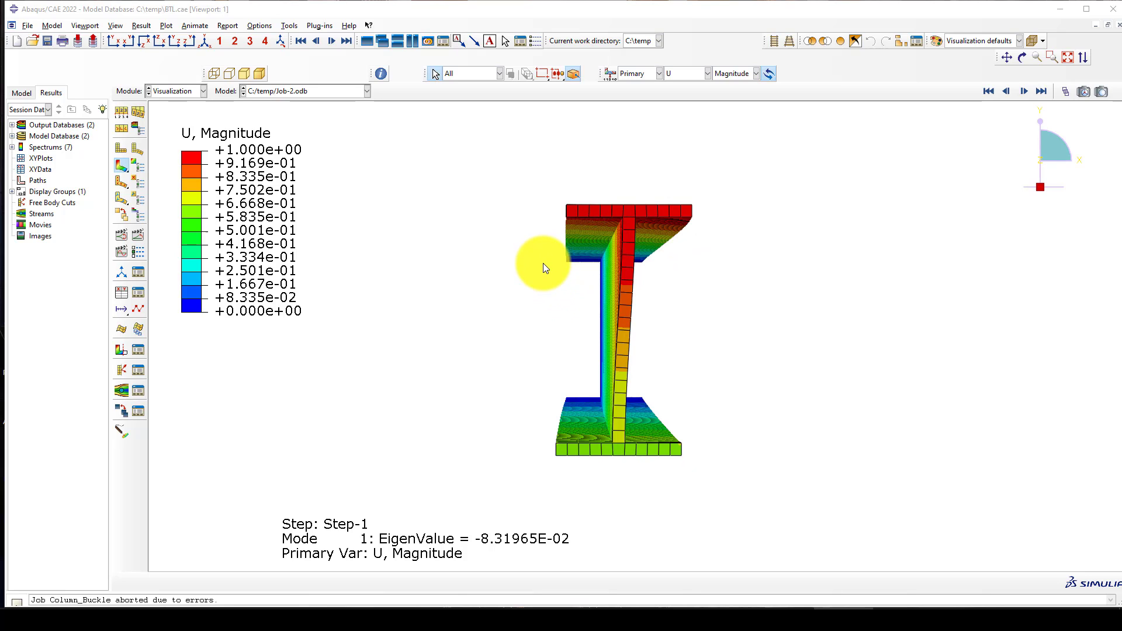
{"action": "left_click_drag", "start_coordinate": [604, 380], "coordinate": [603, 363]}
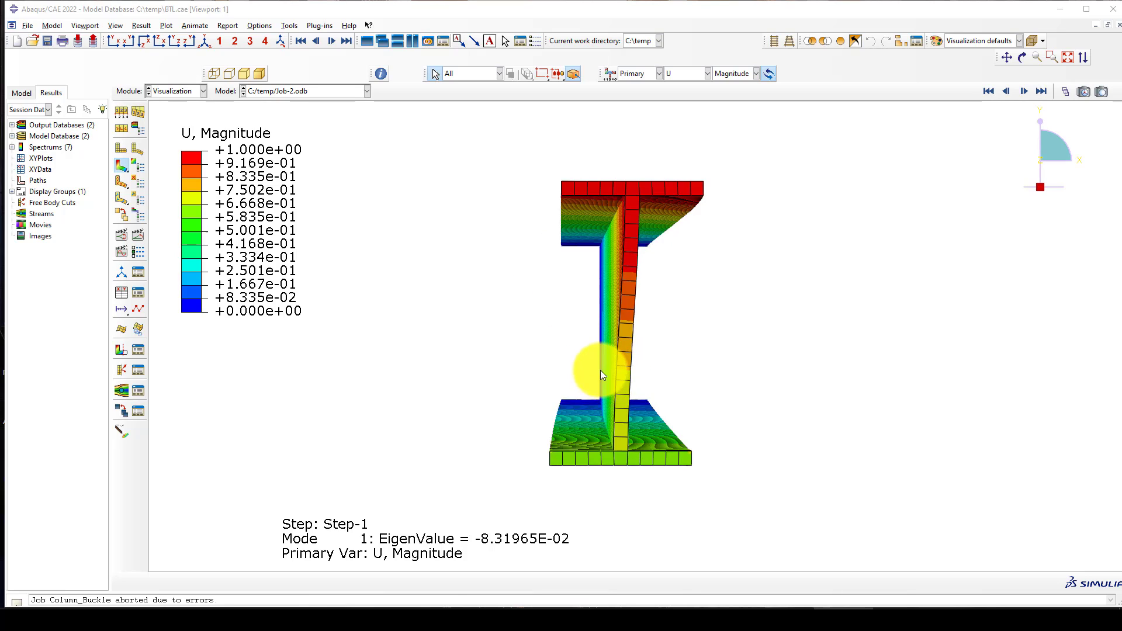
{"action": "scroll", "coordinate": [480, 170], "scroll_direction": "down", "scroll_amount": 1}
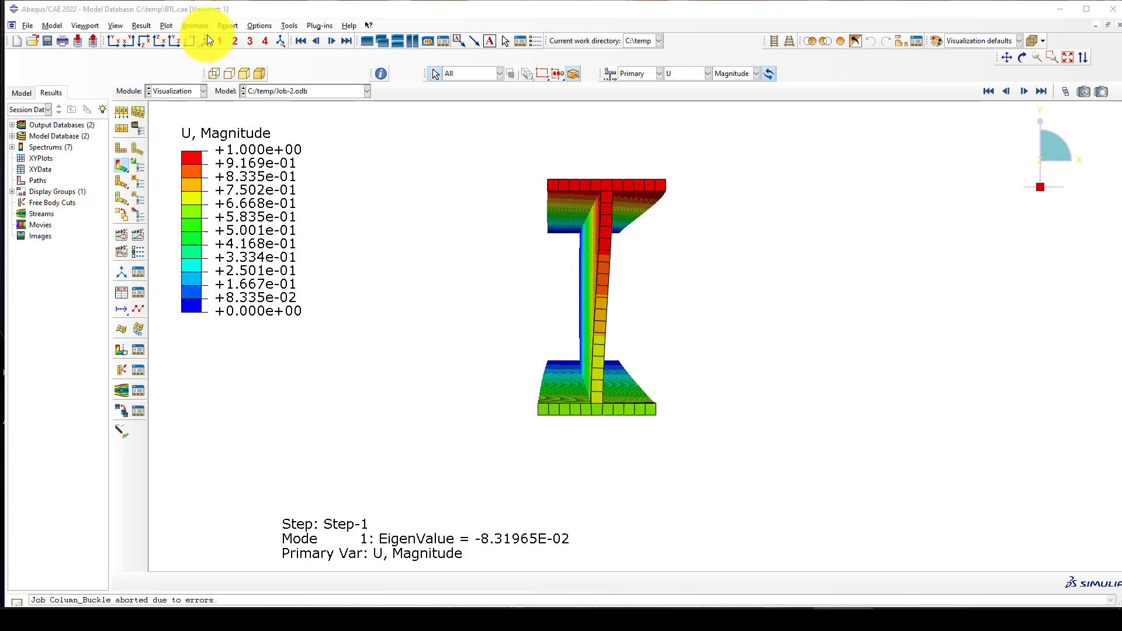
{"action": "scroll", "coordinate": [556, 291], "scroll_direction": "up", "scroll_amount": 1}
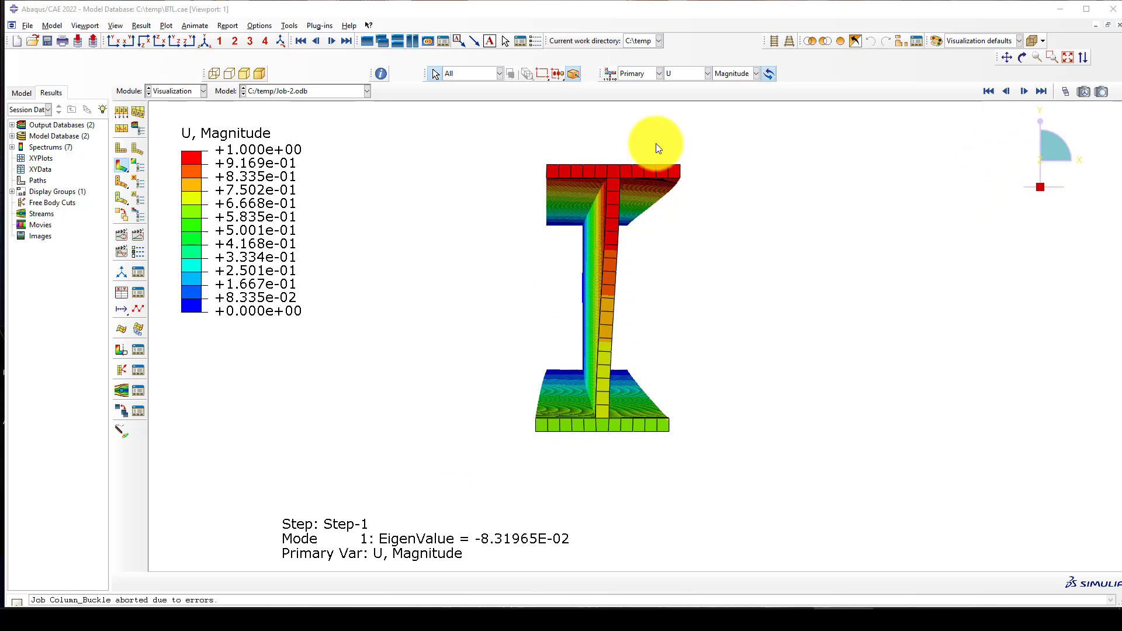
Step: Advance through mode 2 to mode 3 (eigenvalue 0.29462), rotating each into an oblique 3-D view
{"action": "left_click", "coordinate": [1022, 91]}
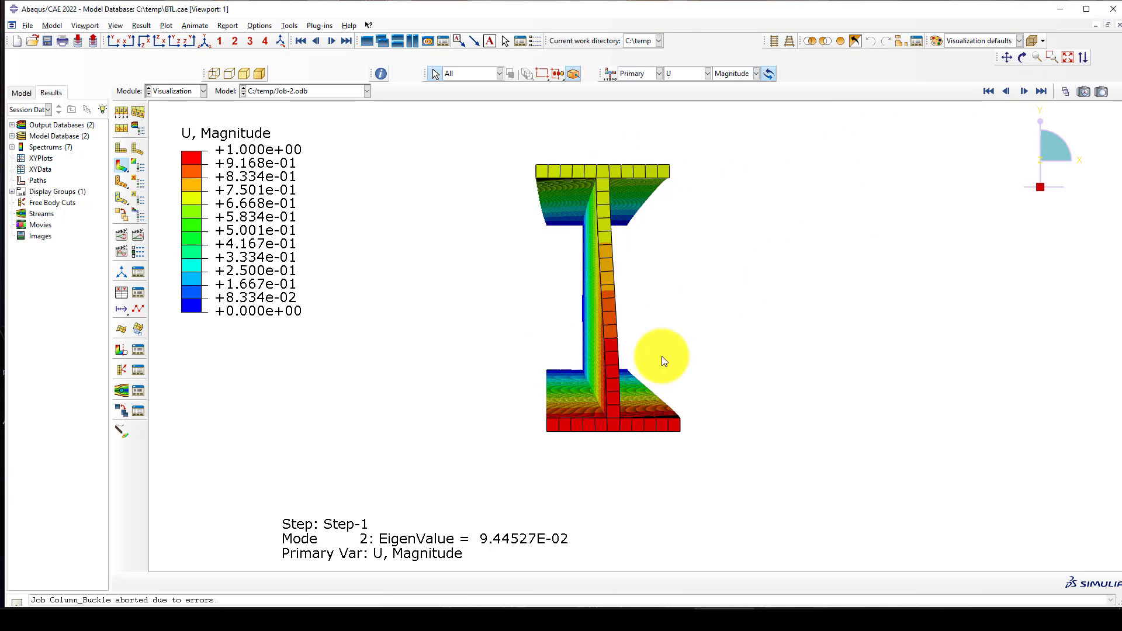
{"action": "mouse_move", "coordinate": [601, 363]}
{"action": "left_mouse_down", "text": "ctrl+alt"}
{"action": "mouse_move", "coordinate": [626, 368]}
{"action": "mouse_move", "coordinate": [616, 380]}
{"action": "mouse_move", "coordinate": [606, 349]}
{"action": "left_mouse_up", "text": "ctrl+alt"}
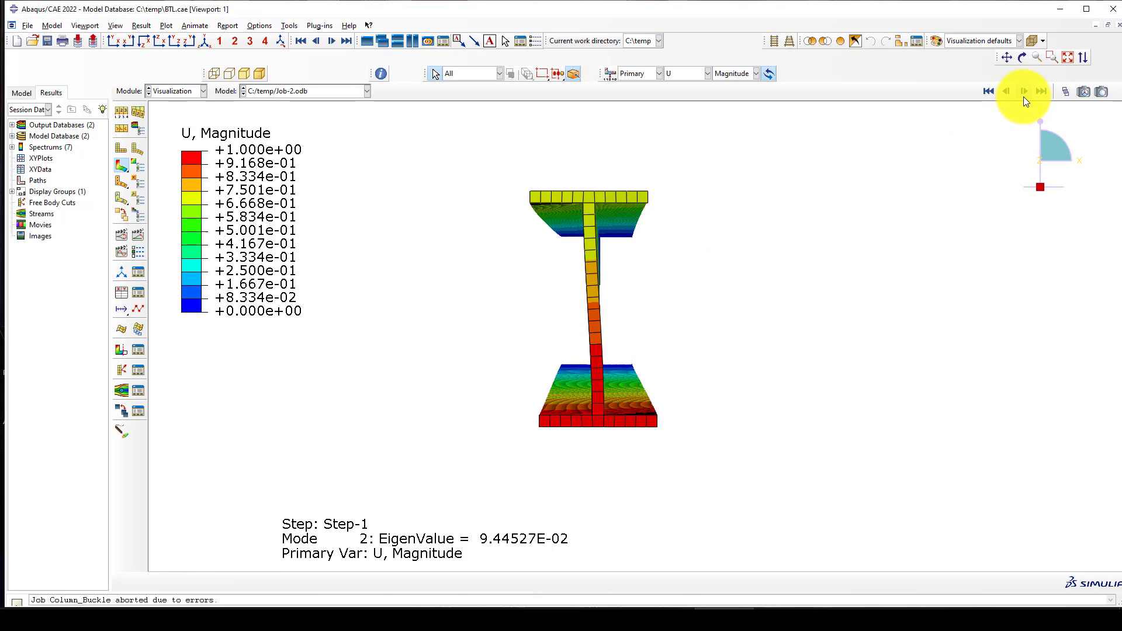
{"action": "left_click", "coordinate": [1024, 96]}
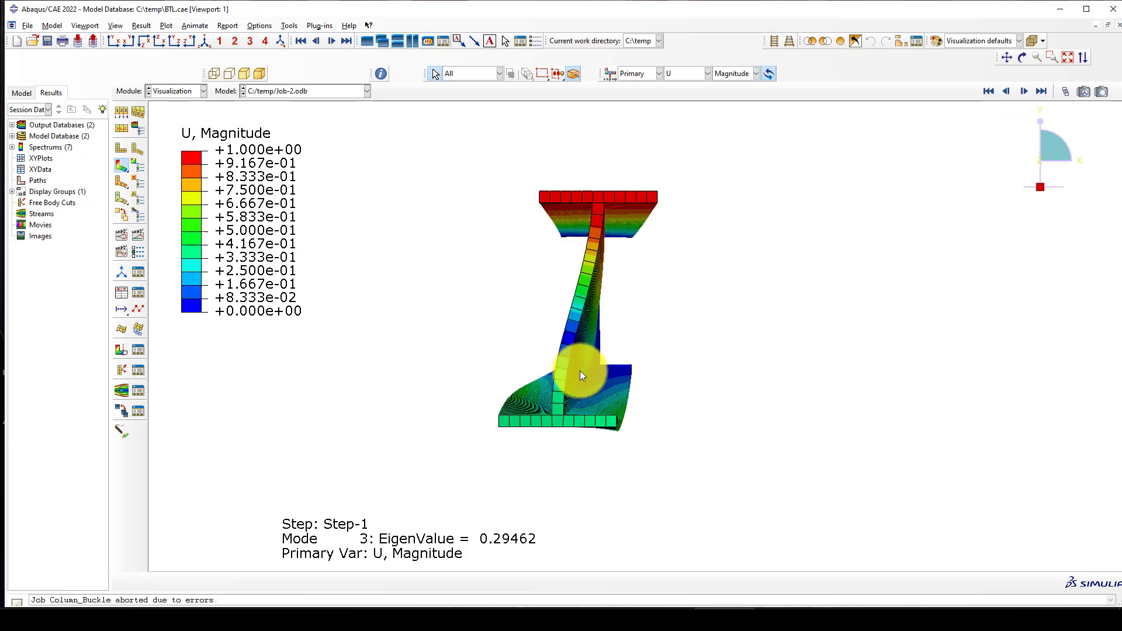
{"action": "mouse_move", "coordinate": [592, 325]}
{"action": "left_mouse_down", "text": "ctrl+alt"}
{"action": "mouse_move", "coordinate": [602, 321]}
{"action": "mouse_move", "coordinate": [578, 321]}
{"action": "mouse_move", "coordinate": [608, 321]}
{"action": "mouse_move", "coordinate": [593, 324]}
{"action": "mouse_move", "coordinate": [565, 279]}
{"action": "mouse_move", "coordinate": [591, 337]}
{"action": "mouse_move", "coordinate": [581, 331]}
{"action": "mouse_move", "coordinate": [619, 268]}
{"action": "mouse_move", "coordinate": [596, 279]}
{"action": "mouse_move", "coordinate": [608, 298]}
{"action": "mouse_move", "coordinate": [600, 287]}
{"action": "left_mouse_up", "text": "ctrl+alt"}
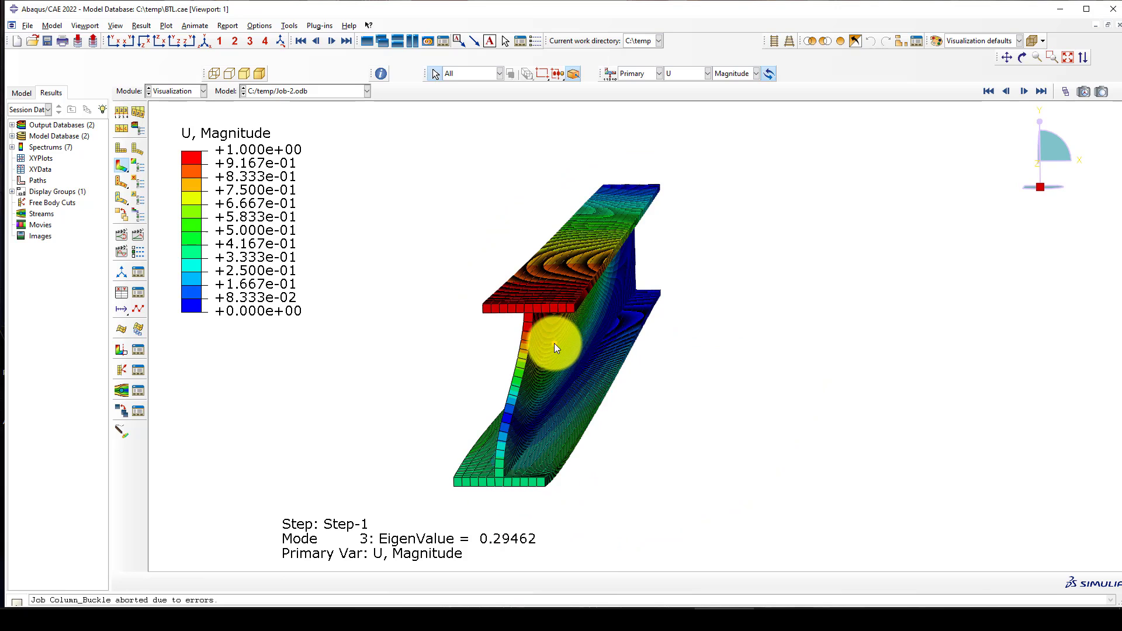
{"action": "mouse_move", "coordinate": [554, 342]}
{"action": "left_mouse_down", "text": "ctrl+alt"}
{"action": "mouse_move", "coordinate": [608, 343]}
{"action": "mouse_move", "coordinate": [595, 324]}
{"action": "mouse_move", "coordinate": [607, 310]}
{"action": "left_mouse_up", "text": "ctrl+alt"}
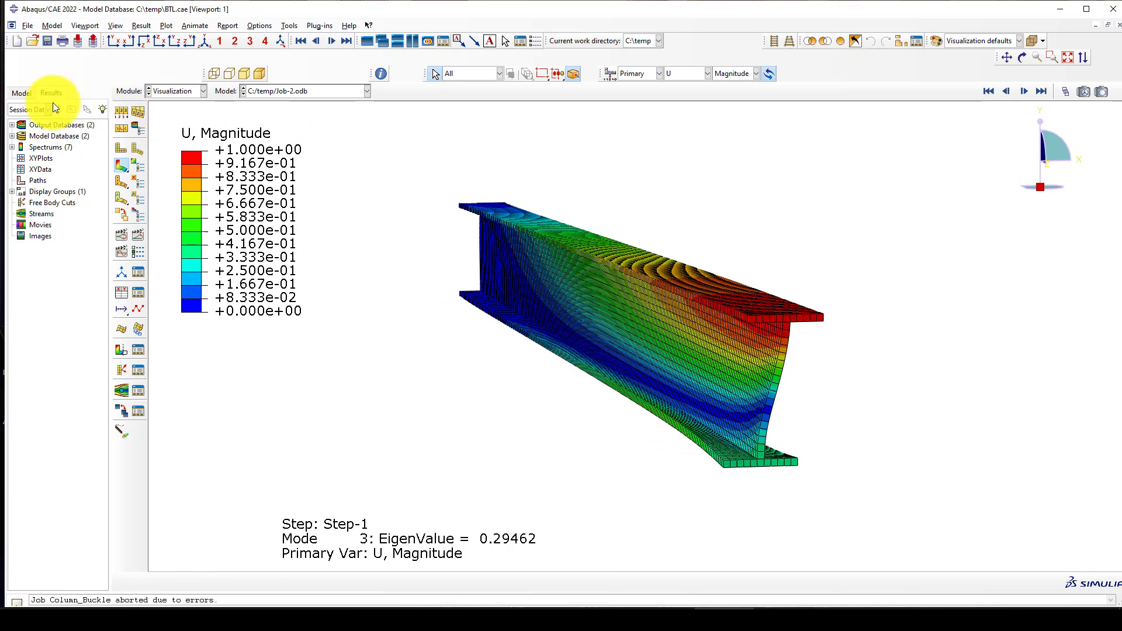
Step: Delete the Column_Buckling model from the model tree and expand Model-1's Parts node
{"action": "left_click", "coordinate": [20, 92]}
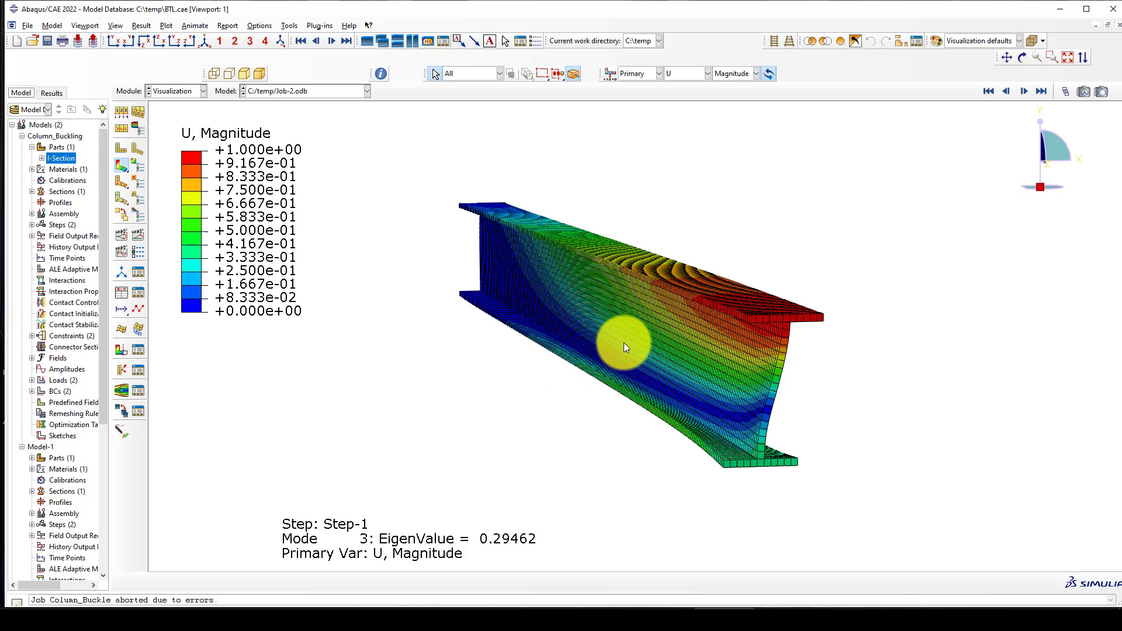
{"action": "left_click", "coordinate": [23, 136]}
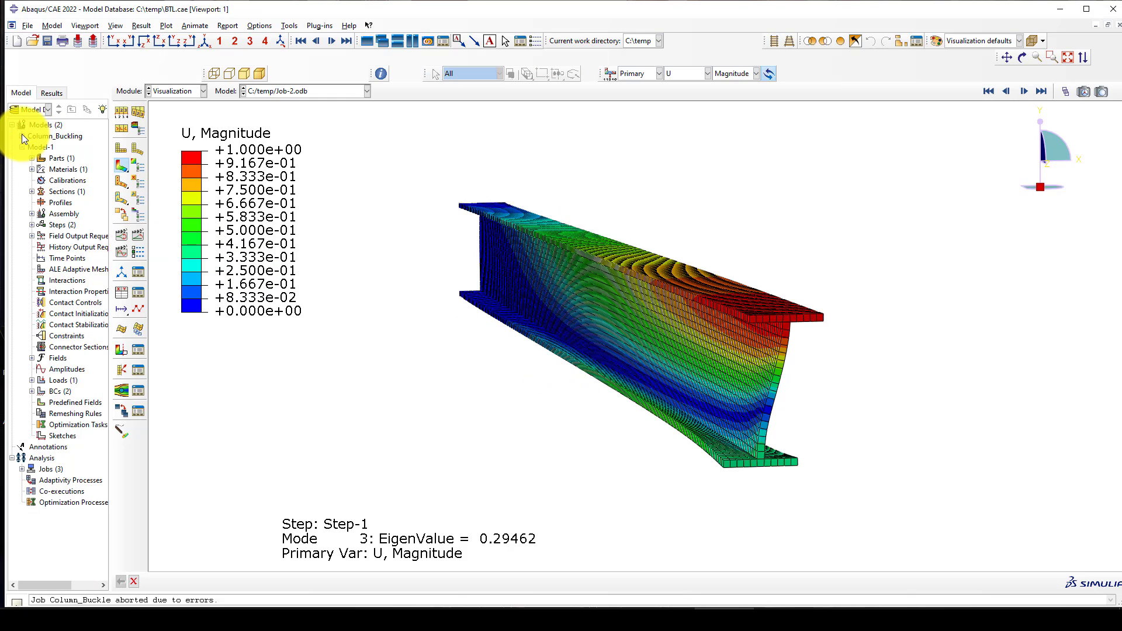
{"action": "right_click", "coordinate": [35, 138]}
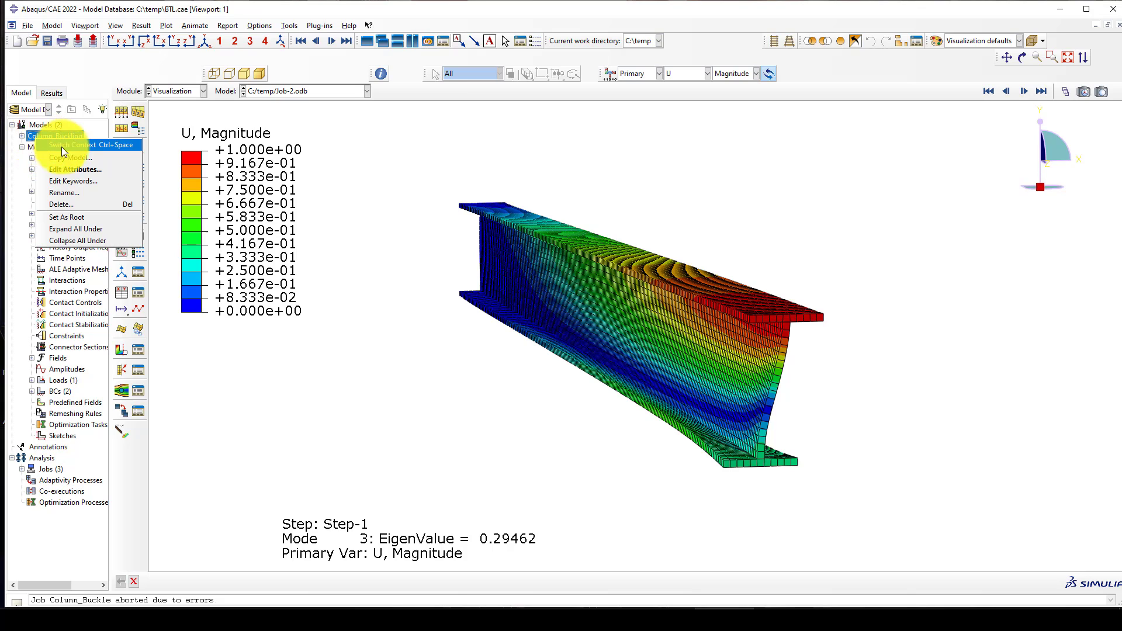
{"action": "left_click", "coordinate": [70, 215]}
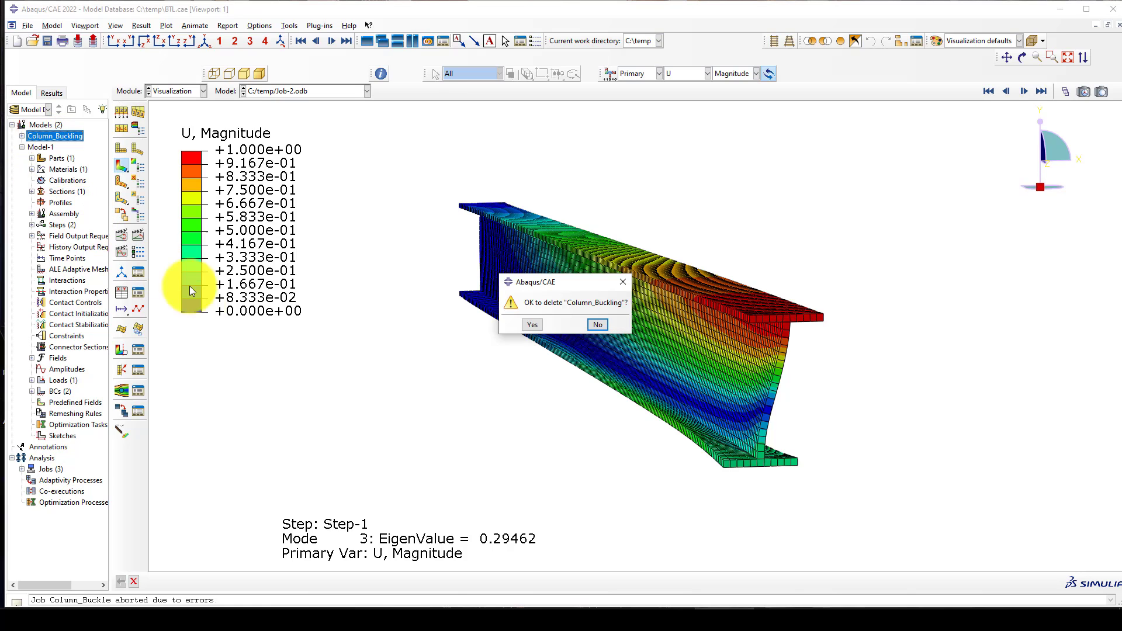
{"action": "left_click", "coordinate": [531, 325]}
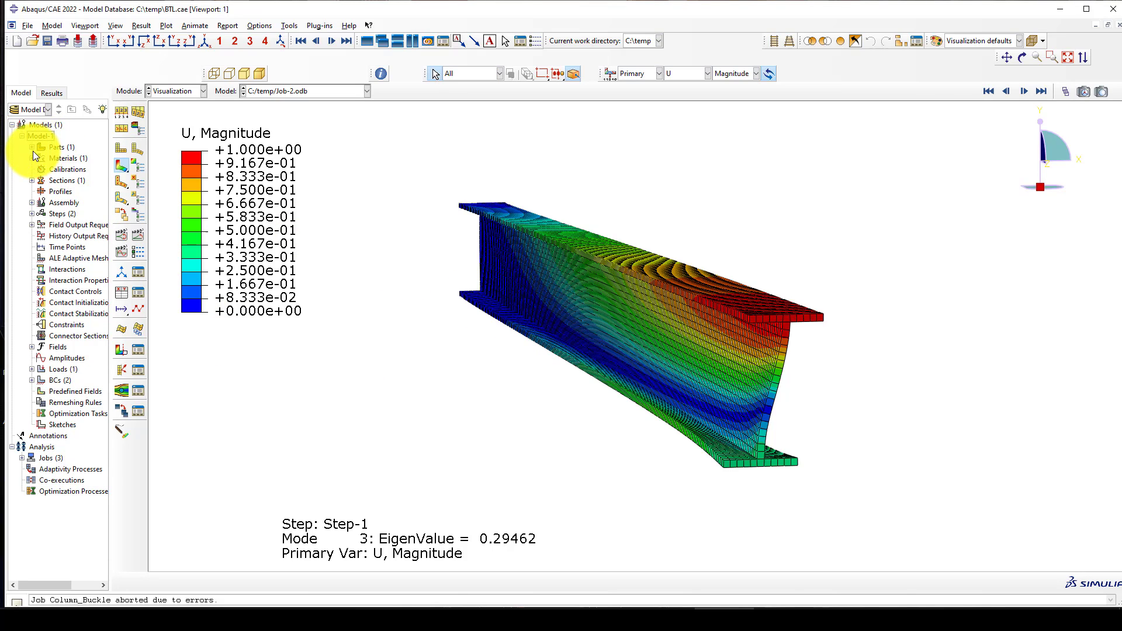
{"action": "left_click", "coordinate": [33, 148]}
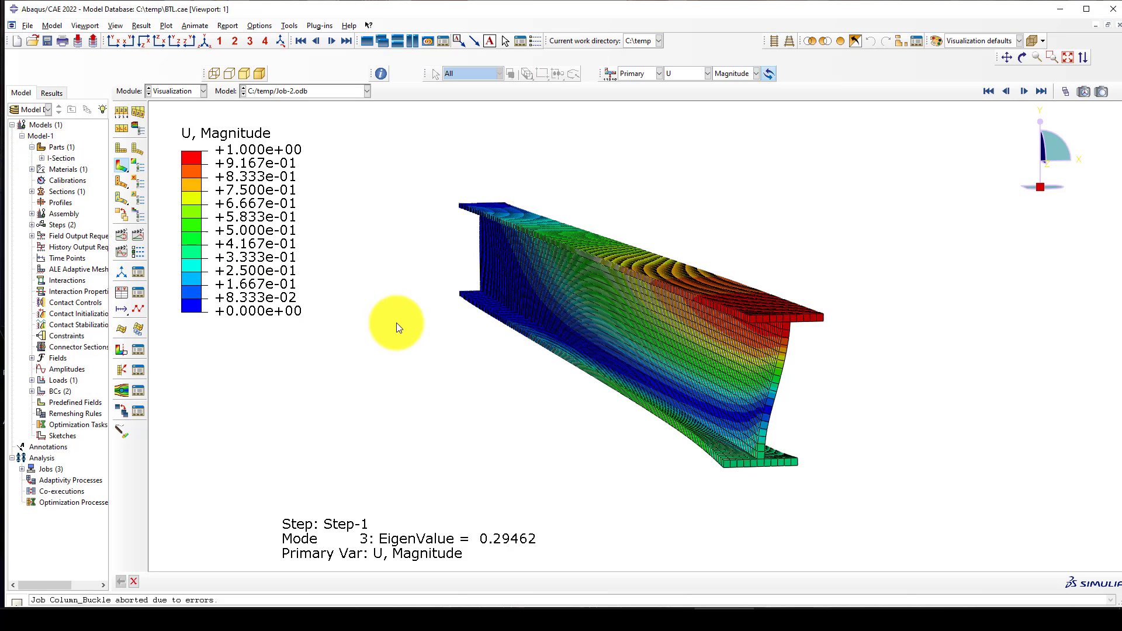
{"action": "scroll", "coordinate": [686, 324], "scroll_direction": "down", "scroll_amount": 2}
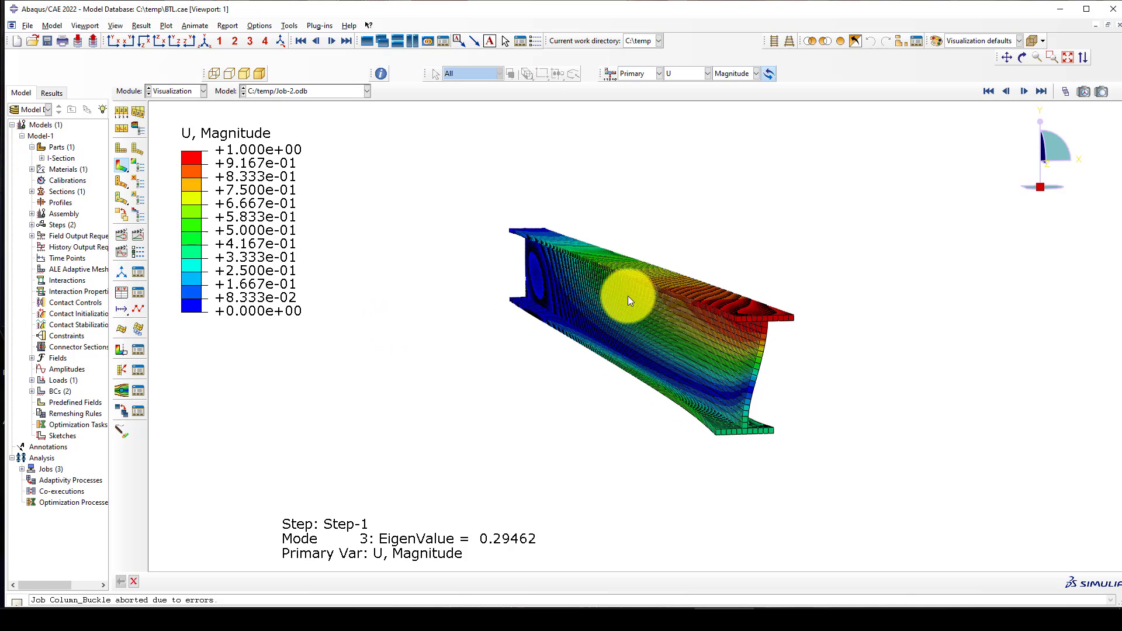
Step: Edit the I-Section part's extrusion feature and open its cross-section sketch
{"action": "double_click", "coordinate": [57, 159]}
{"action": "scroll", "coordinate": [522, 281], "scroll_direction": "down", "scroll_amount": 2}
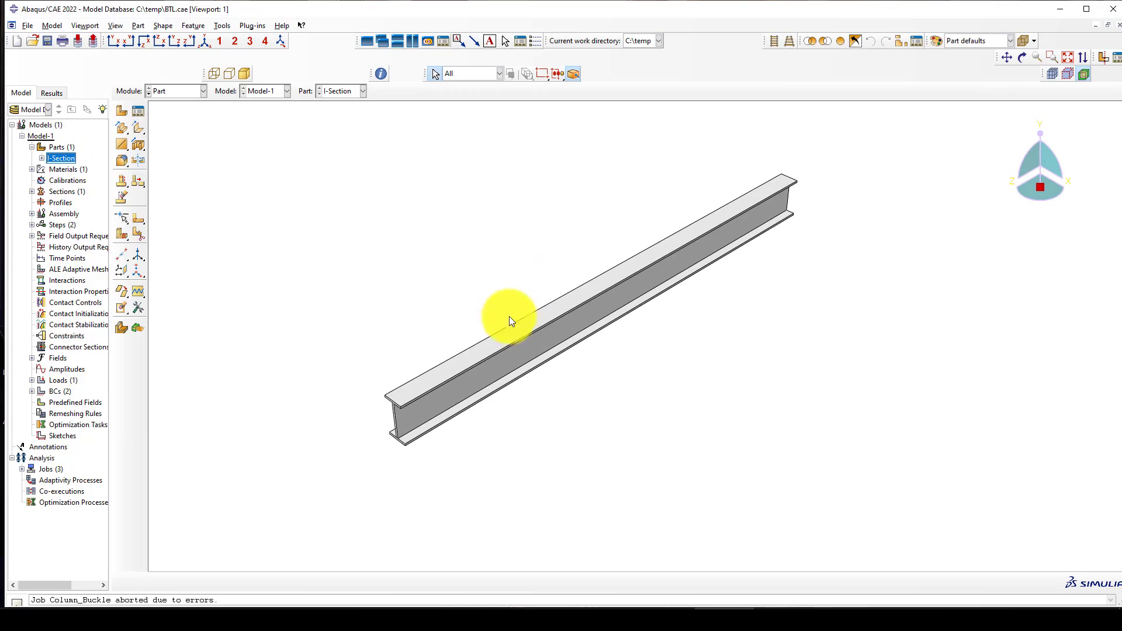
{"action": "left_click", "coordinate": [122, 180]}
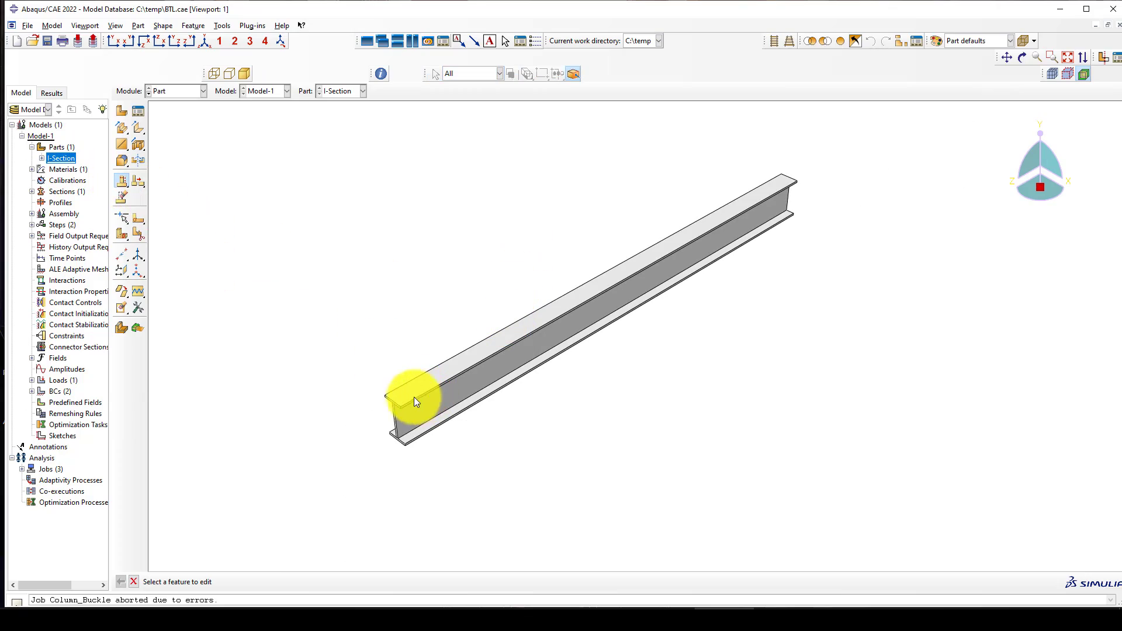
{"action": "left_click", "coordinate": [413, 399]}
{"action": "left_click", "coordinate": [72, 337]}
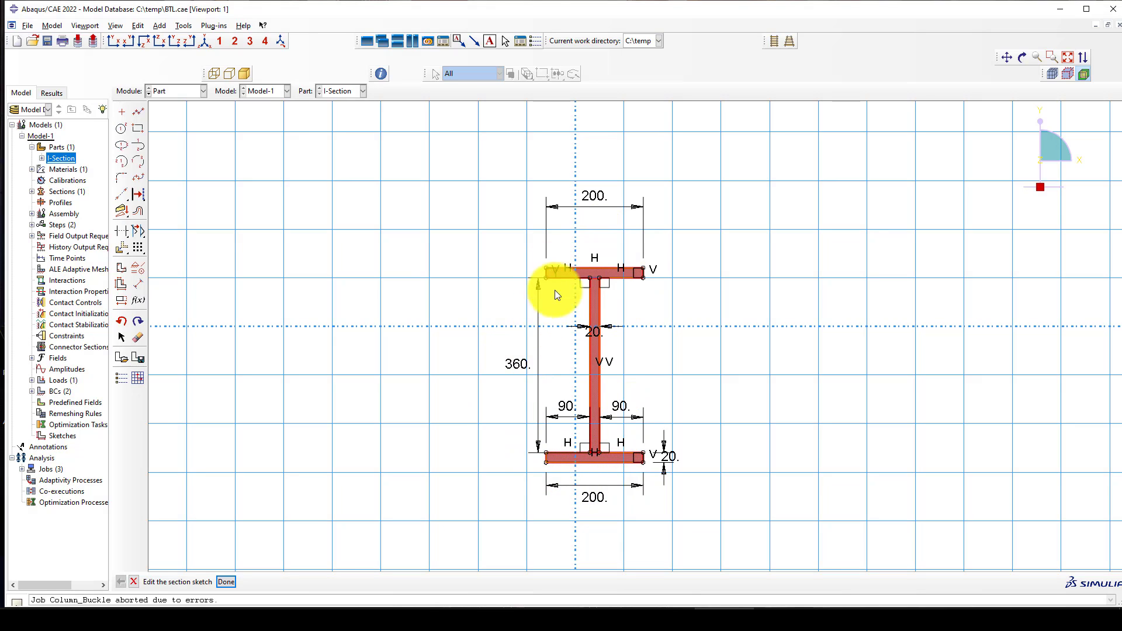
Step: Zoom around the sketch to review its 200, 360, 20 and 90 dimensions
{"action": "scroll", "coordinate": [567, 392], "scroll_direction": "up", "scroll_amount": 1}
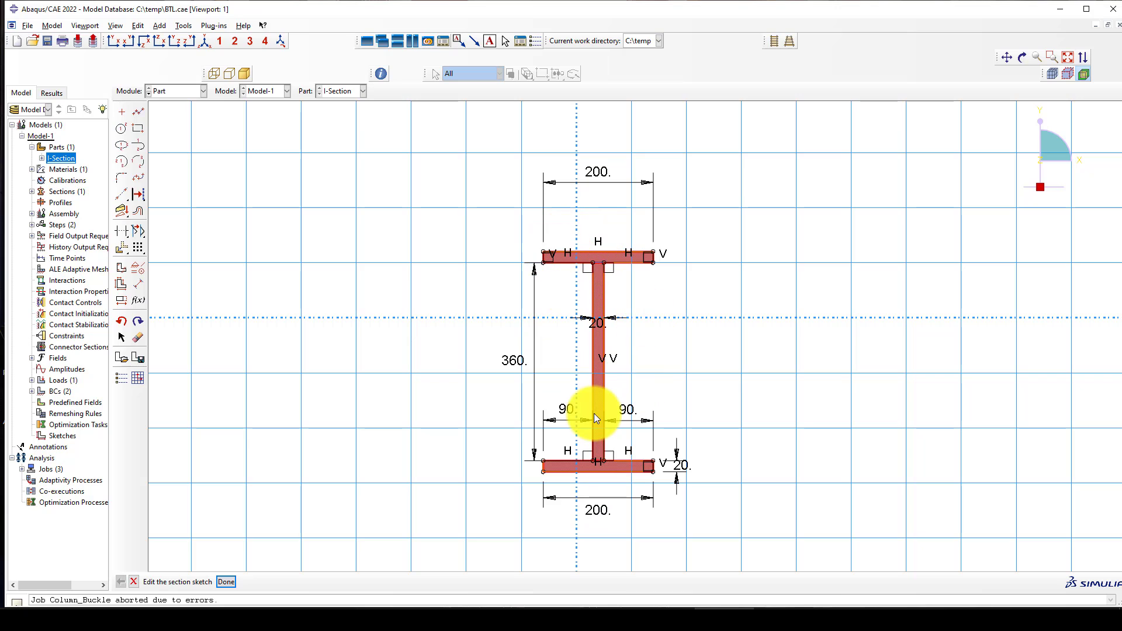
{"action": "scroll", "coordinate": [574, 353], "scroll_direction": "down", "scroll_amount": 1}
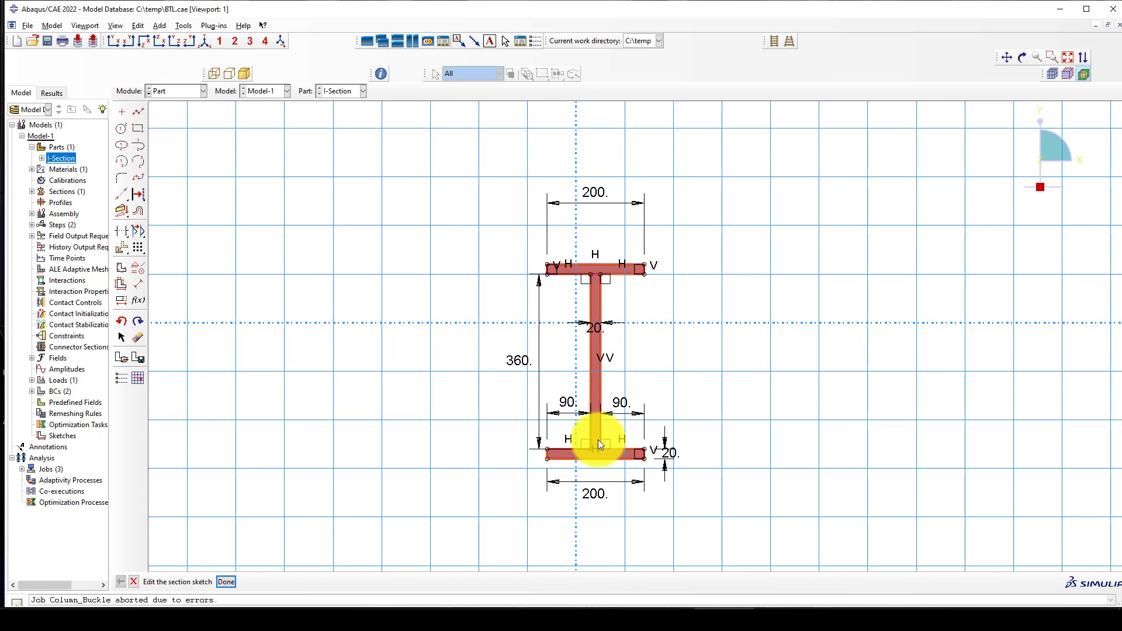
{"action": "scroll", "coordinate": [598, 440], "scroll_direction": "up", "scroll_amount": 1}
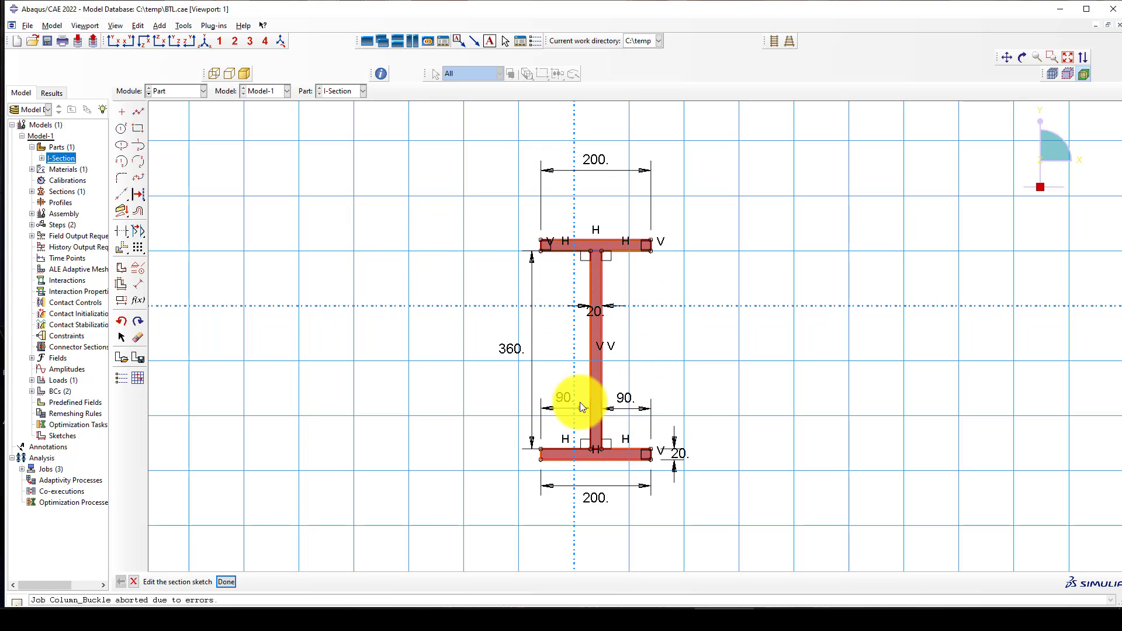
{"action": "right_click", "coordinate": [61, 149]}
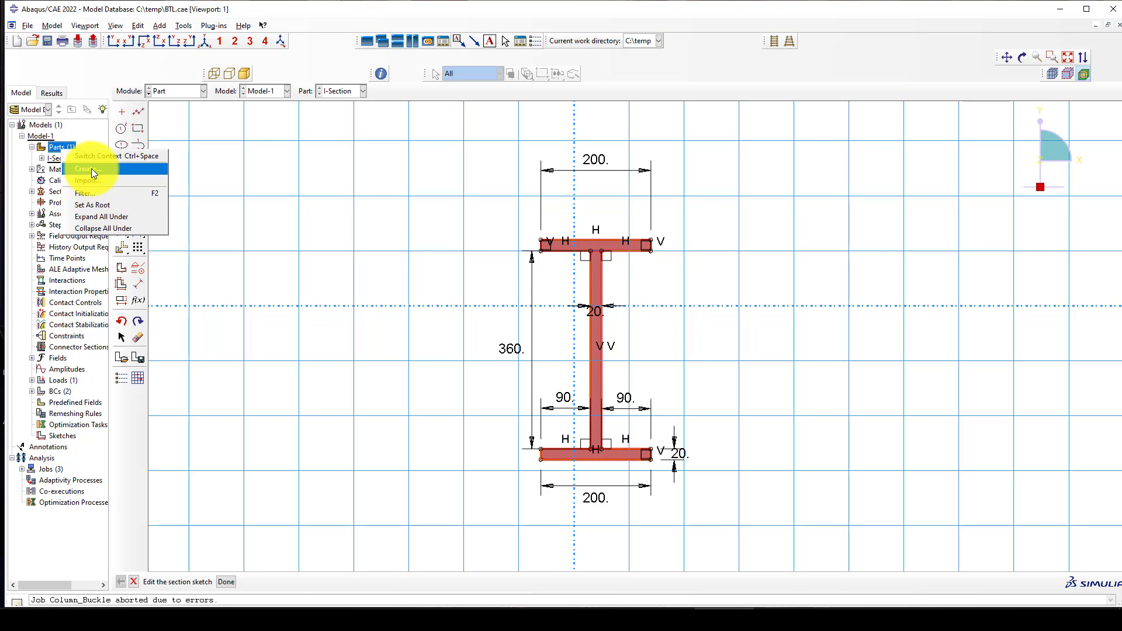
Step: Abandon the section sketch edit and cancel the new-part dialog
{"action": "left_click", "coordinate": [92, 179]}
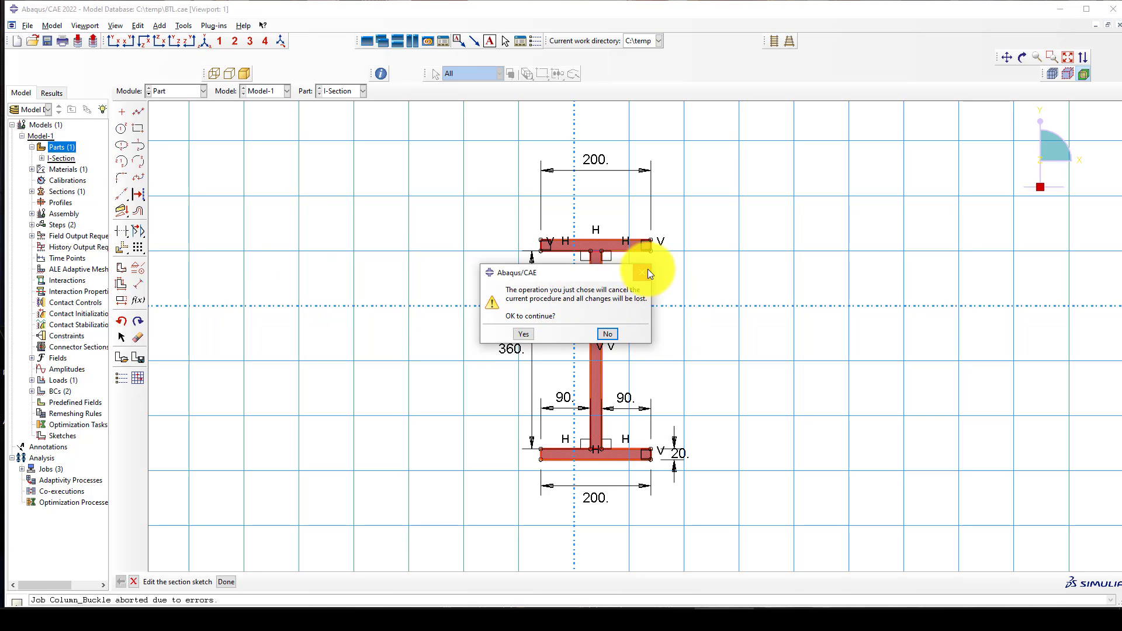
{"action": "left_click", "coordinate": [642, 272]}
{"action": "right_click", "coordinate": [61, 150]}
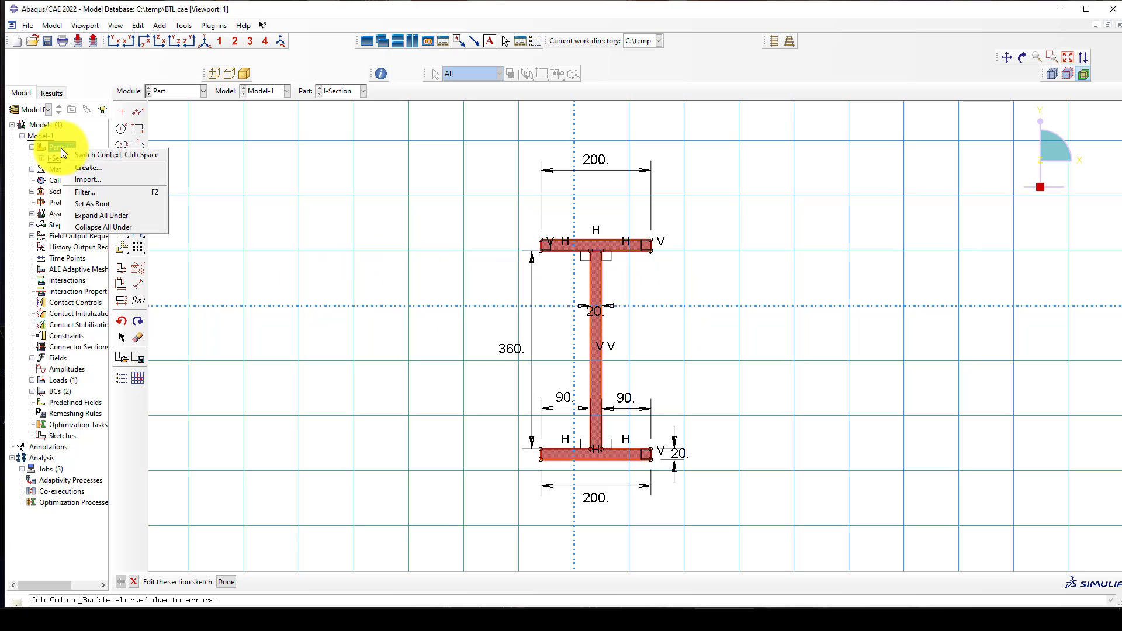
{"action": "left_click", "coordinate": [88, 166]}
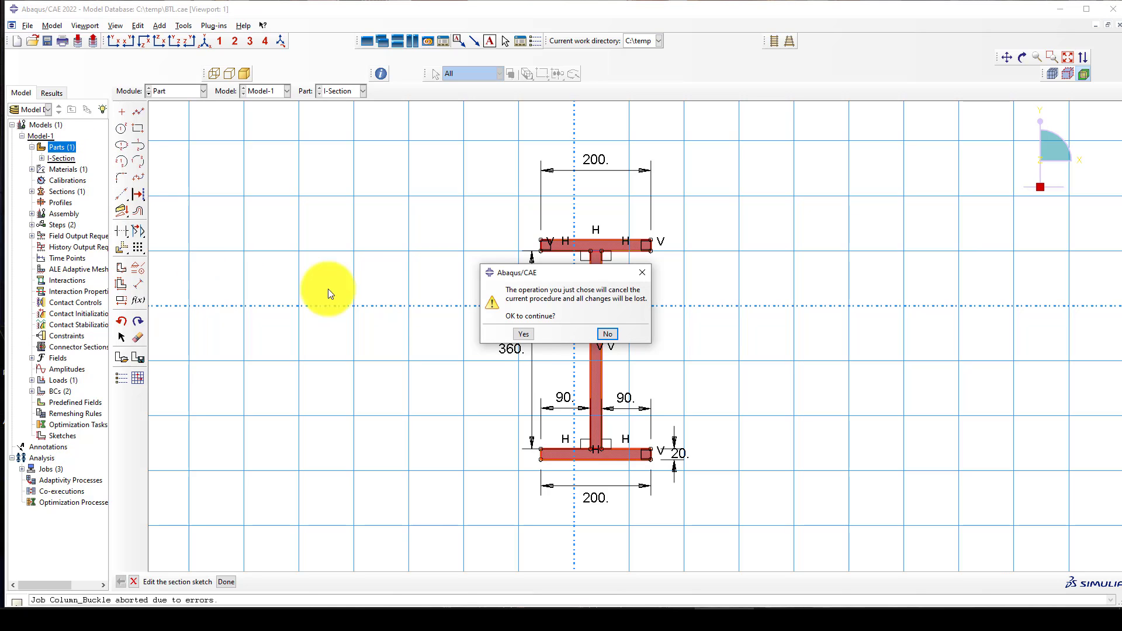
{"action": "left_click", "coordinate": [529, 334]}
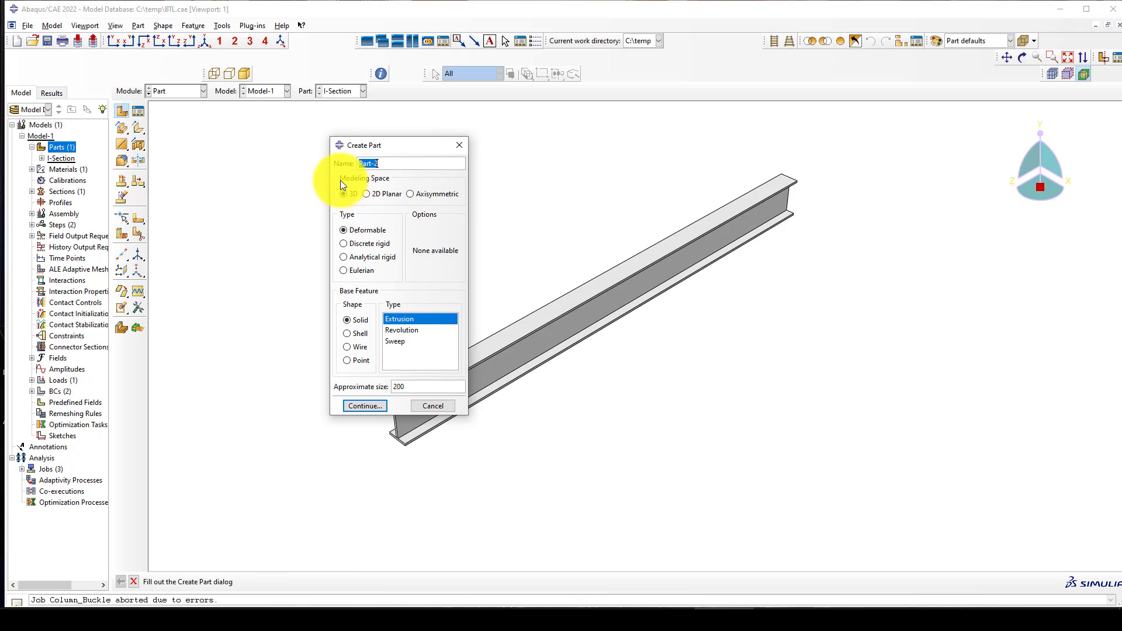
{"action": "left_click", "coordinate": [429, 406]}
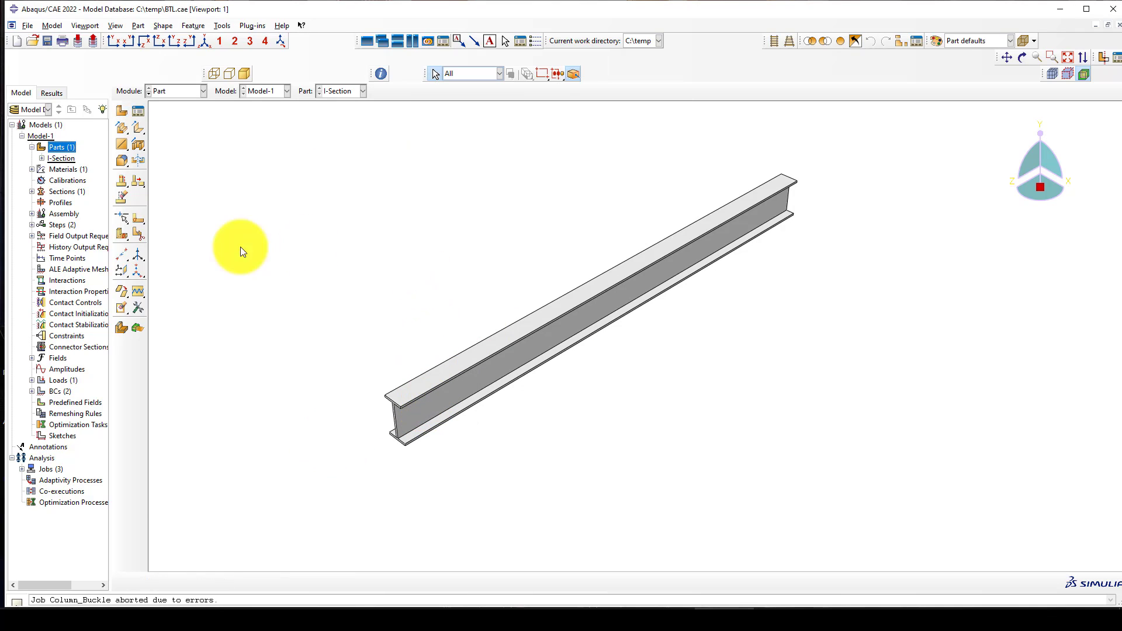
Step: Copy Model-1 as a new model named Column_Buckling
{"action": "right_click", "coordinate": [41, 135]}
{"action": "left_click", "coordinate": [48, 146]}
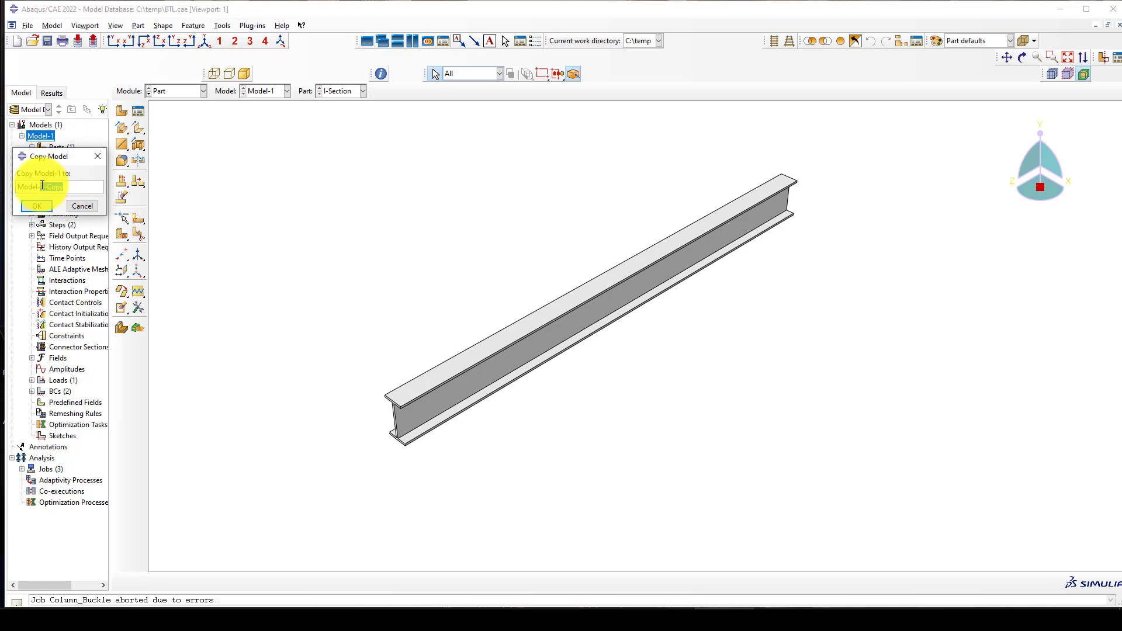
{"action": "left_click_drag", "start_coordinate": [39, 187], "coordinate": [86, 191]}
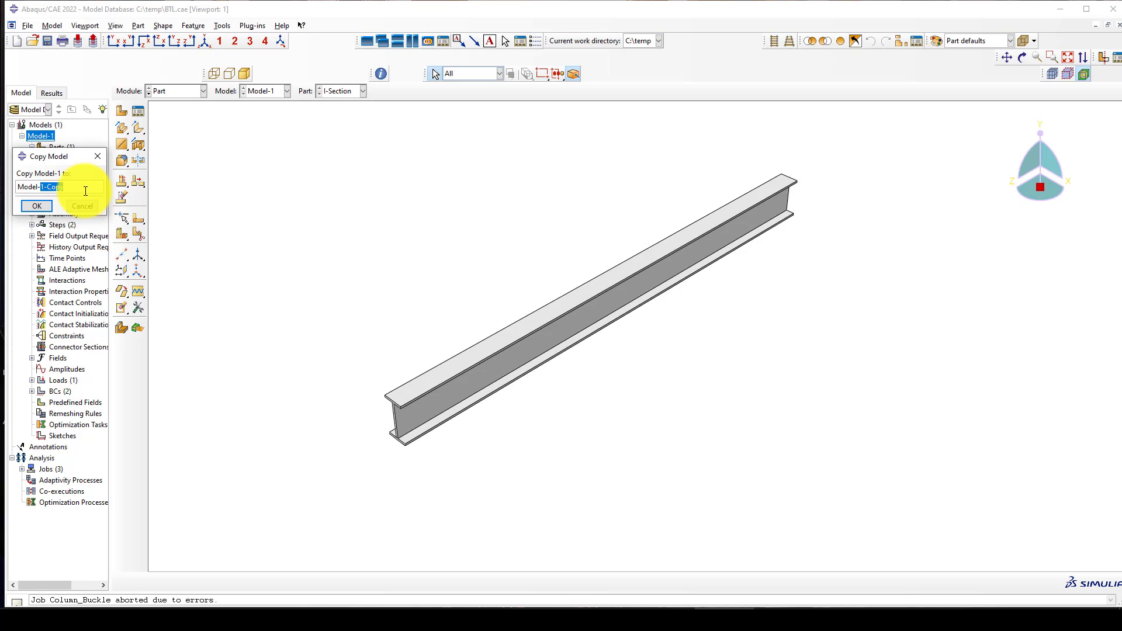
{"action": "key", "text": "BackSpace"}
{"action": "key", "text": "BackSpace"}
{"action": "key", "text": "BackSpace"}
{"action": "key", "text": "BackSpace"}
{"action": "key", "text": "BackSpace"}
{"action": "key", "text": "BackSpace"}
{"action": "key", "text": "BackSpace"}
{"action": "type", "text": "Column_Buckling"}
Step: Confirm the Column_Buckling copy and expand its tree down to the I-Section part
{"action": "left_click", "coordinate": [34, 204]}
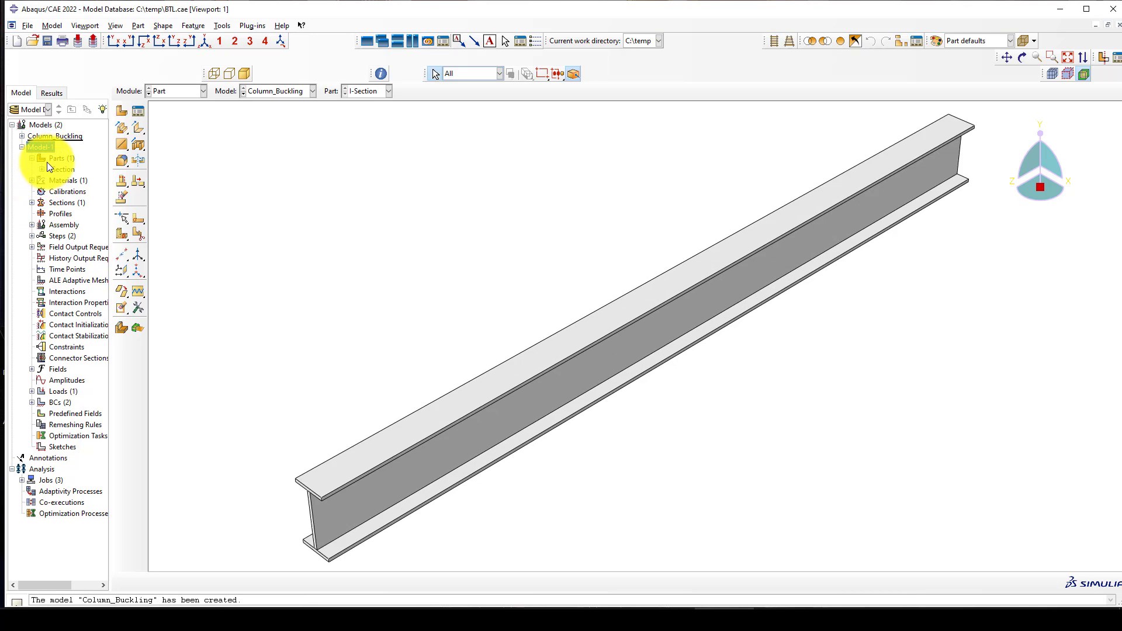
{"action": "left_click", "coordinate": [22, 136]}
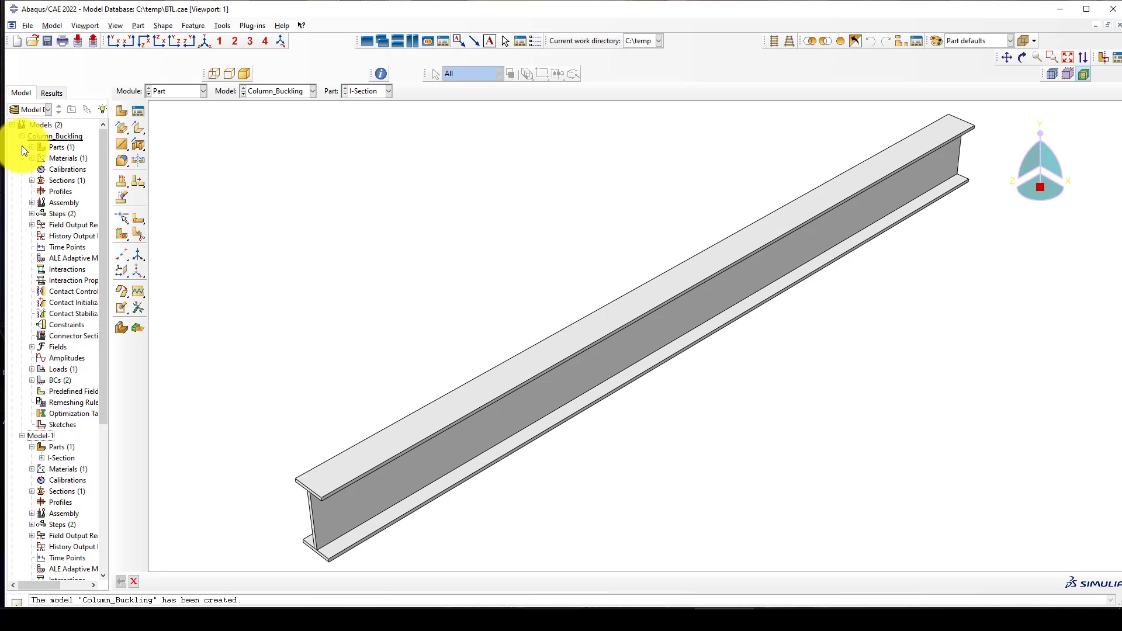
{"action": "left_click", "coordinate": [32, 146]}
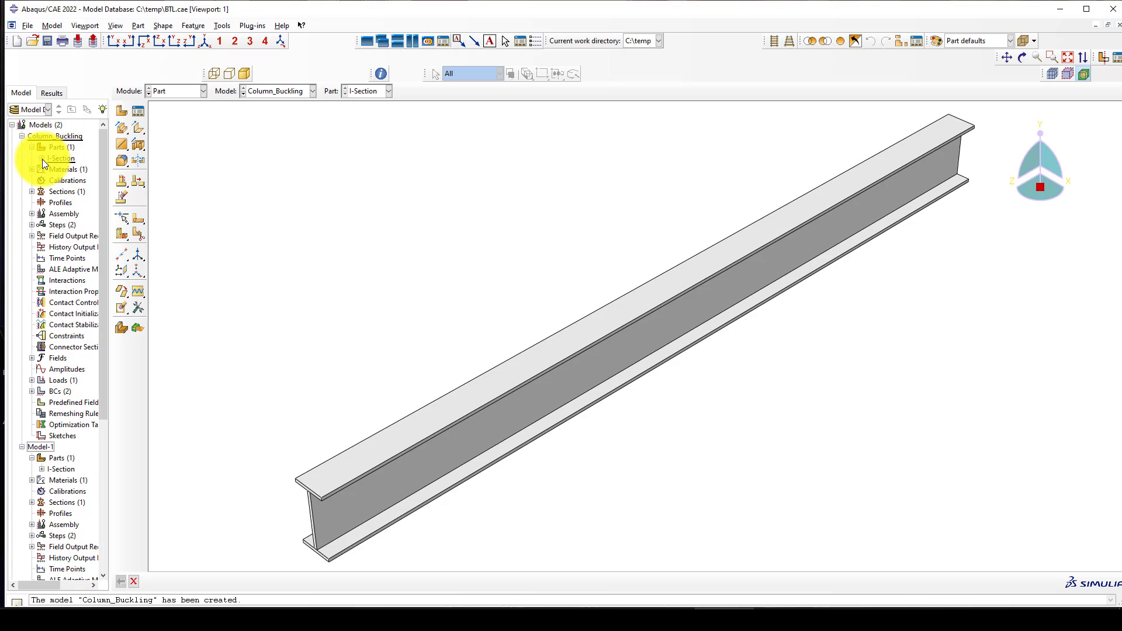
{"action": "left_click", "coordinate": [41, 159]}
{"action": "left_click", "coordinate": [62, 159]}
{"action": "scroll", "coordinate": [485, 310], "scroll_direction": "down", "scroll_amount": 2}
Step: Change the I-Section extrusion depth from 5000 to 3000
{"action": "left_click", "coordinate": [127, 178]}
{"action": "left_click", "coordinate": [362, 439]}
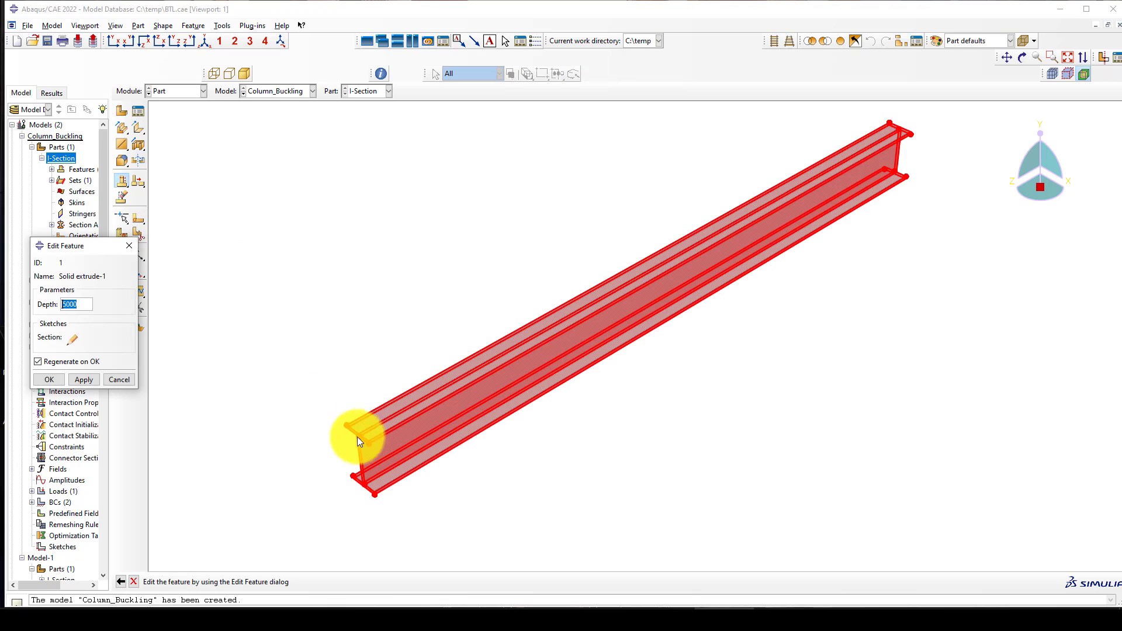
{"action": "double_click", "coordinate": [87, 305]}
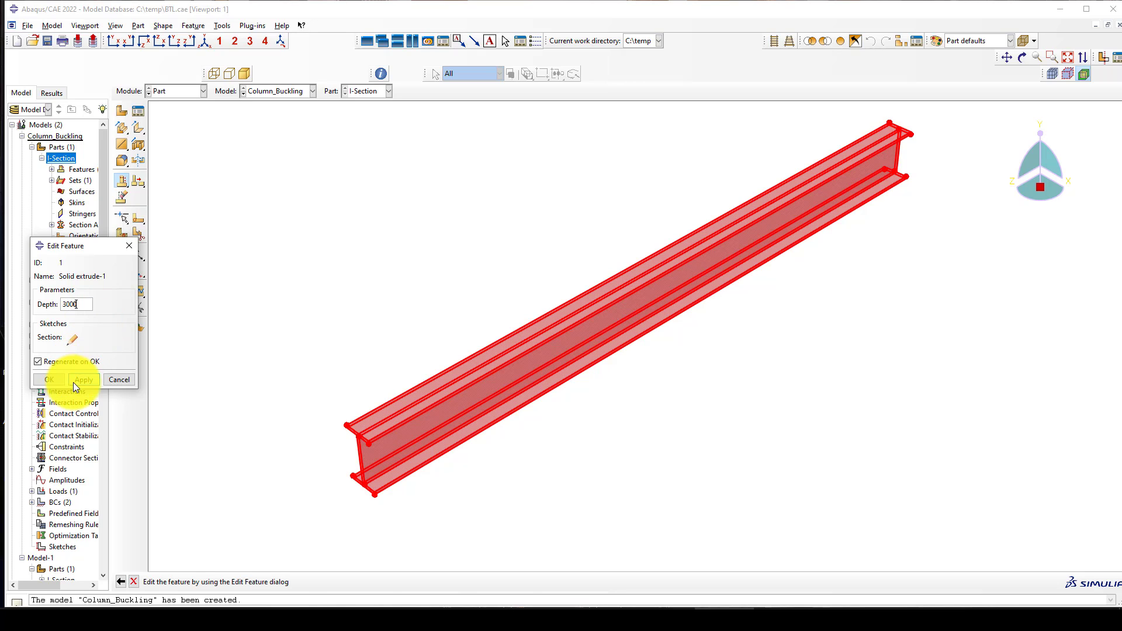
{"action": "left_click", "coordinate": [49, 380]}
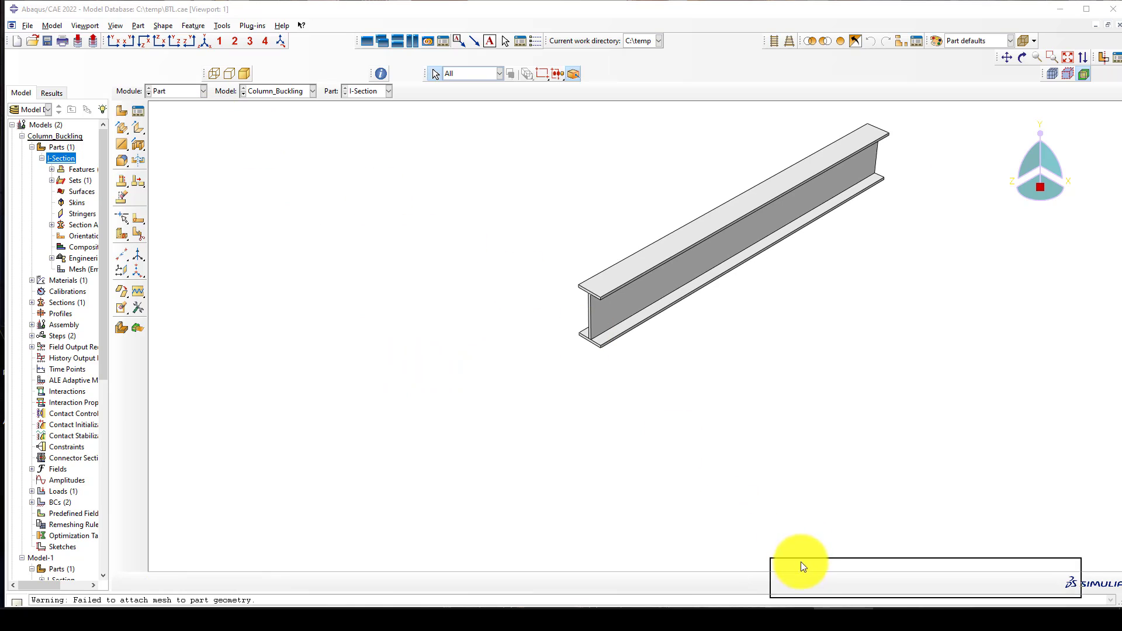
Step: In the Property module, review Q345's elastic and plastic yield data without changes
{"action": "left_click", "coordinate": [176, 94]}
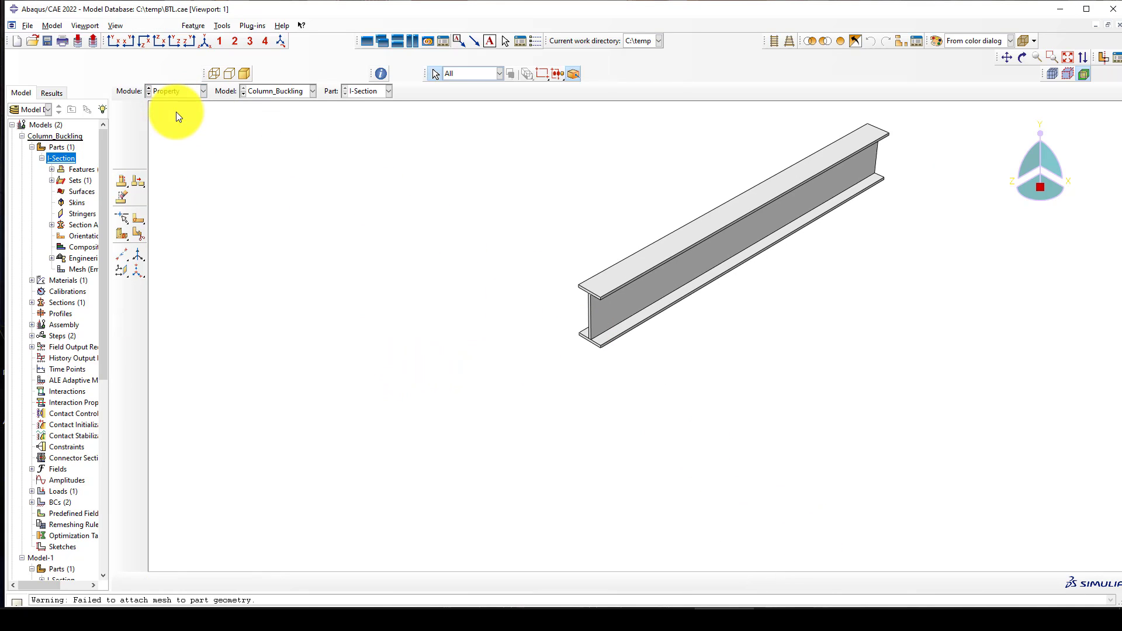
{"action": "left_click", "coordinate": [138, 111]}
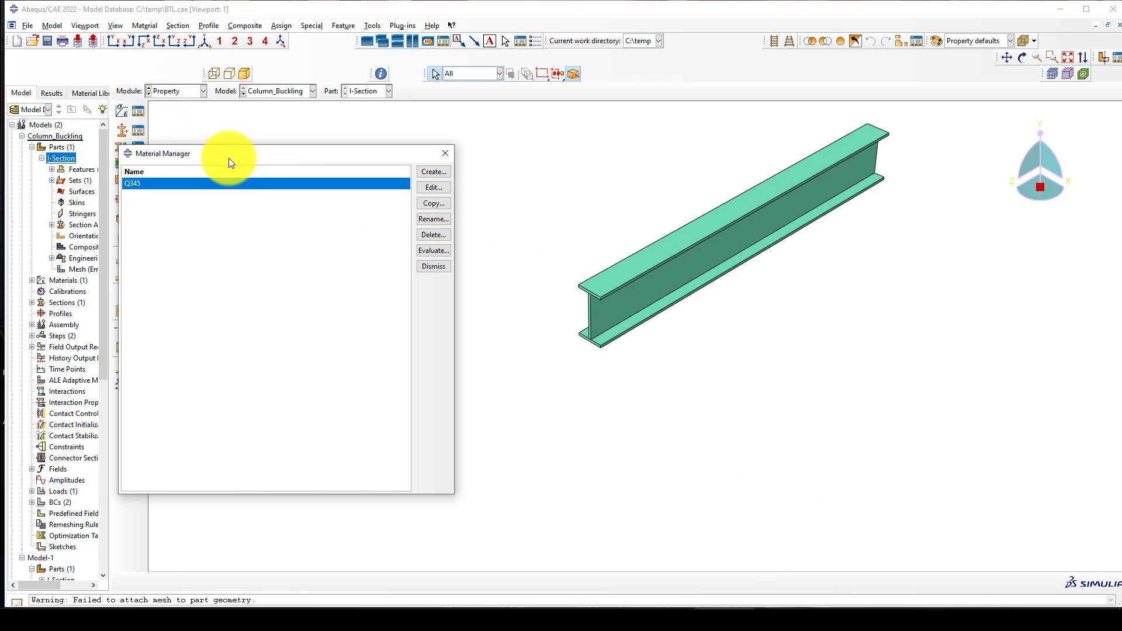
{"action": "left_click", "coordinate": [427, 190]}
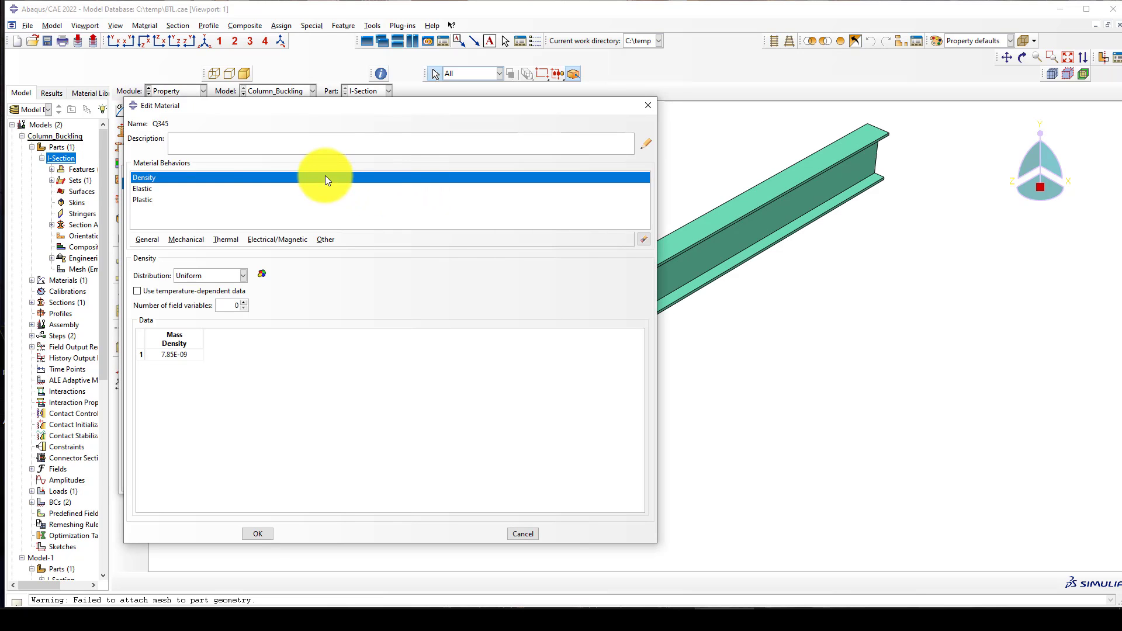
{"action": "left_click", "coordinate": [142, 188]}
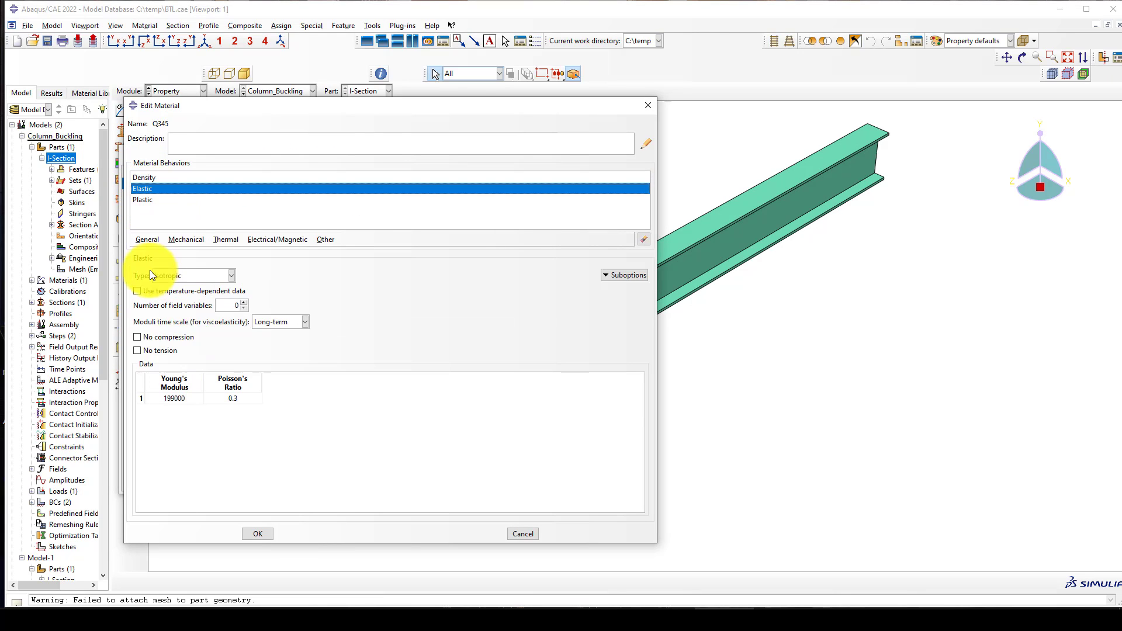
{"action": "left_click", "coordinate": [142, 199]}
{"action": "left_click_drag", "start_coordinate": [170, 386], "coordinate": [215, 429]}
{"action": "left_click", "coordinate": [258, 534]}
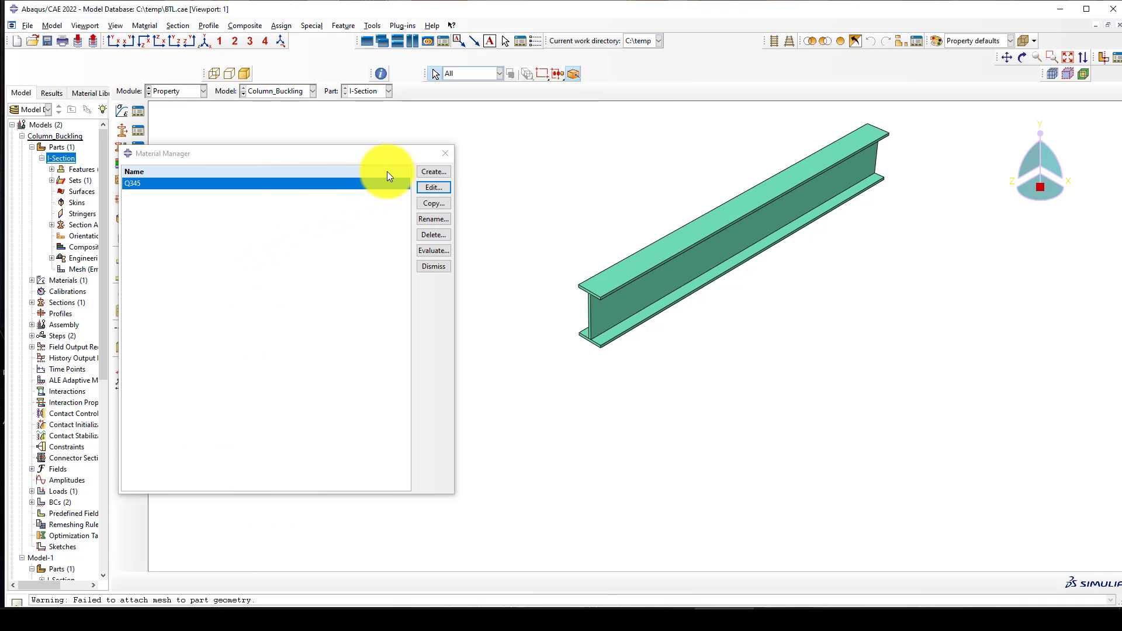
{"action": "left_click", "coordinate": [444, 154]}
Step: Review Section-1's settings in the Section Manager, leaving them unchanged
{"action": "left_click", "coordinate": [138, 130]}
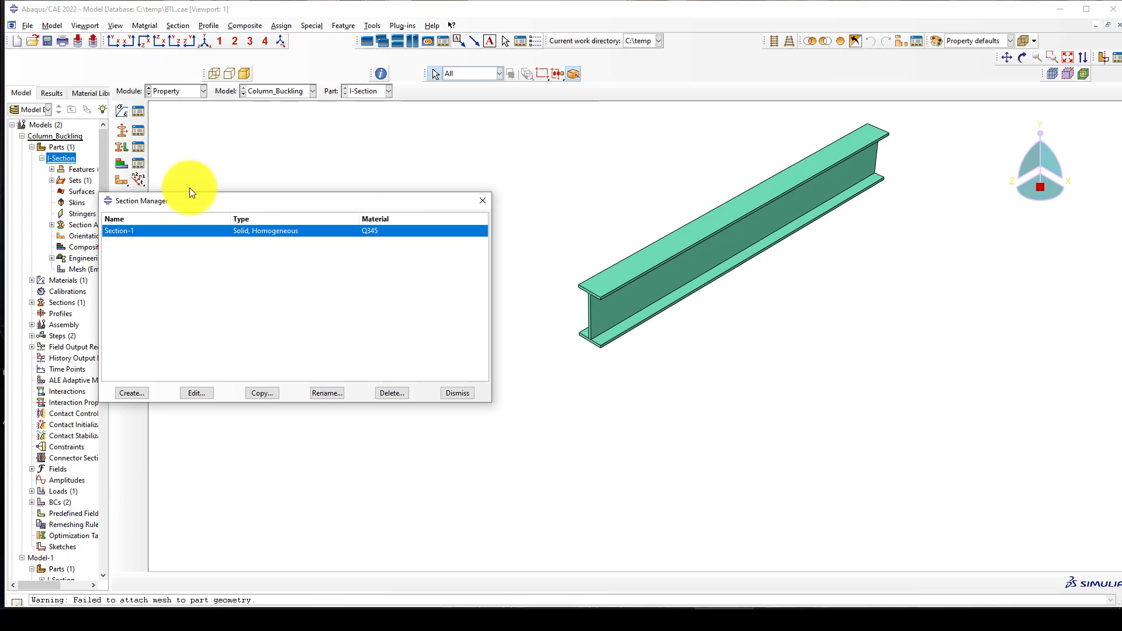
{"action": "left_click", "coordinate": [197, 393]}
{"action": "left_click", "coordinate": [228, 332]}
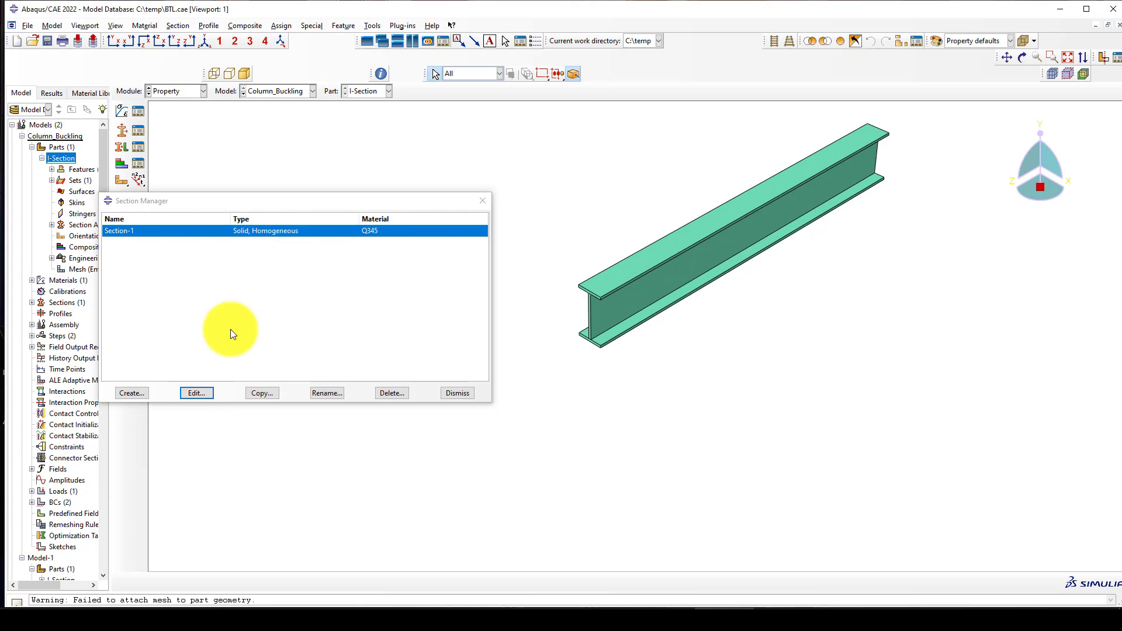
{"action": "left_click", "coordinate": [483, 201]}
Step: Review the Section-1 assignment on Set-1, leaving it unchanged
{"action": "left_click", "coordinate": [134, 149]}
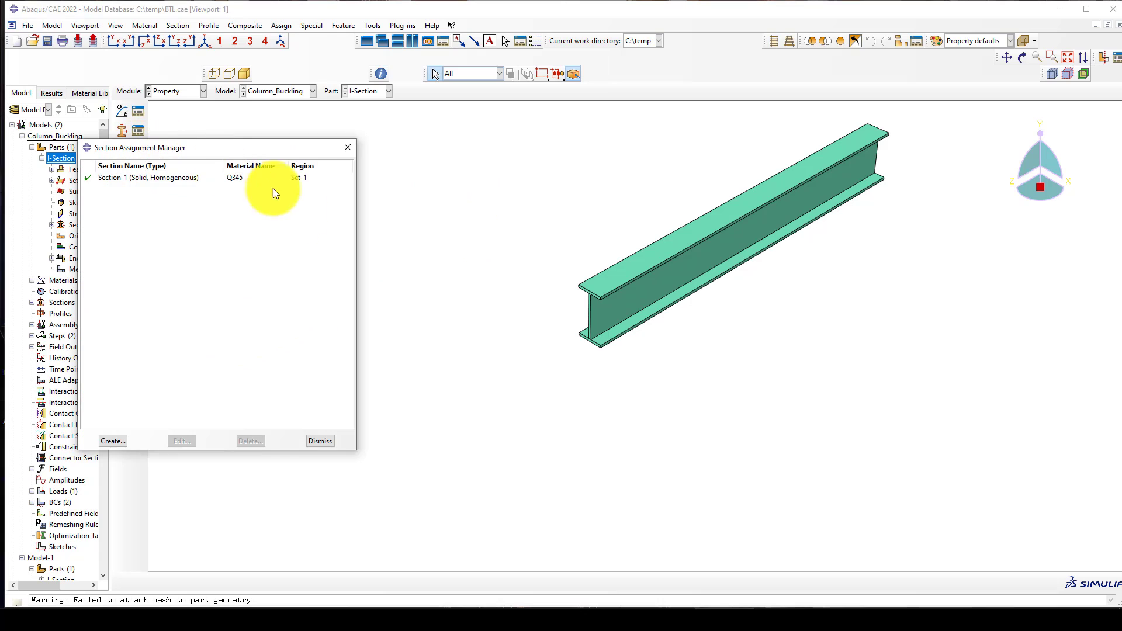
{"action": "left_click", "coordinate": [165, 180]}
{"action": "left_click", "coordinate": [183, 441]}
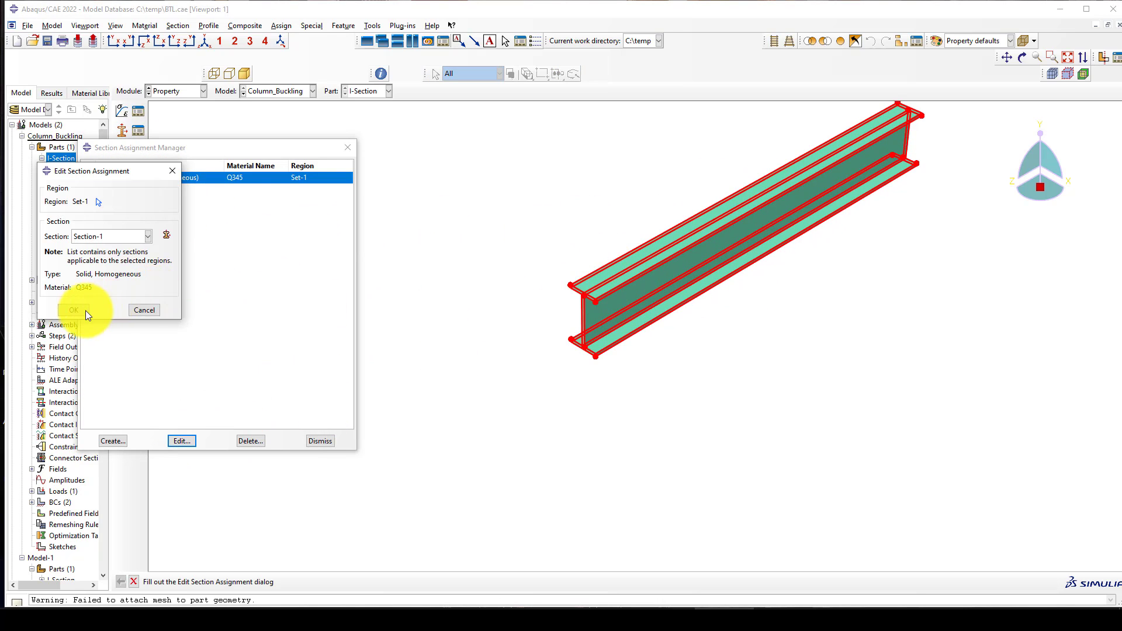
{"action": "left_click", "coordinate": [83, 311]}
{"action": "left_click", "coordinate": [348, 147]}
{"action": "left_click", "coordinate": [199, 90]}
Step: In the Assembly module, create an instance of the I-Section part
{"action": "left_click", "coordinate": [184, 124]}
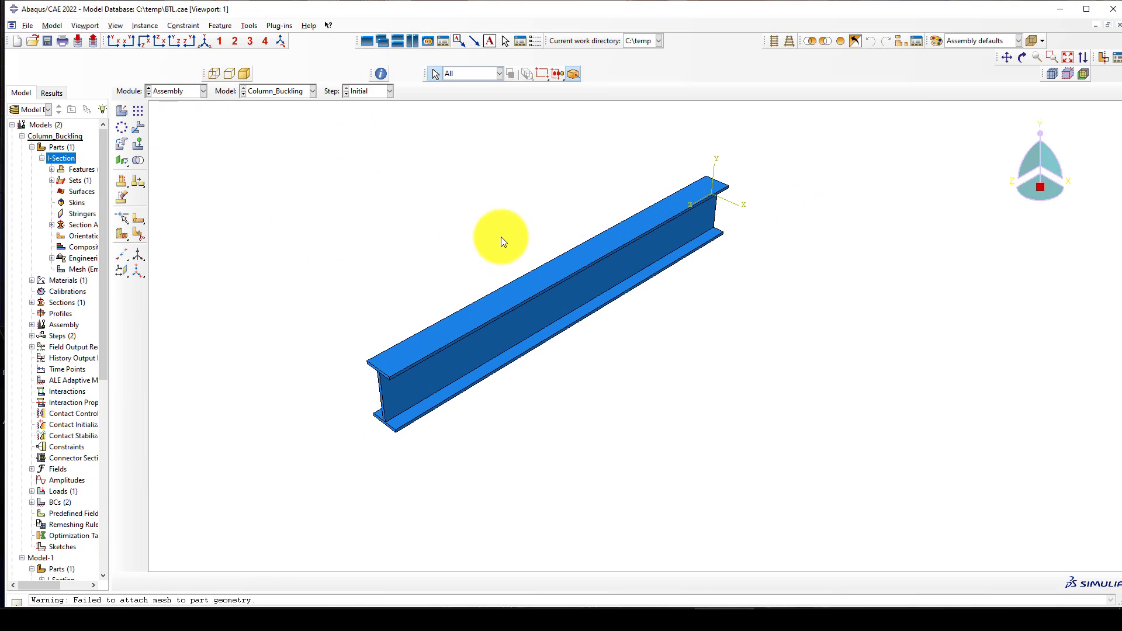
{"action": "left_click", "coordinate": [122, 110]}
{"action": "key", "text": "Return"}
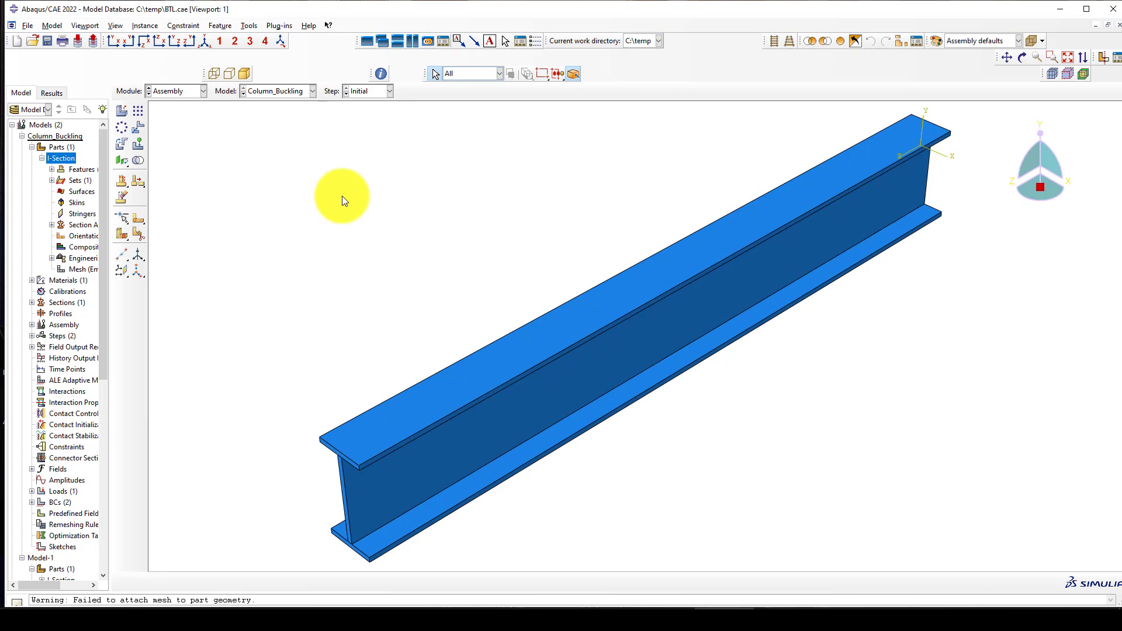
Step: Rotate I-Section-1 by -90° about the X axis so it stands upright
{"action": "left_click", "coordinate": [123, 144]}
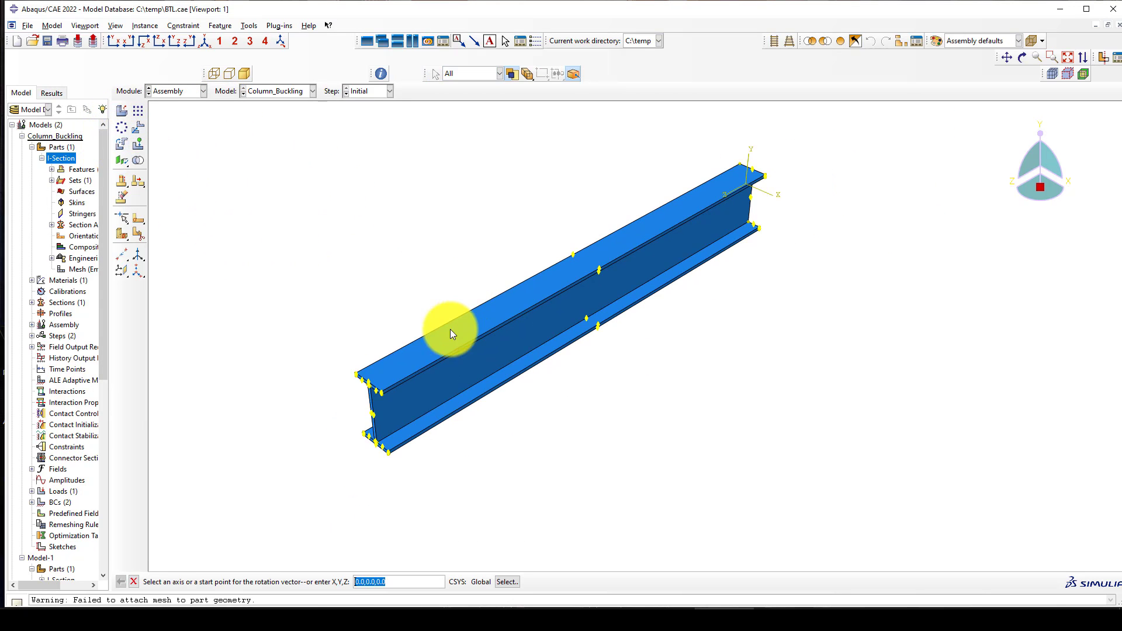
{"action": "left_click", "coordinate": [777, 198]}
{"action": "key", "text": "Return"}
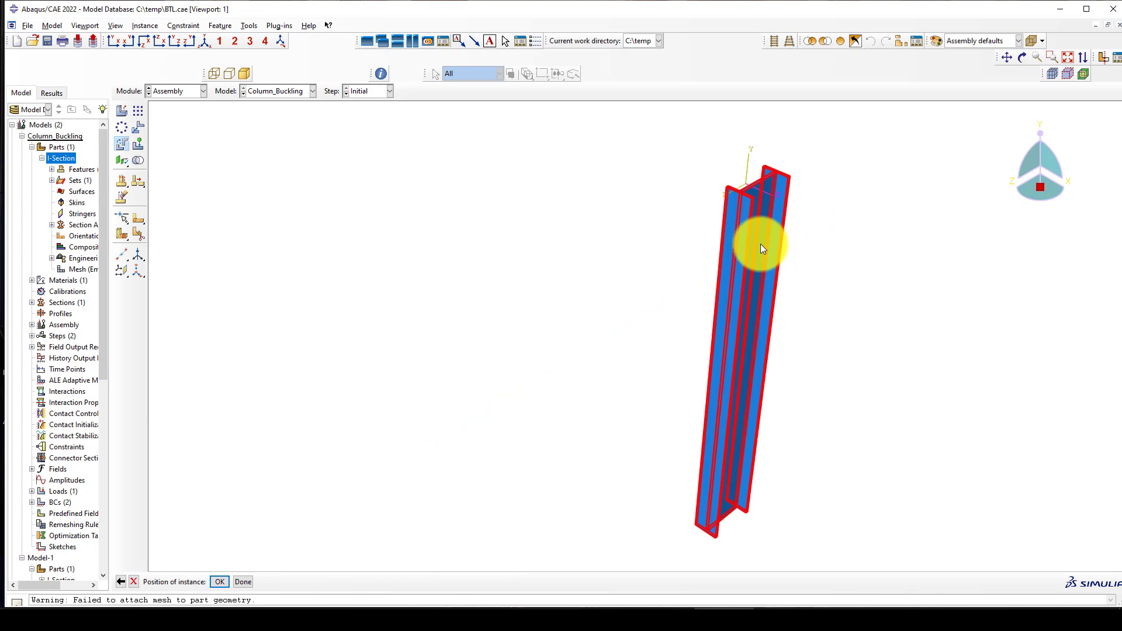
{"action": "left_click", "coordinate": [121, 582]}
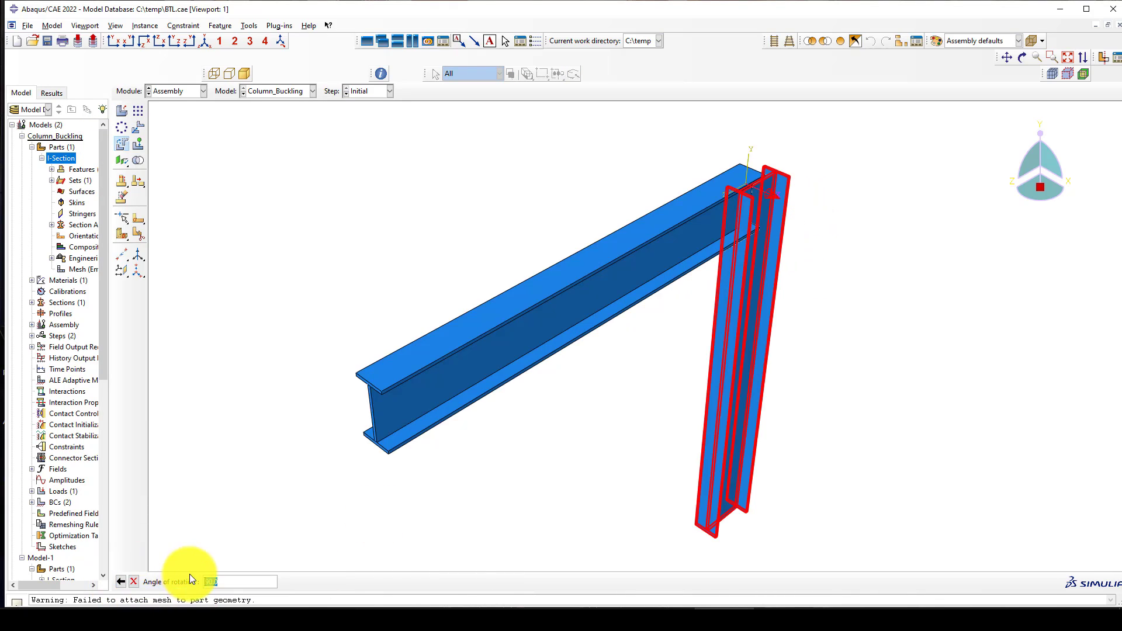
{"action": "type", "text": "-90"}
{"action": "key", "text": "Return"}
{"action": "key", "text": "Return"}
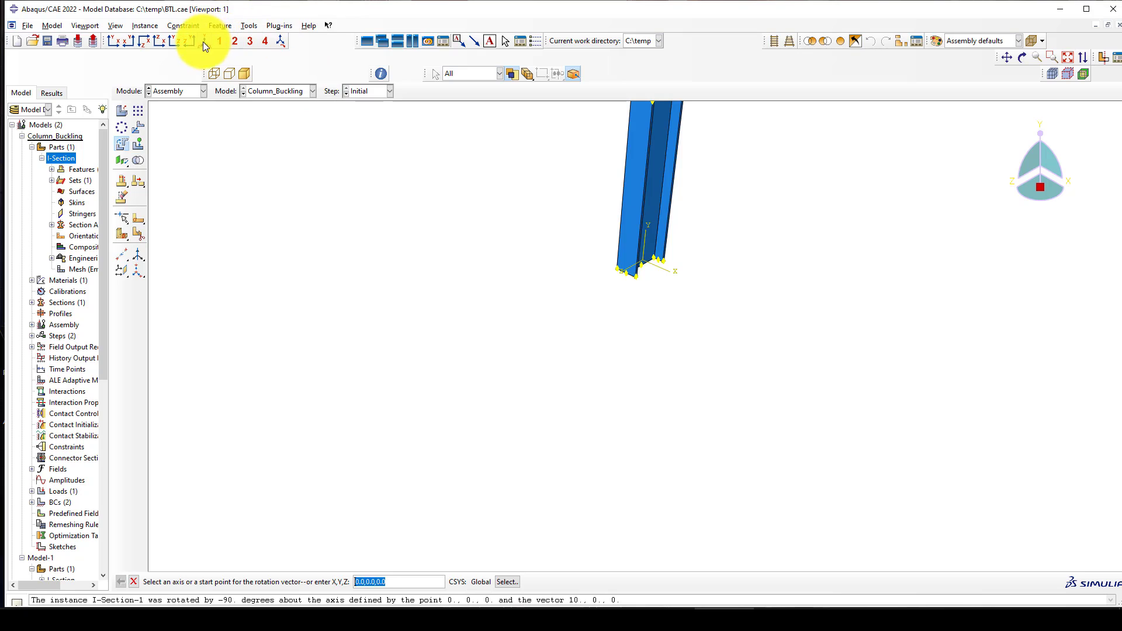
{"action": "left_click", "coordinate": [177, 93]}
Step: In the Step module, check Step-1's buckle settings: 10 eigenvalues, subspace solver, 200 maximum iterations
{"action": "left_click", "coordinate": [174, 136]}
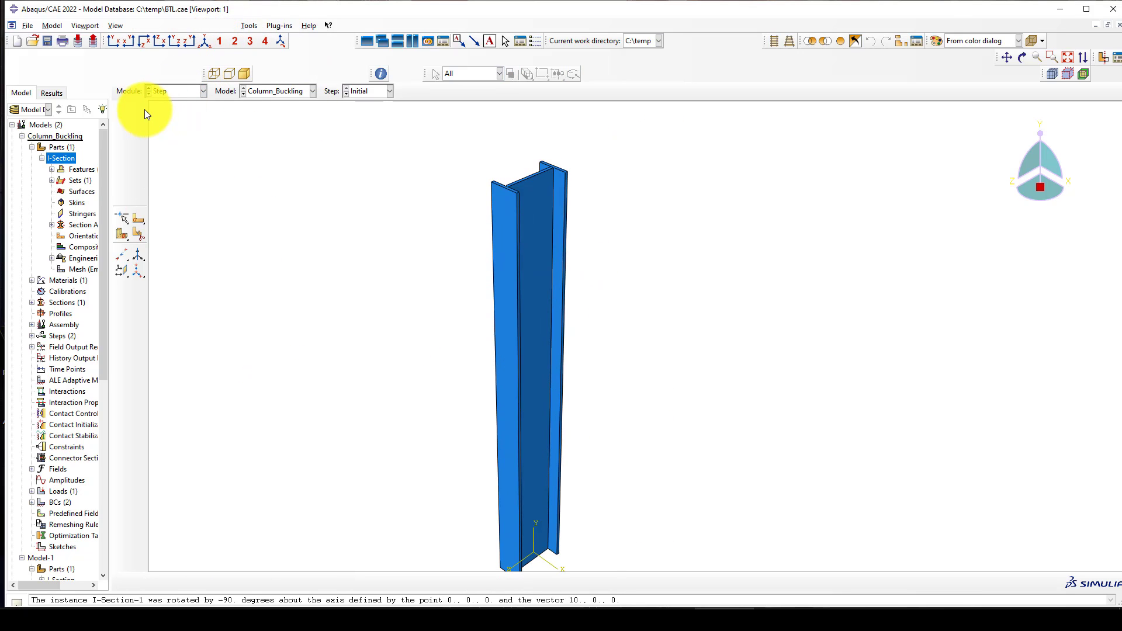
{"action": "left_click", "coordinate": [138, 111]}
{"action": "left_click", "coordinate": [254, 215]}
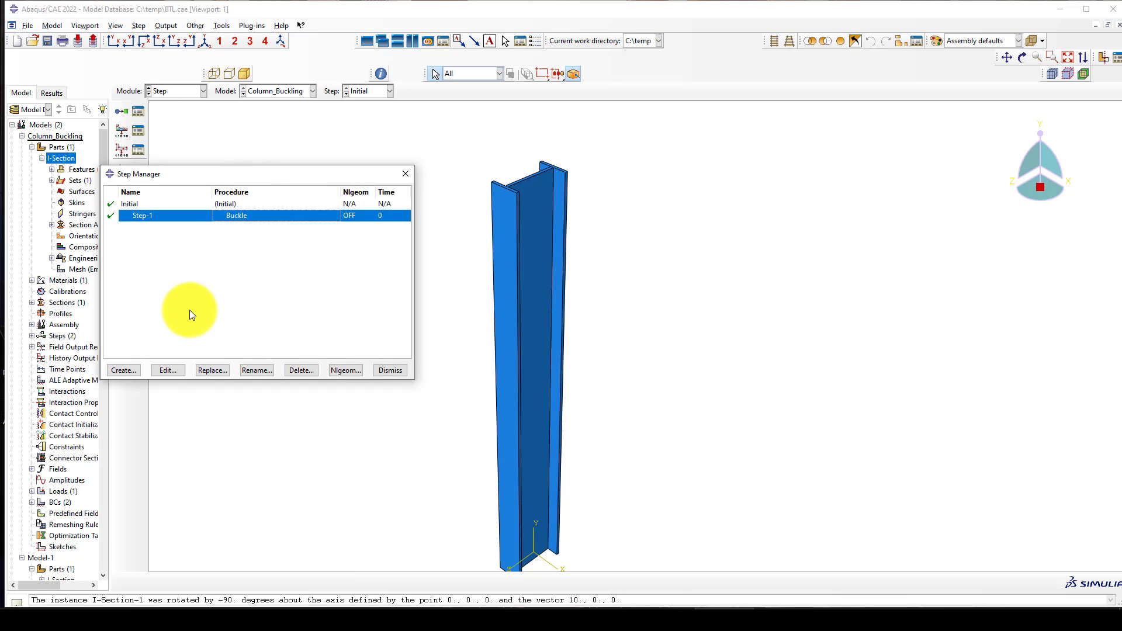
{"action": "left_click", "coordinate": [168, 370]}
{"action": "double_click", "coordinate": [274, 239]}
{"action": "double_click", "coordinate": [268, 302]}
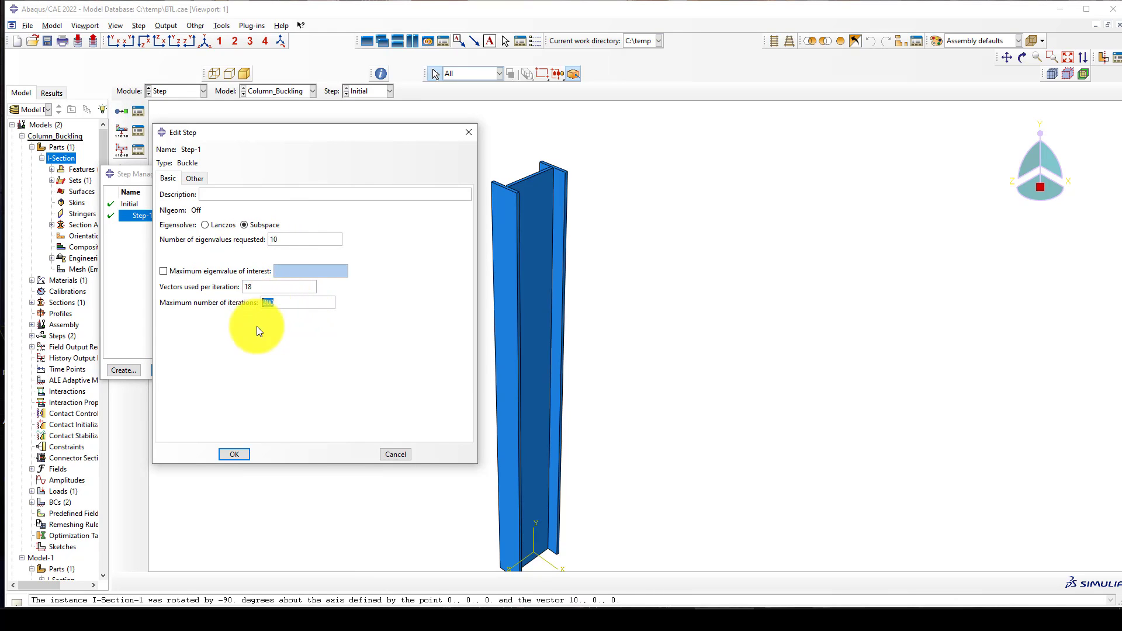
{"action": "left_click", "coordinate": [226, 458]}
{"action": "scroll", "coordinate": [477, 390], "scroll_direction": "up", "scroll_amount": 2}
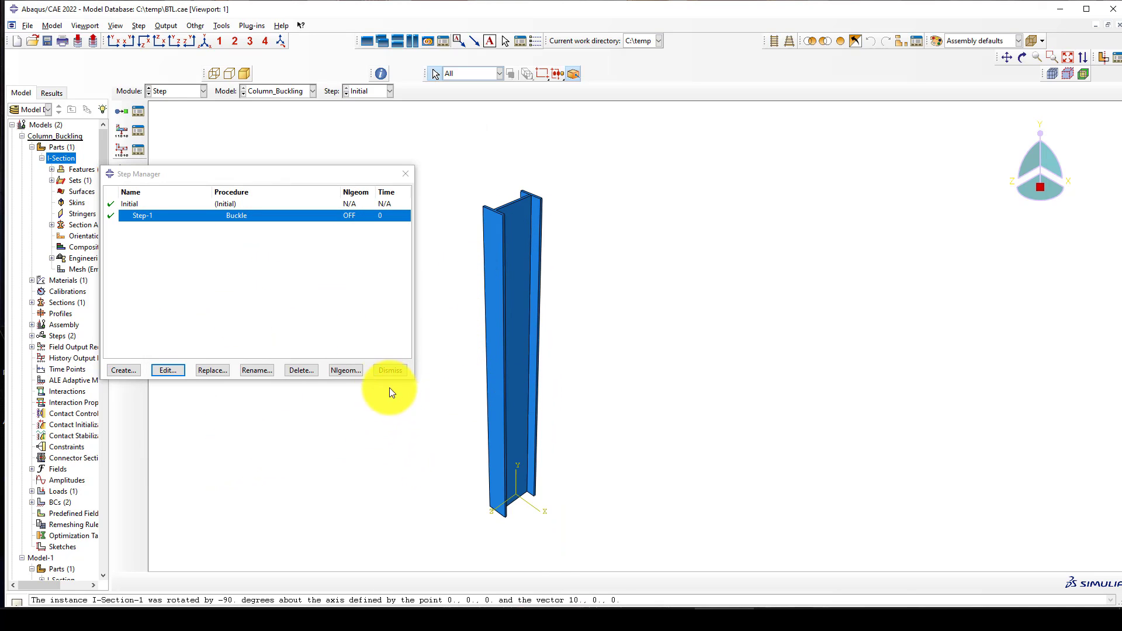
{"action": "left_click", "coordinate": [388, 370]}
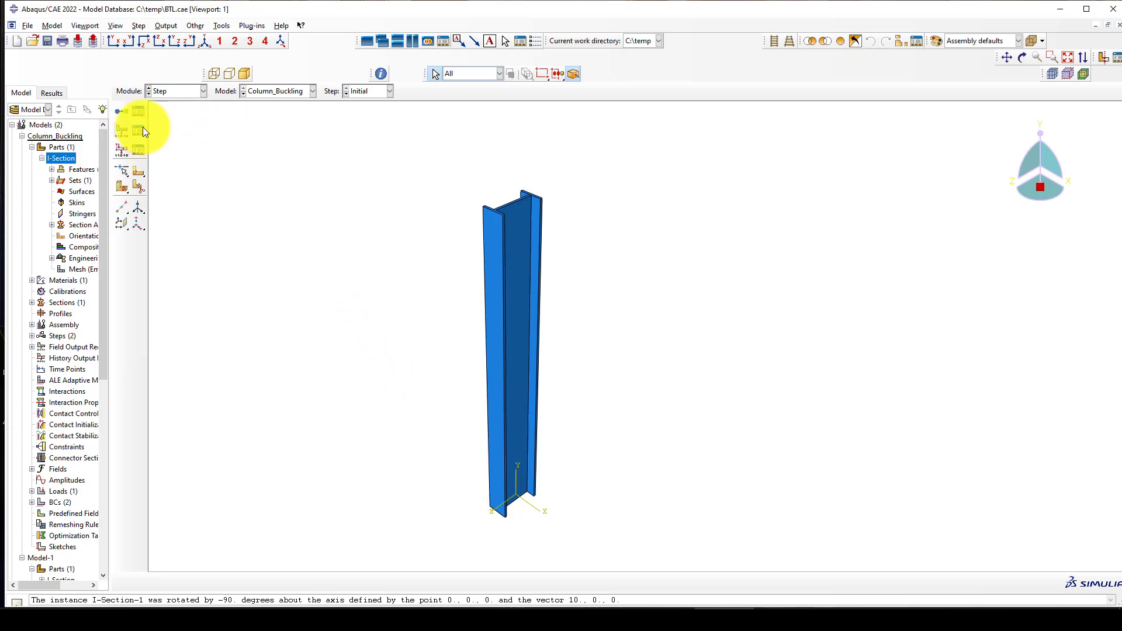
{"action": "left_click", "coordinate": [173, 92]}
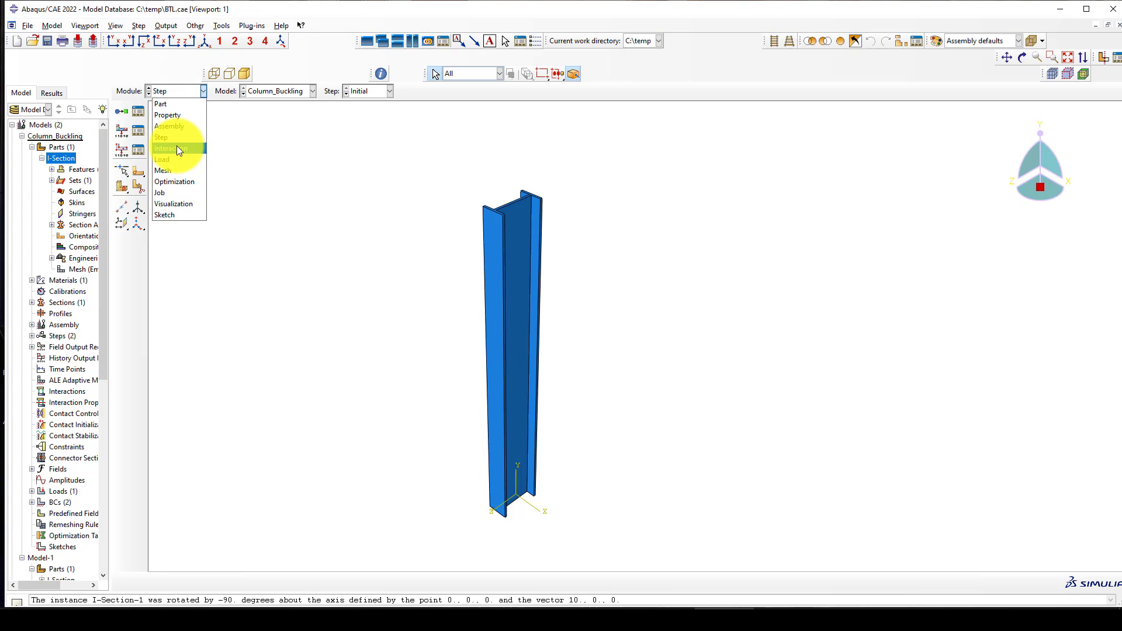
Step: Enter the Interaction module and zoom and rotate to frame the upright column's top end
{"action": "left_click", "coordinate": [184, 148]}
{"action": "scroll", "coordinate": [512, 243], "scroll_direction": "up", "scroll_amount": 1}
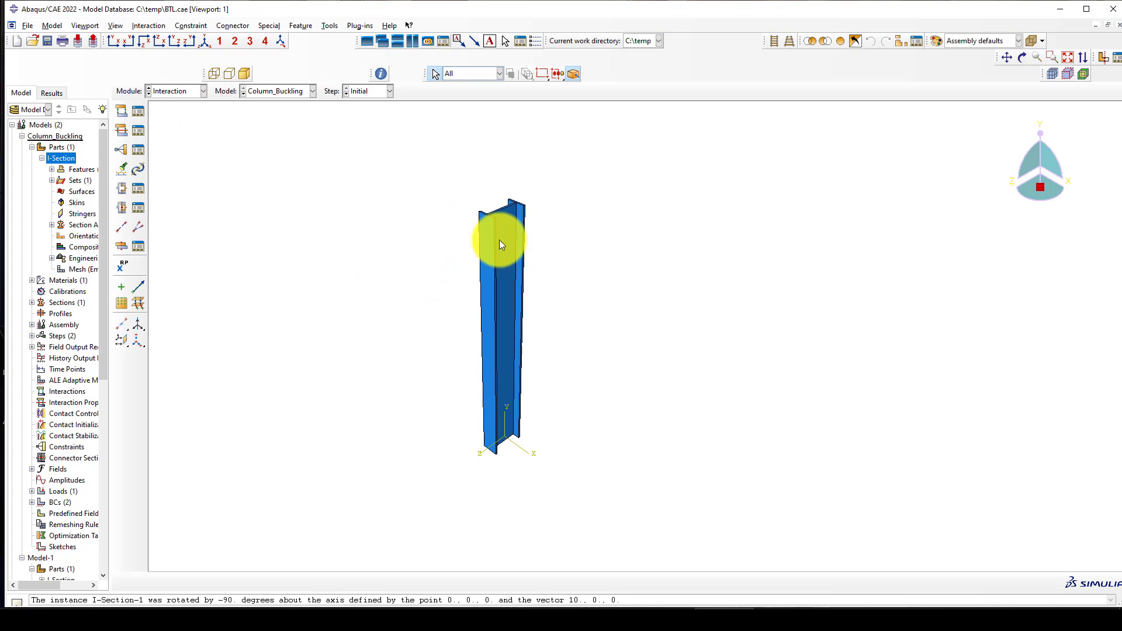
{"action": "scroll", "coordinate": [508, 222], "scroll_direction": "down", "scroll_amount": 3}
{"action": "scroll", "coordinate": [477, 208], "scroll_direction": "up", "scroll_amount": 2}
{"action": "scroll", "coordinate": [517, 295], "scroll_direction": "down", "scroll_amount": 2}
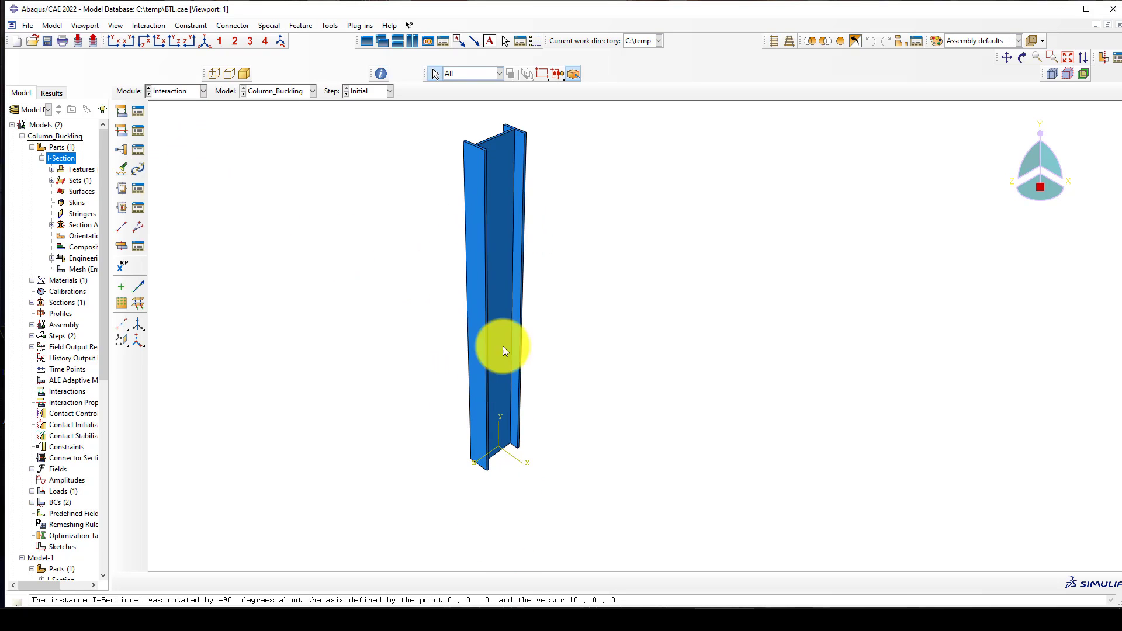
{"action": "scroll", "coordinate": [503, 115], "scroll_direction": "down", "scroll_amount": 2}
{"action": "scroll", "coordinate": [472, 179], "scroll_direction": "up", "scroll_amount": 1}
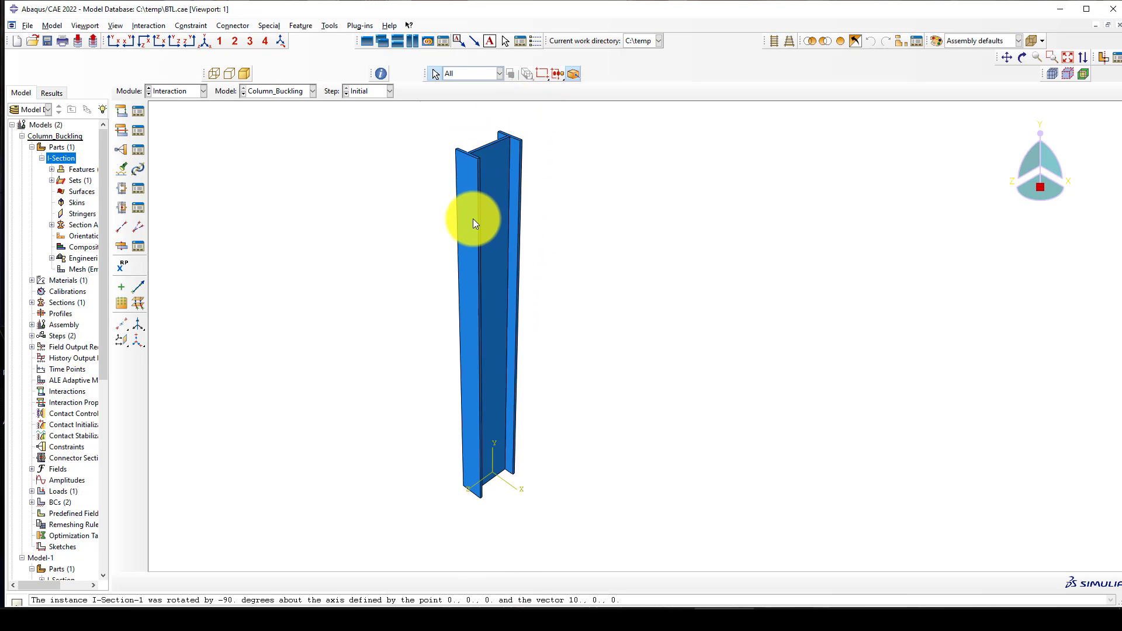
{"action": "scroll", "coordinate": [493, 129], "scroll_direction": "down", "scroll_amount": 1}
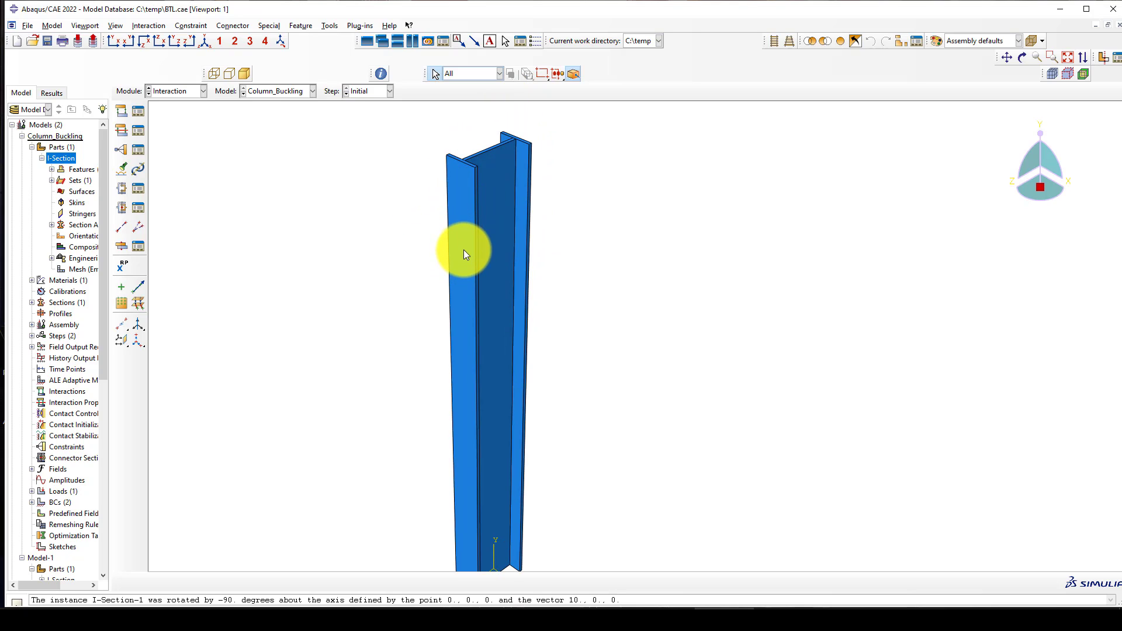
{"action": "scroll", "coordinate": [462, 181], "scroll_direction": "up", "scroll_amount": 1}
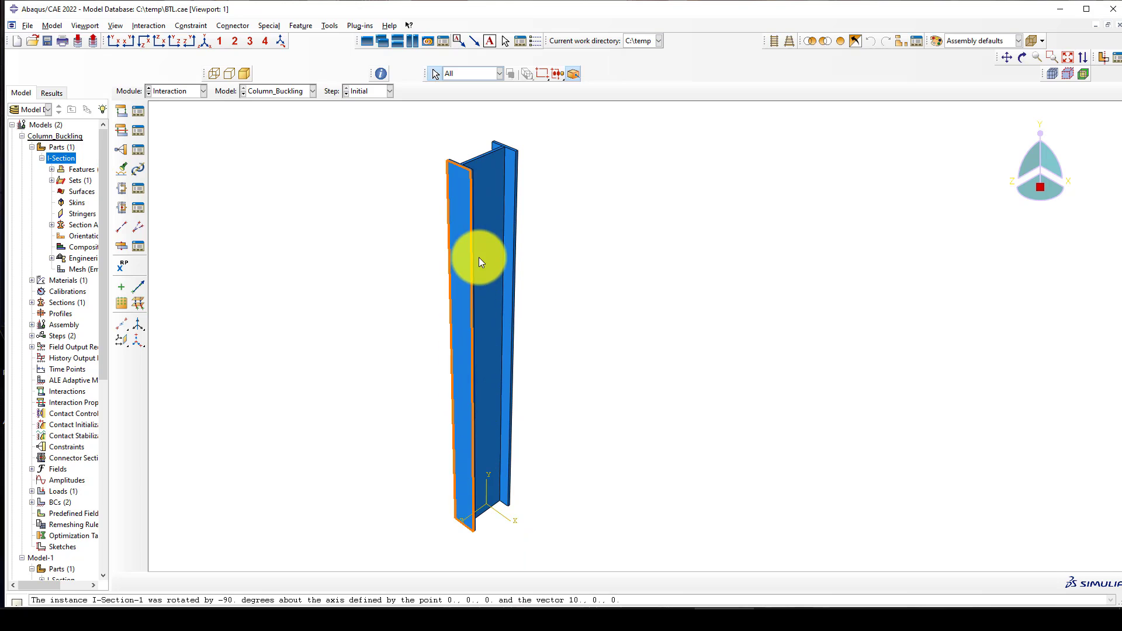
{"action": "scroll", "coordinate": [478, 159], "scroll_direction": "down", "scroll_amount": 3}
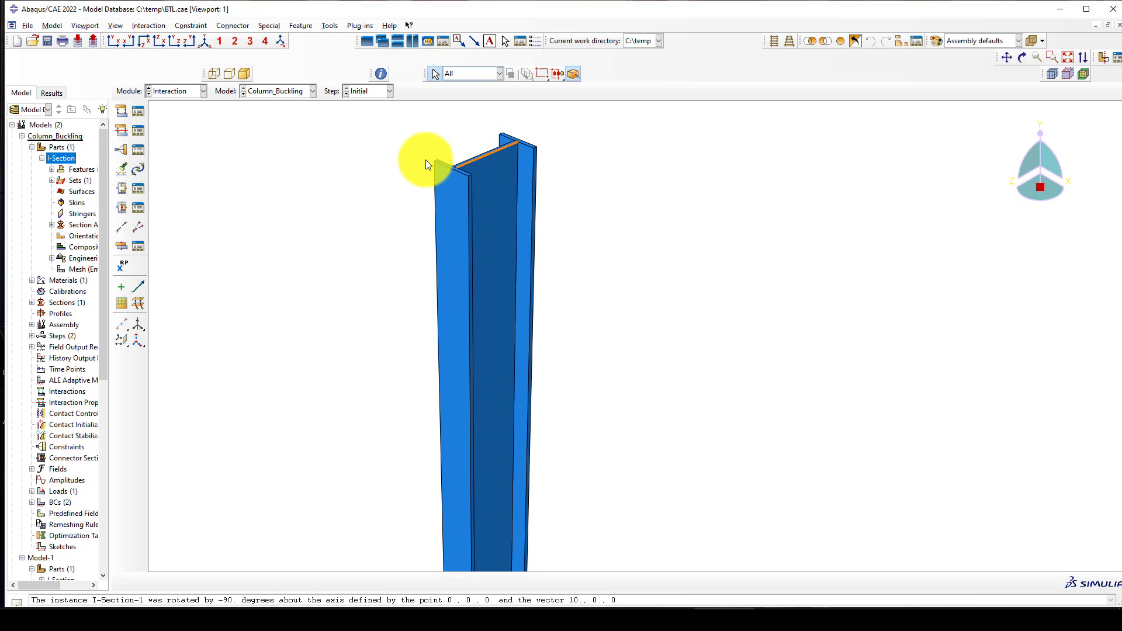
{"action": "scroll", "coordinate": [482, 159], "scroll_direction": "down", "scroll_amount": 1}
{"action": "scroll", "coordinate": [479, 167], "scroll_direction": "up", "scroll_amount": 2}
{"action": "scroll", "coordinate": [473, 164], "scroll_direction": "down", "scroll_amount": 3}
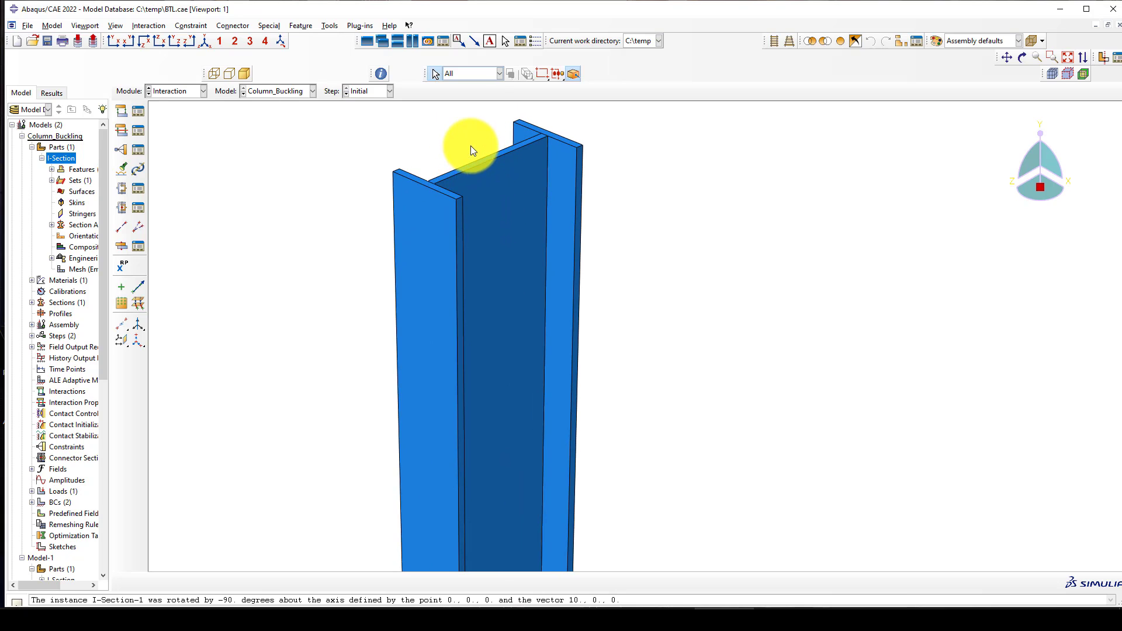
{"action": "scroll", "coordinate": [476, 171], "scroll_direction": "up", "scroll_amount": 2}
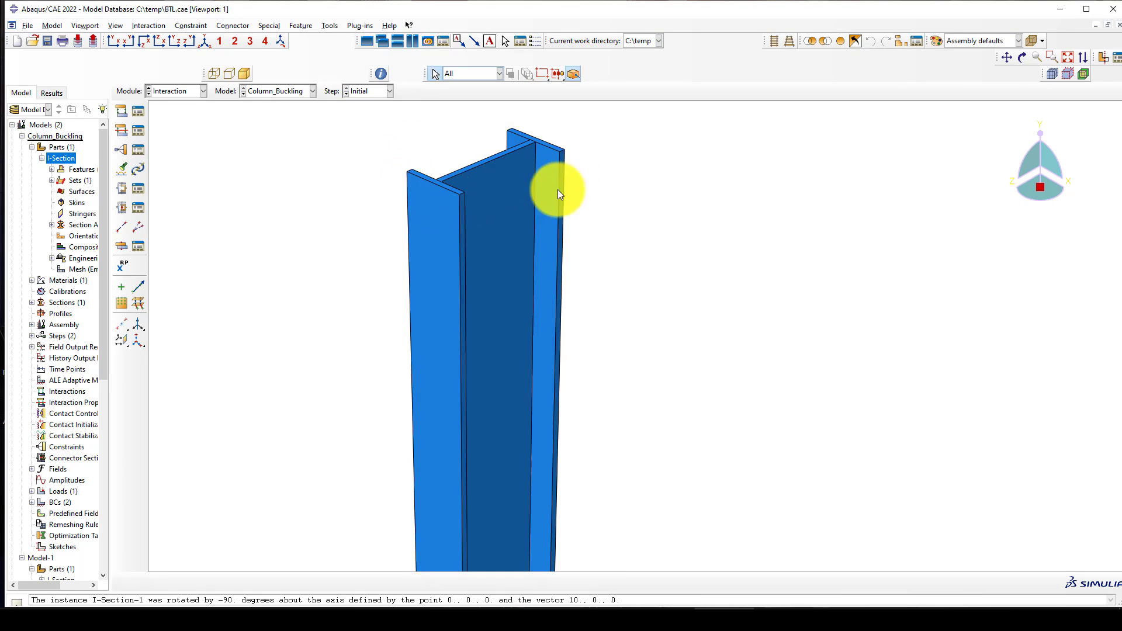
{"action": "left_click_drag", "start_coordinate": [535, 196], "coordinate": [489, 157], "text": "ctrl+alt"}
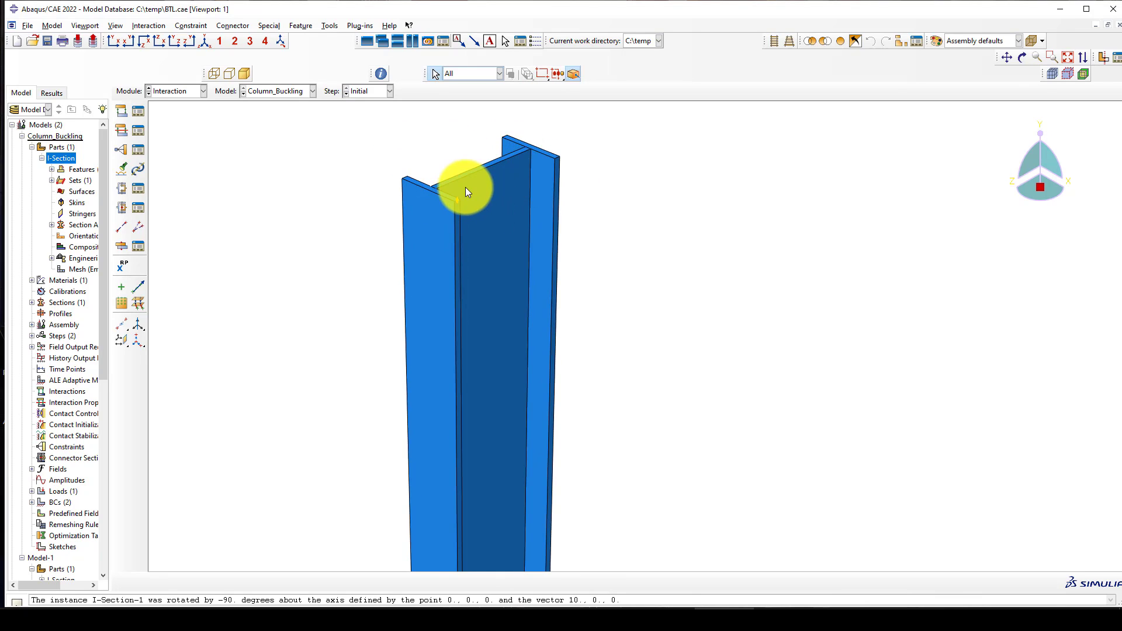
Step: Create a midpoint datum between two top web vertices and place reference point RP-1 on it
{"action": "left_click", "coordinate": [125, 149]}
{"action": "left_click", "coordinate": [54, 414]}
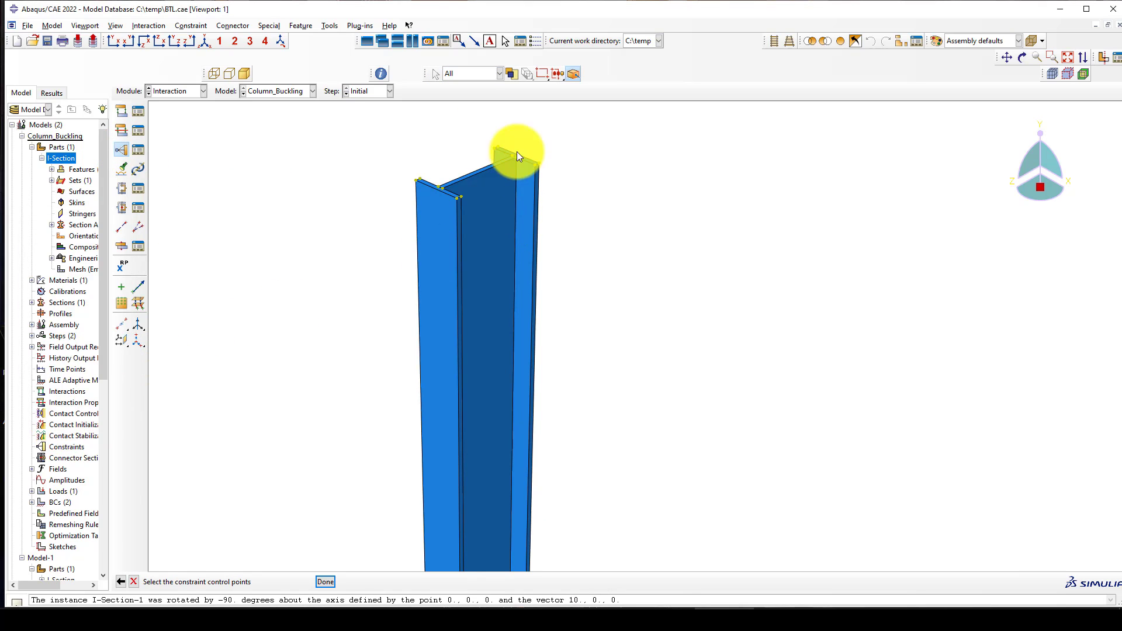
{"action": "left_click", "coordinate": [121, 323]}
{"action": "scroll", "coordinate": [452, 205], "scroll_direction": "up", "scroll_amount": 5}
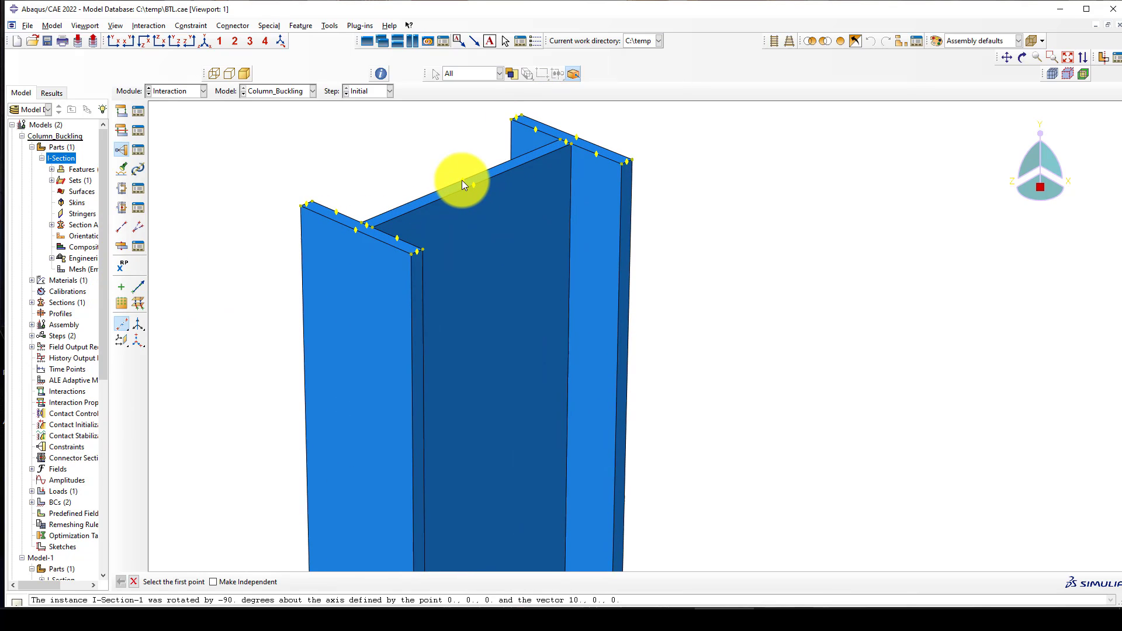
{"action": "left_click", "coordinate": [463, 180]}
{"action": "left_click", "coordinate": [473, 185]}
{"action": "scroll", "coordinate": [559, 170], "scroll_direction": "down", "scroll_amount": 2}
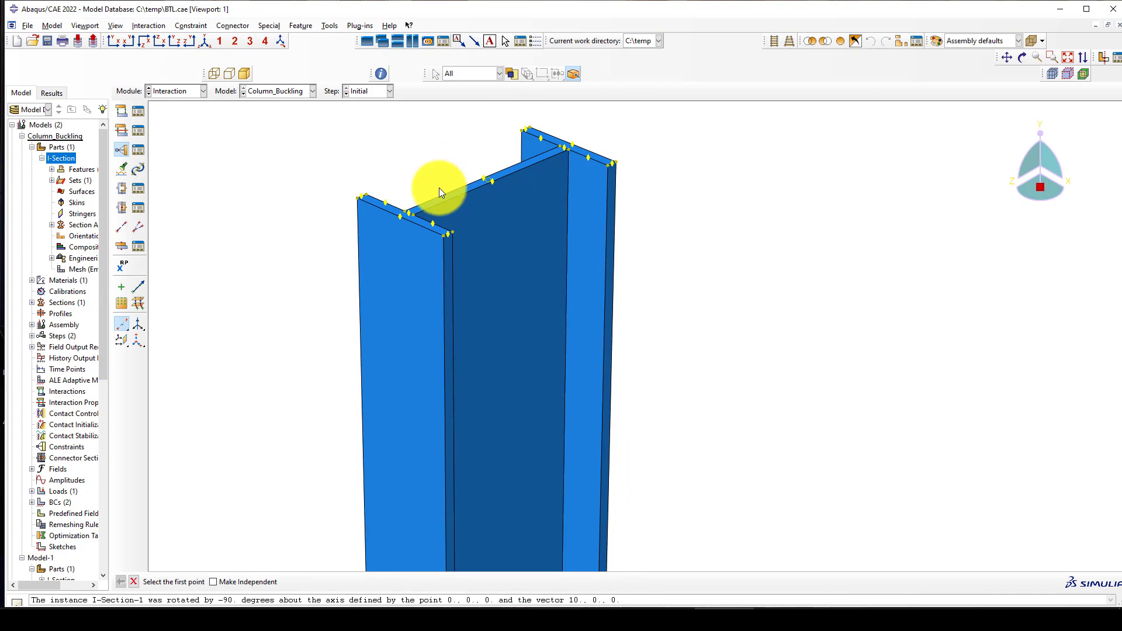
{"action": "left_click", "coordinate": [330, 26]}
{"action": "key", "text": "Escape"}
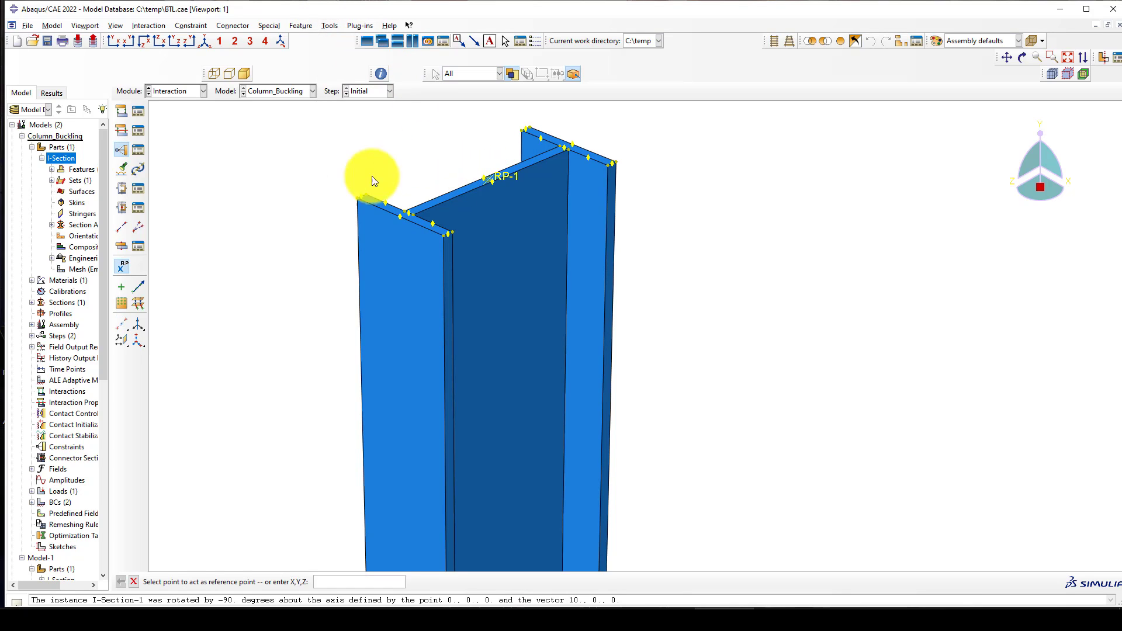
Step: Start a coupling constraint with RP-1 as control, selecting the left flange and web top faces
{"action": "left_click", "coordinate": [123, 151]}
{"action": "left_click", "coordinate": [52, 414]}
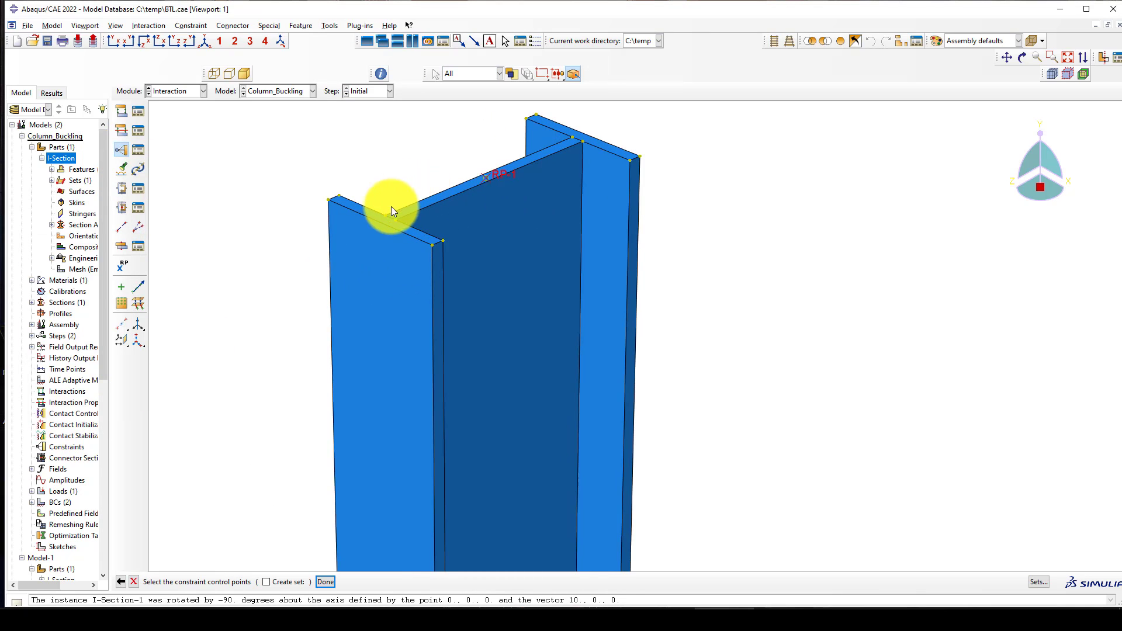
{"action": "left_click", "coordinate": [323, 582]}
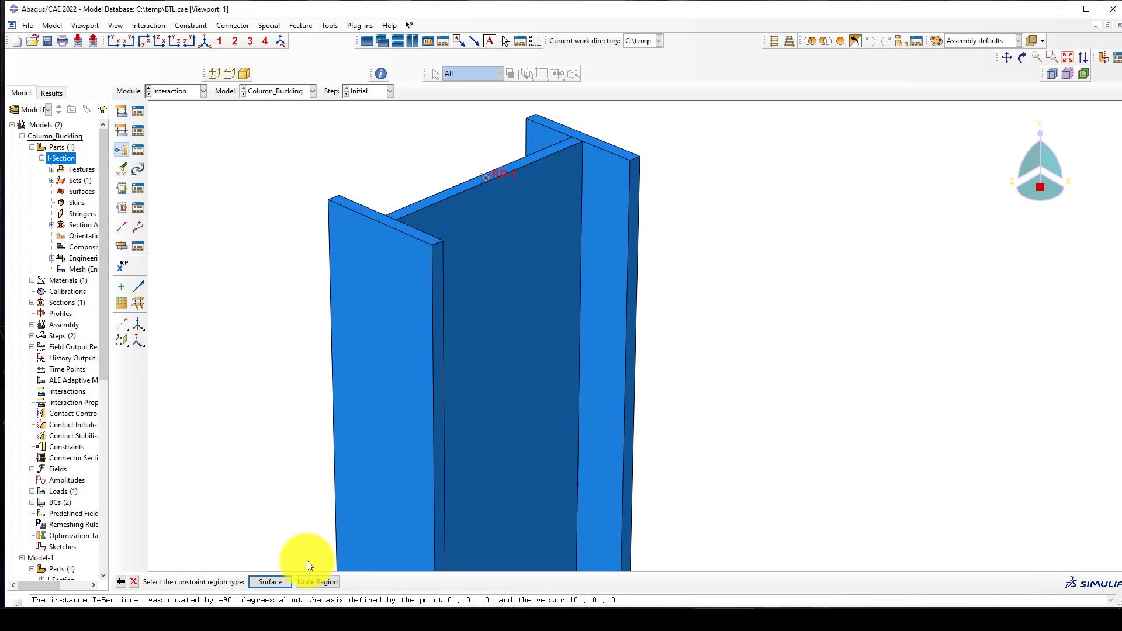
{"action": "left_click", "coordinate": [320, 582]}
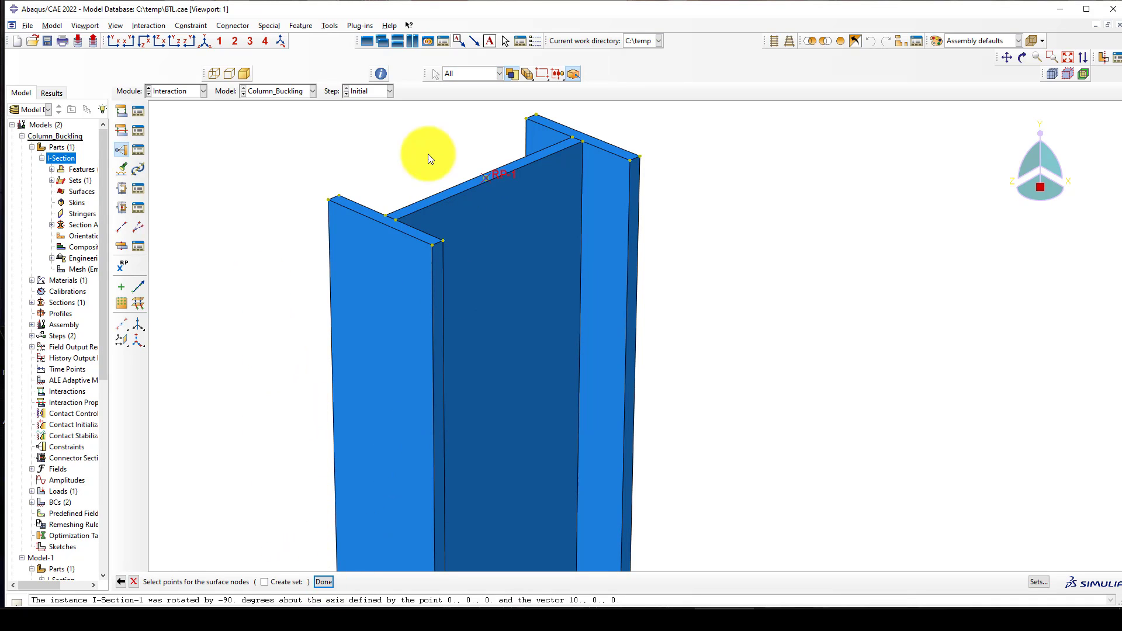
{"action": "scroll", "coordinate": [373, 215], "scroll_direction": "up", "scroll_amount": 1}
{"action": "left_click", "coordinate": [376, 214]}
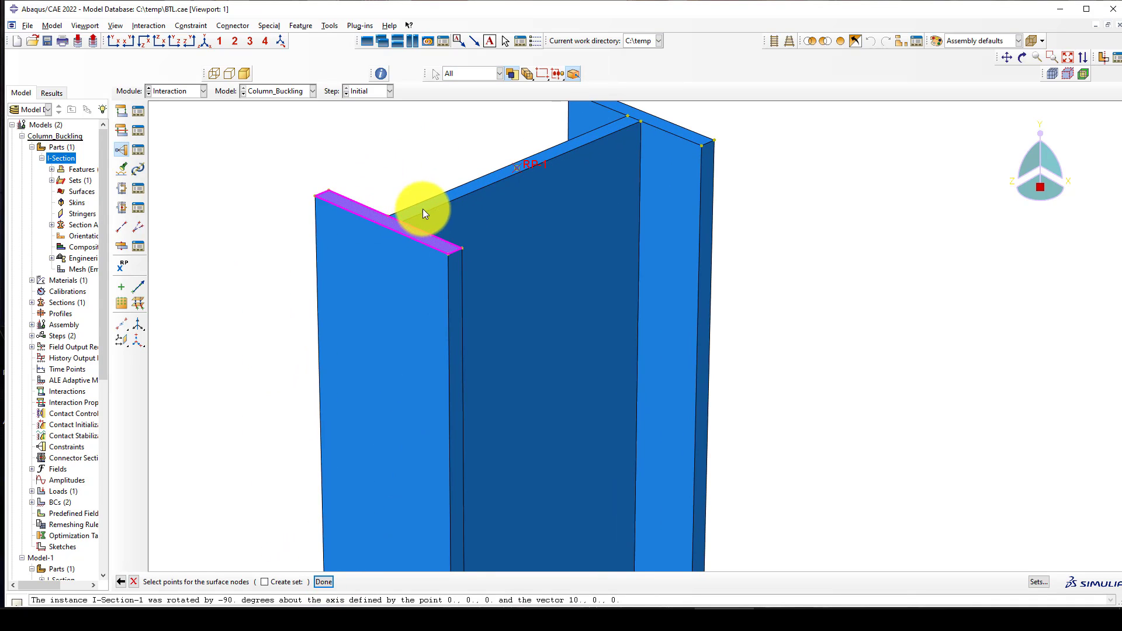
{"action": "left_click", "coordinate": [429, 205]}
Step: Add the right flange's top face to the surface region and accept the coupling constraint
{"action": "left_click_drag", "start_coordinate": [429, 206], "coordinate": [633, 129], "text": "ctrl+alt"}
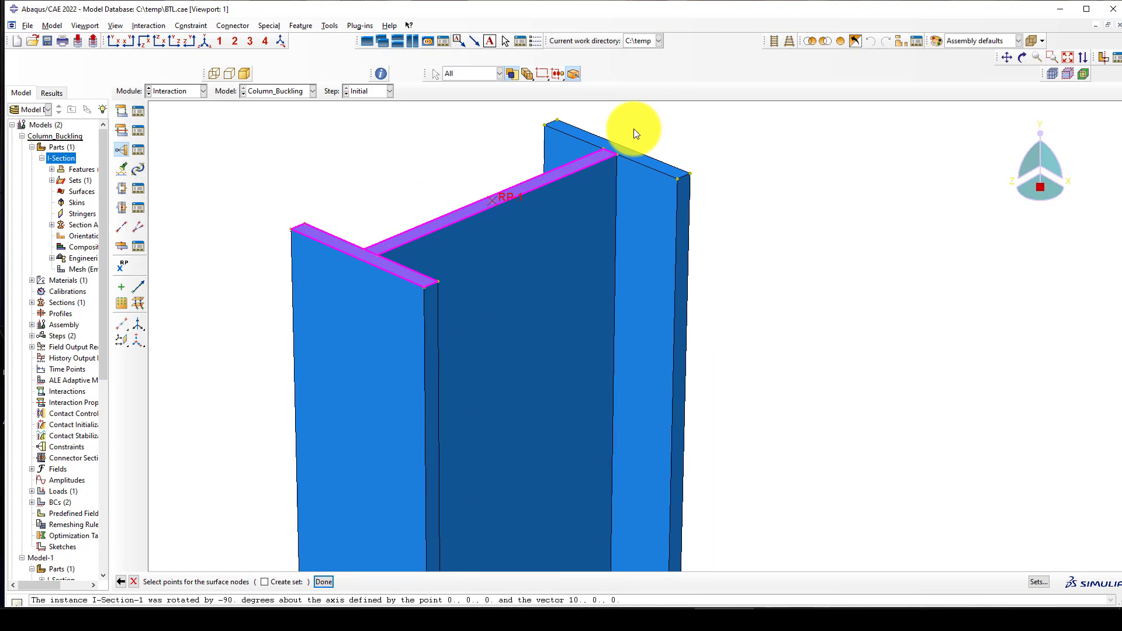
{"action": "left_click", "coordinate": [591, 138]}
{"action": "left_click_drag", "start_coordinate": [593, 138], "coordinate": [697, 153], "text": "ctrl+alt"}
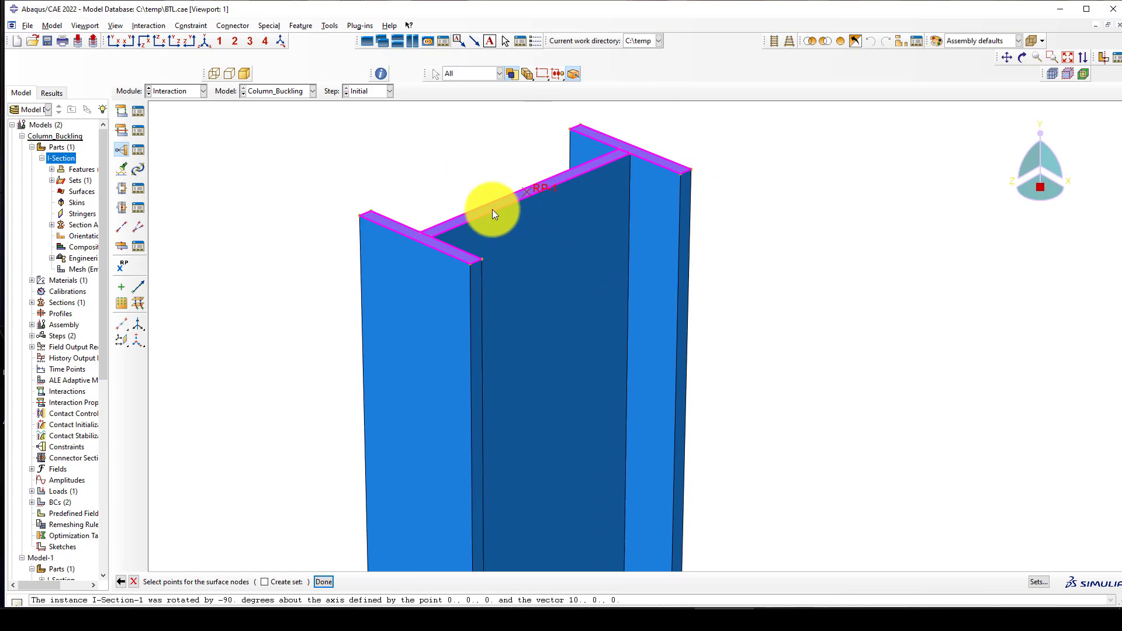
{"action": "scroll", "coordinate": [554, 216], "scroll_direction": "down", "scroll_amount": 3}
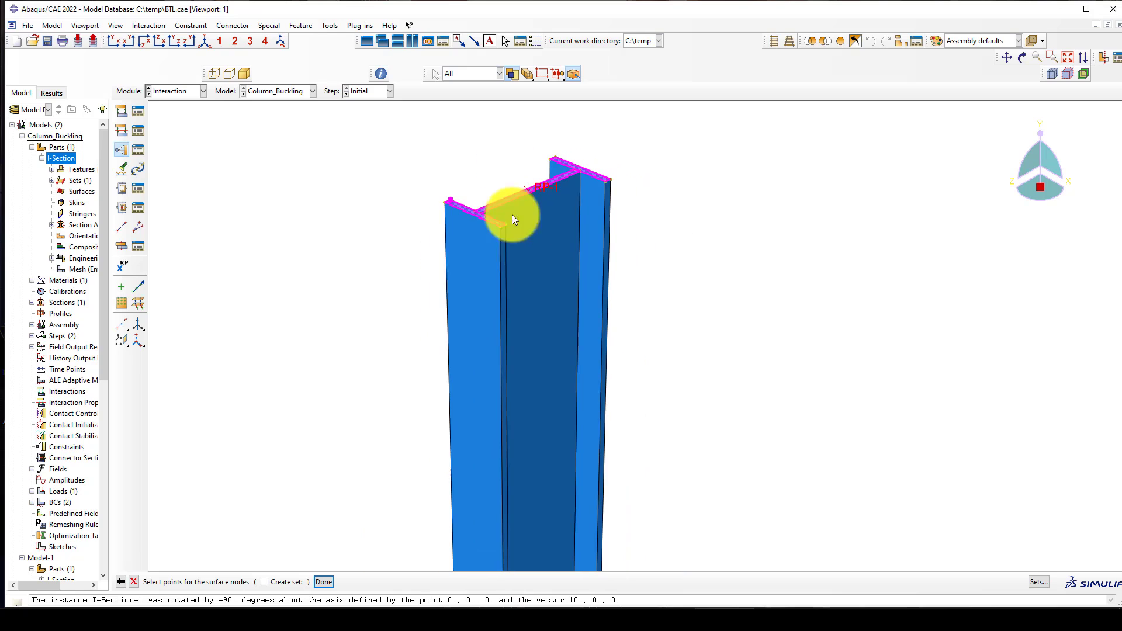
{"action": "middle_click", "coordinate": [359, 227]}
{"action": "left_click", "coordinate": [93, 363]}
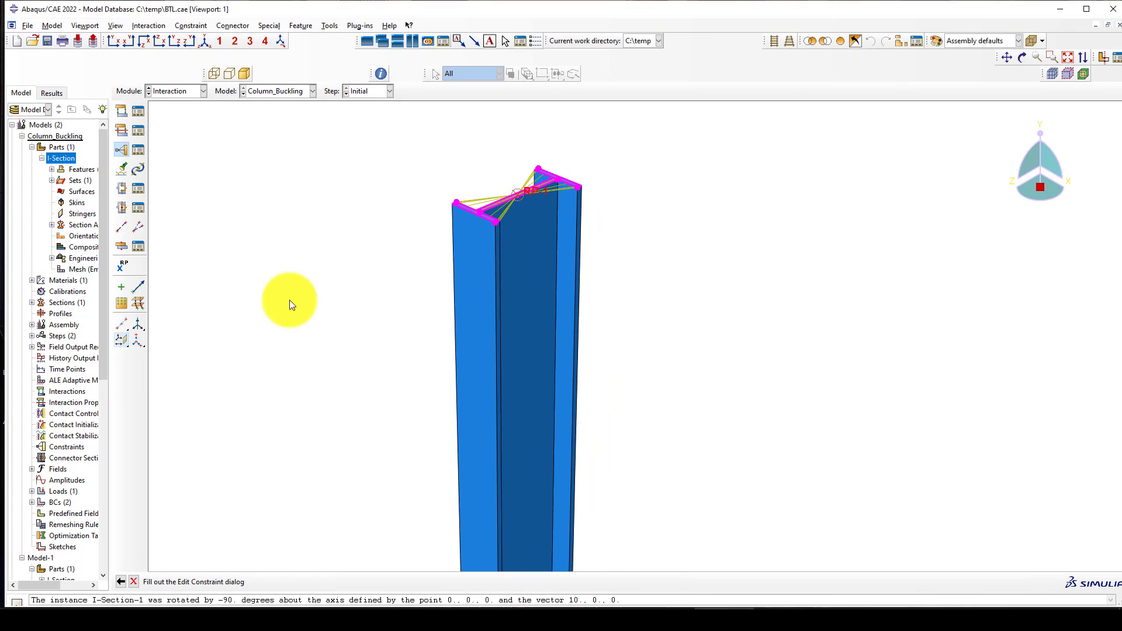
{"action": "left_click_drag", "start_coordinate": [493, 469], "coordinate": [439, 193], "text": "ctrl+alt"}
Step: Place RP-2 on a datum at the web end of the opposite column end, then start a second Coupling constraint
{"action": "scroll", "coordinate": [439, 212], "scroll_direction": "up", "scroll_amount": 5}
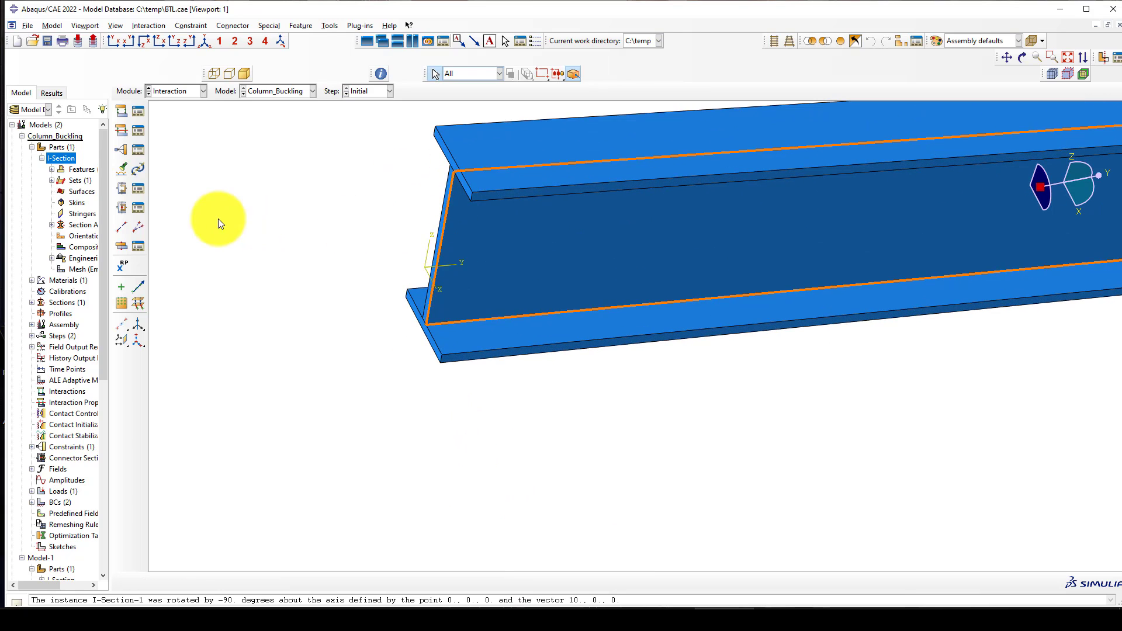
{"action": "left_click", "coordinate": [119, 331]}
{"action": "scroll", "coordinate": [368, 281], "scroll_direction": "up", "scroll_amount": 3}
{"action": "left_click", "coordinate": [485, 231]}
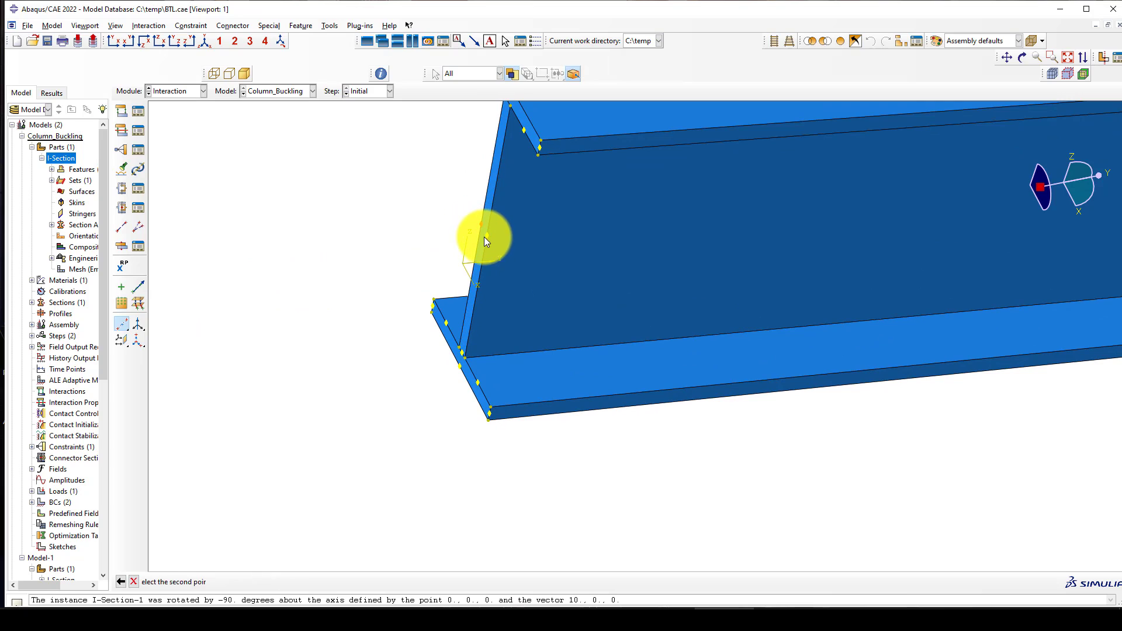
{"action": "left_click", "coordinate": [329, 26]}
{"action": "left_click", "coordinate": [335, 62]}
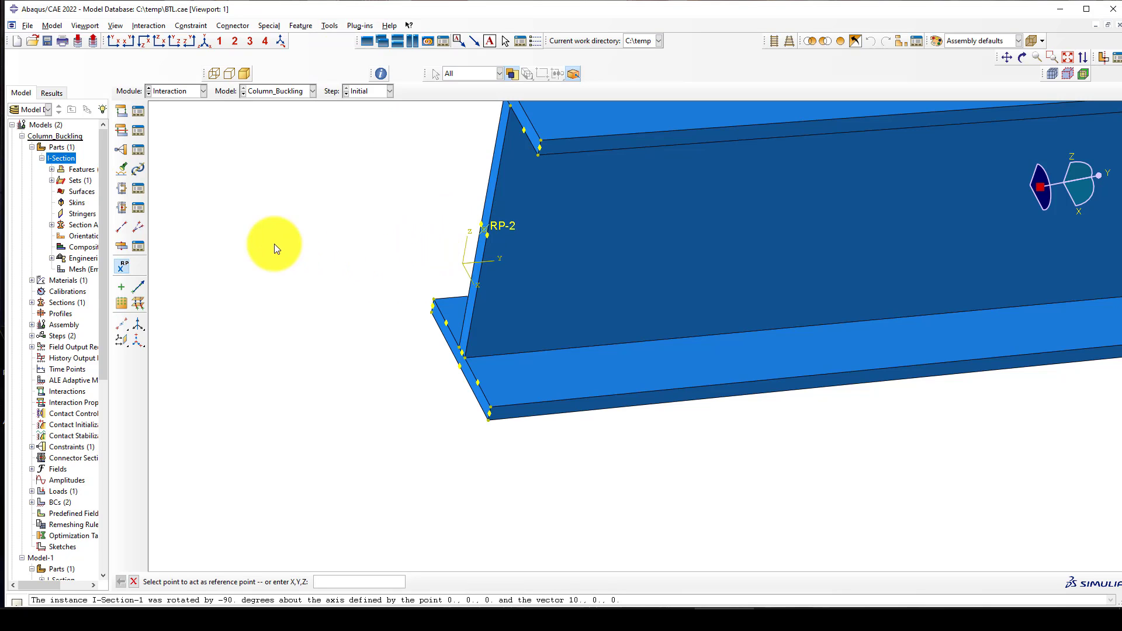
{"action": "left_click", "coordinate": [125, 151]}
{"action": "left_click", "coordinate": [64, 411]}
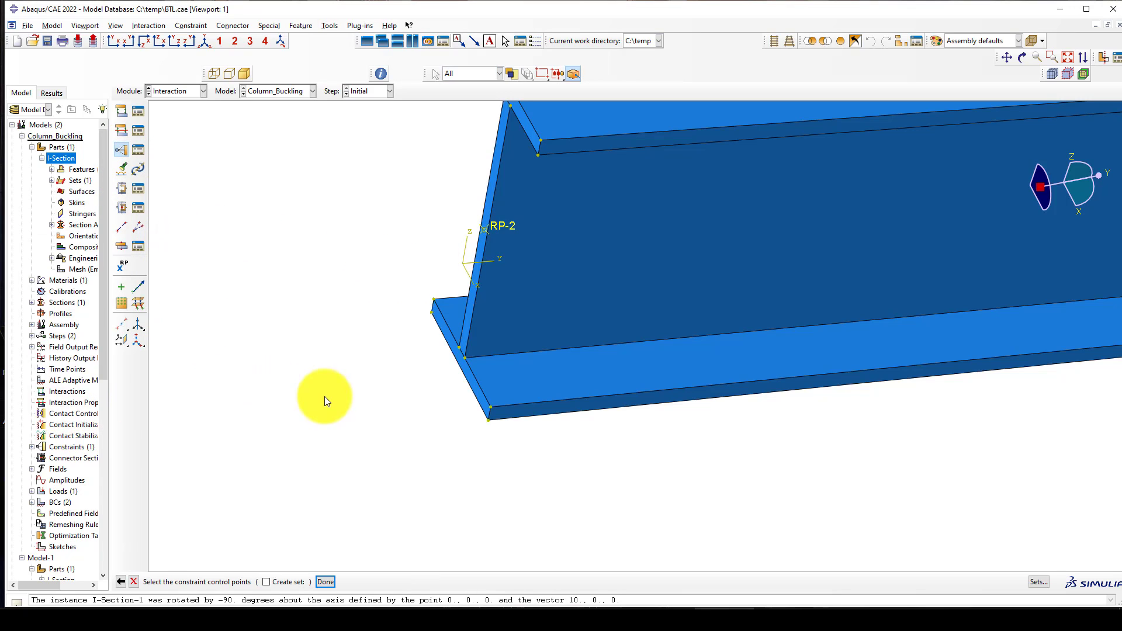
Step: Couple control point RP-2 to the web, top flange and bottom flange end faces
{"action": "left_click", "coordinate": [506, 232]}
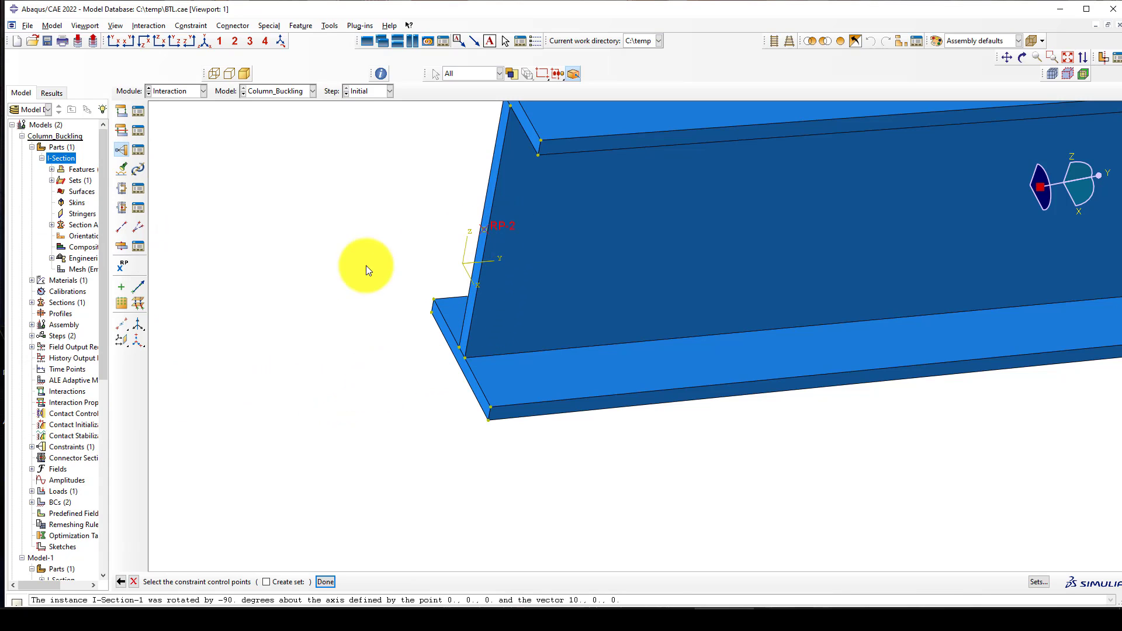
{"action": "middle_click", "coordinate": [334, 274]}
{"action": "left_click", "coordinate": [342, 582]}
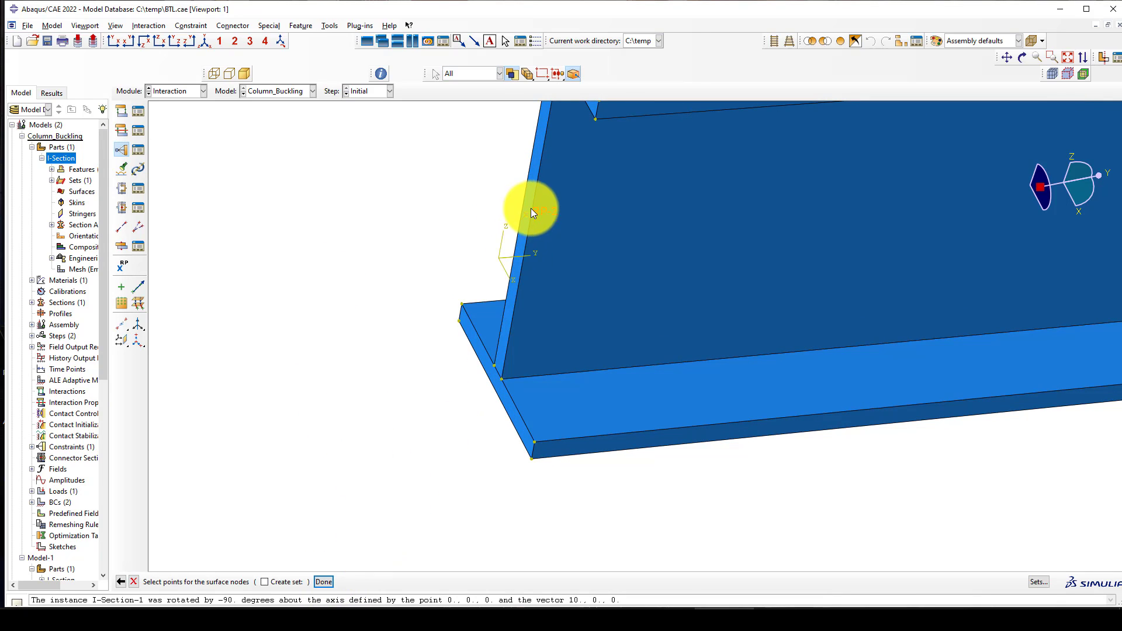
{"action": "left_click", "coordinate": [532, 184]}
{"action": "scroll", "coordinate": [407, 438], "scroll_direction": "up", "scroll_amount": 2}
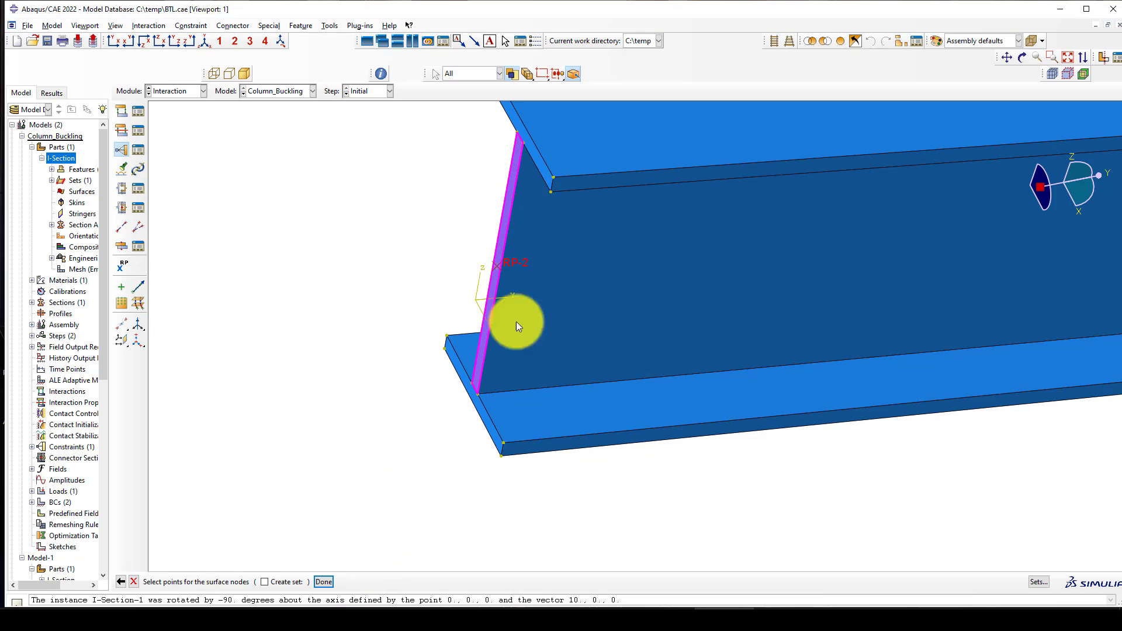
{"action": "left_click", "coordinate": [538, 163], "text": "shift"}
{"action": "scroll", "coordinate": [460, 380], "scroll_direction": "down", "scroll_amount": 1}
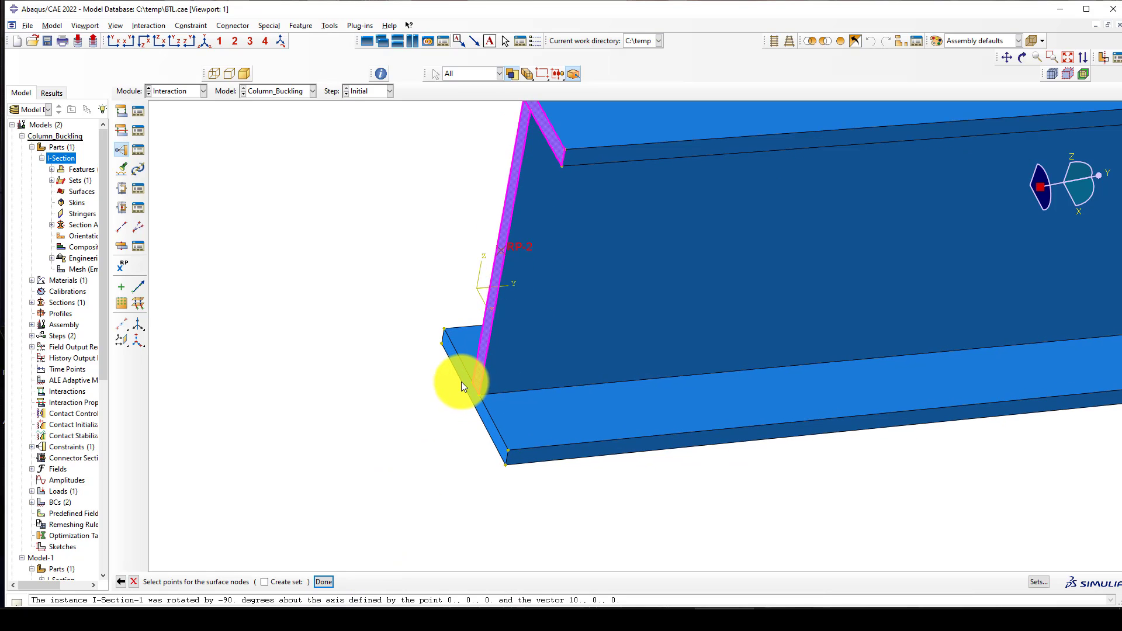
{"action": "left_click", "coordinate": [459, 372], "text": "shift"}
{"action": "scroll", "coordinate": [436, 384], "scroll_direction": "up", "scroll_amount": 1}
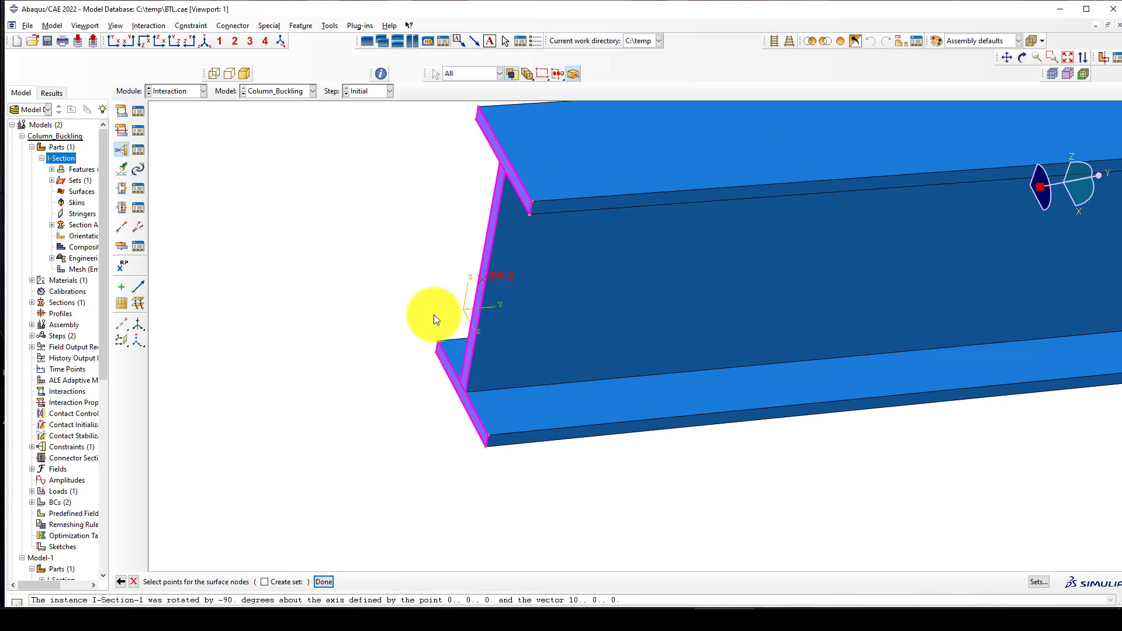
{"action": "middle_click", "coordinate": [349, 312]}
{"action": "left_click", "coordinate": [90, 359]}
{"action": "scroll", "coordinate": [318, 353], "scroll_direction": "up", "scroll_amount": 2}
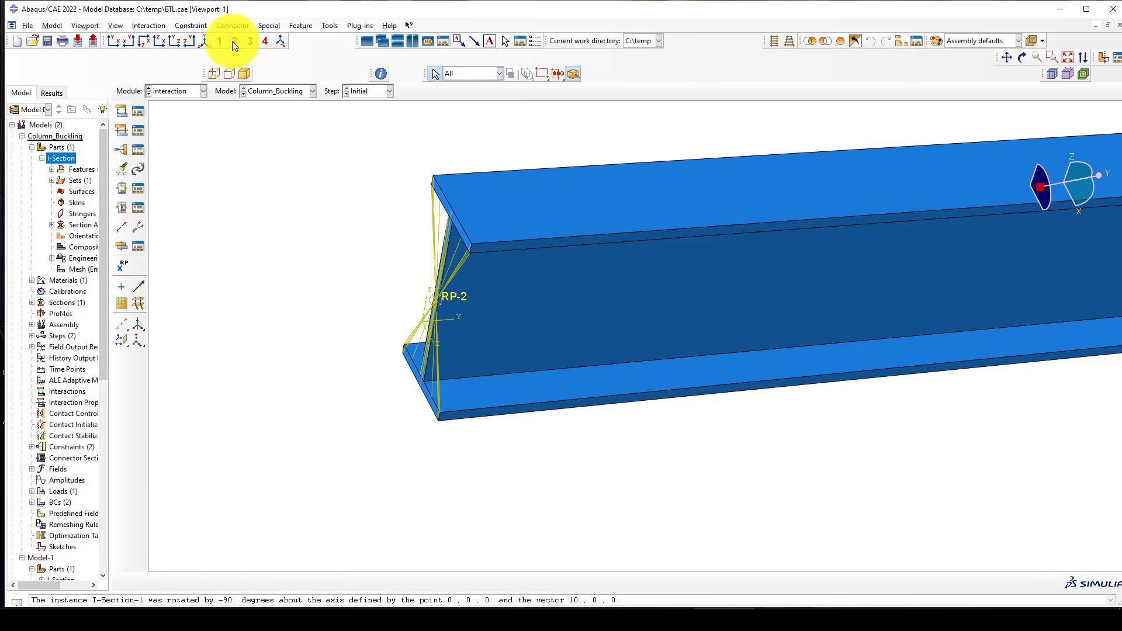
Step: Switch the module to Load
{"action": "left_click", "coordinate": [206, 41]}
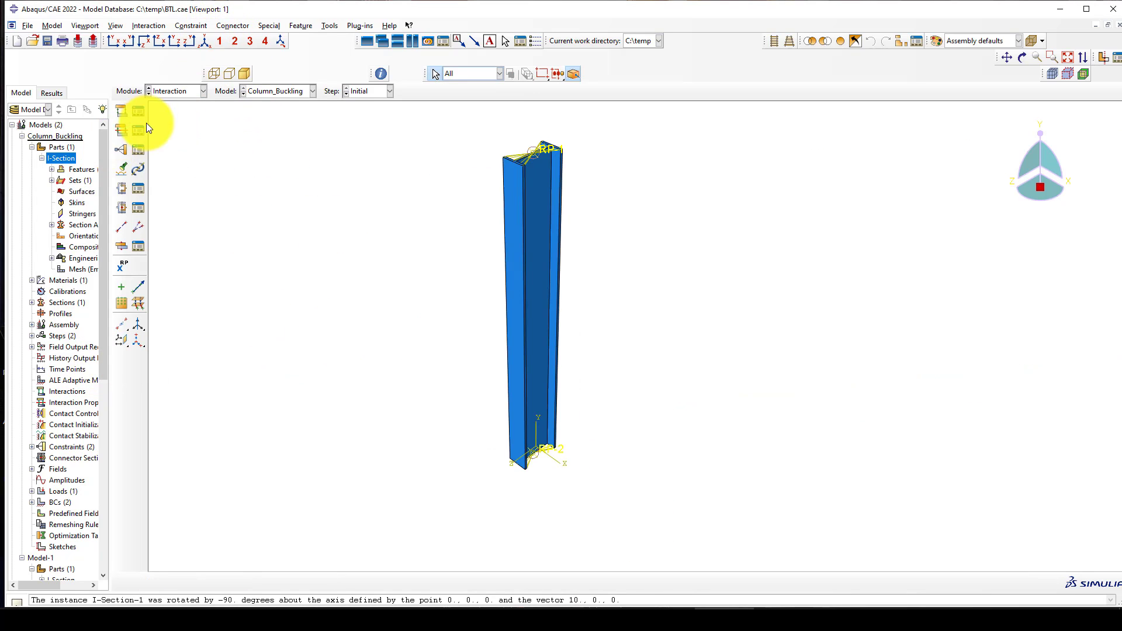
{"action": "left_click", "coordinate": [159, 91]}
{"action": "left_click", "coordinate": [166, 159]}
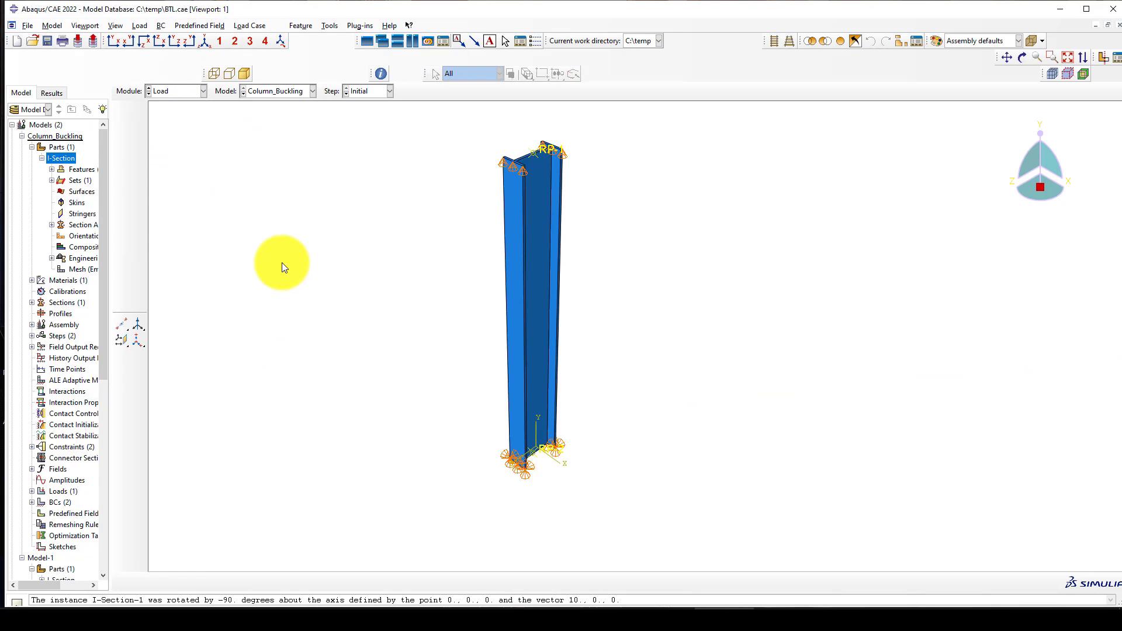
{"action": "scroll", "coordinate": [519, 419], "scroll_direction": "down", "scroll_amount": 3}
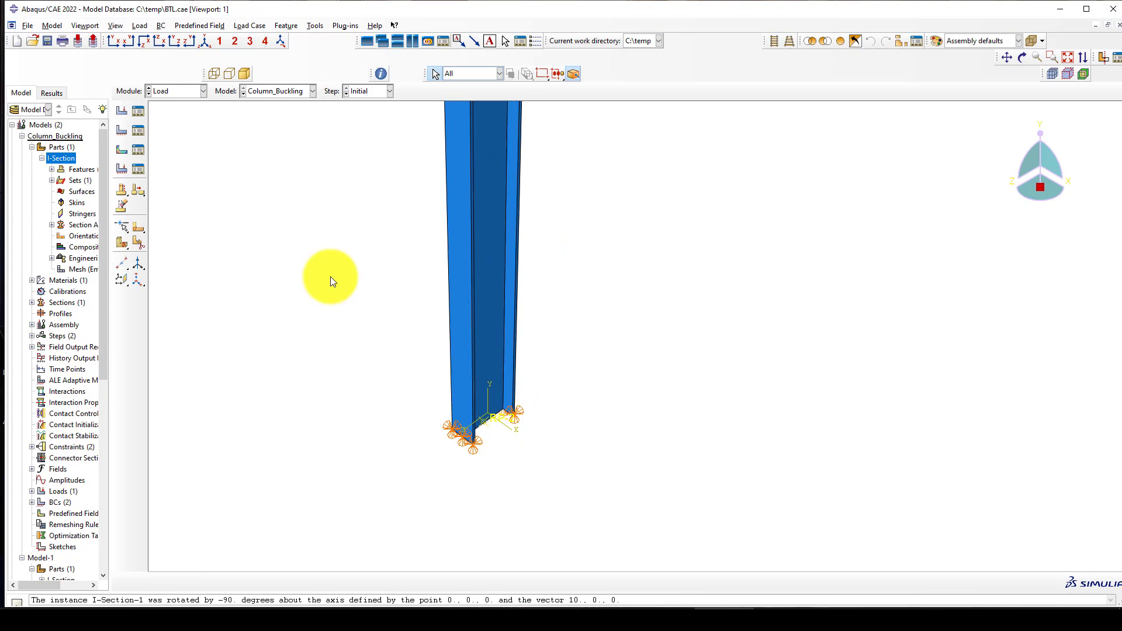
{"action": "scroll", "coordinate": [481, 416], "scroll_direction": "down", "scroll_amount": 1}
{"action": "scroll", "coordinate": [477, 439], "scroll_direction": "up", "scroll_amount": 1}
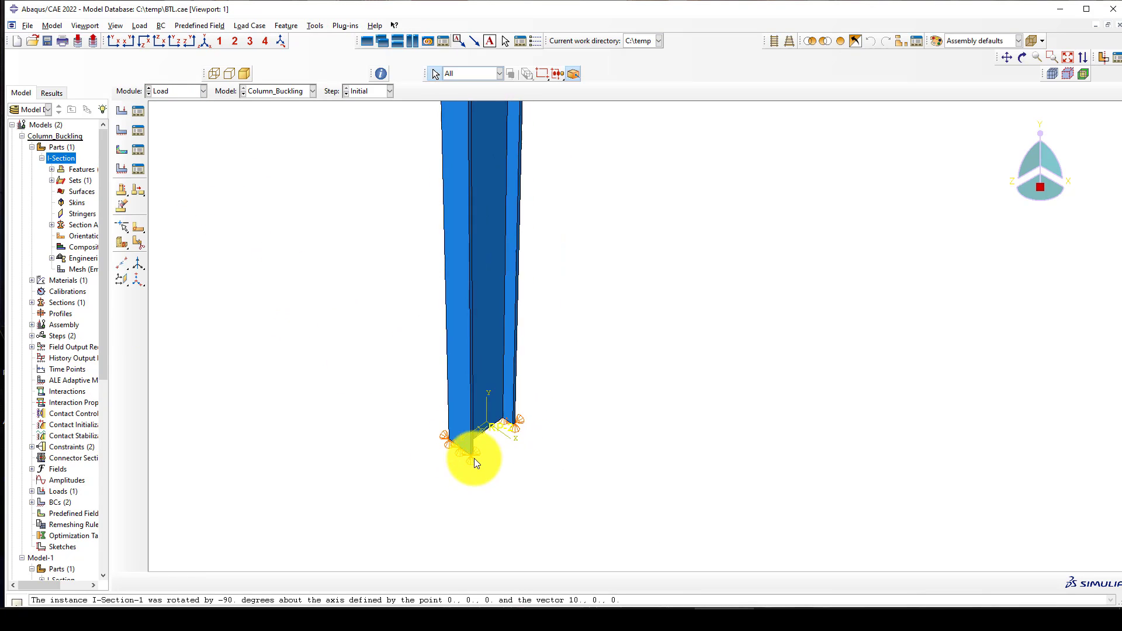
Step: Open the Boundary Condition Manager showing BC-1 and BC-2 in Initial and Step-1
{"action": "left_click", "coordinate": [138, 130]}
{"action": "scroll", "coordinate": [853, 327], "scroll_direction": "up", "scroll_amount": 2}
{"action": "scroll", "coordinate": [615, 398], "scroll_direction": "up", "scroll_amount": 1}
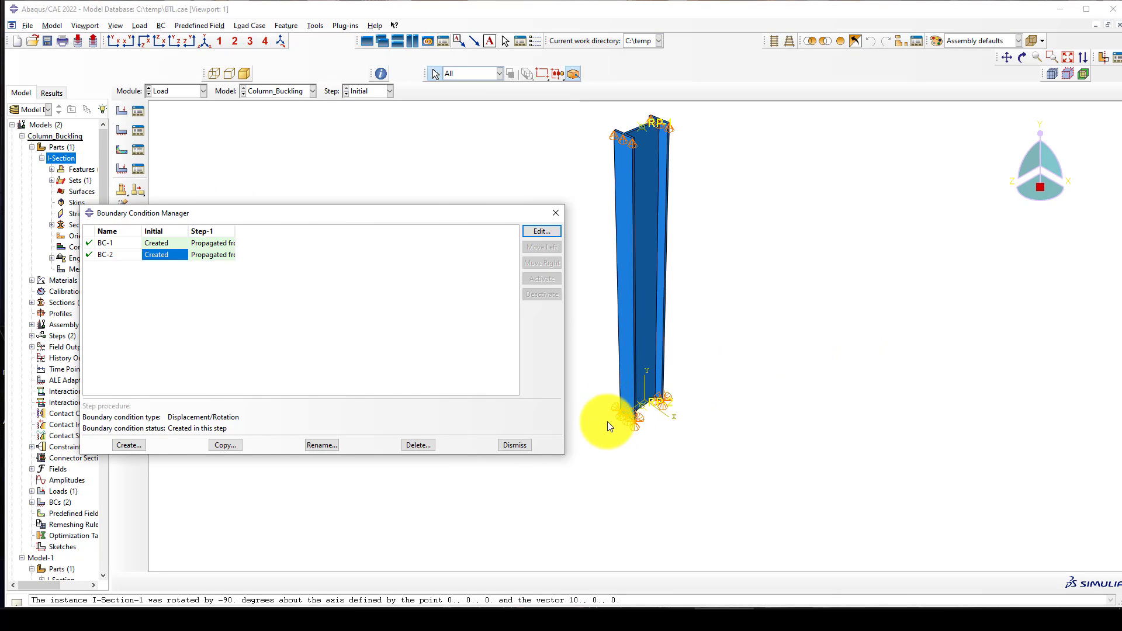
{"action": "scroll", "coordinate": [643, 420], "scroll_direction": "down", "scroll_amount": 1}
{"action": "scroll", "coordinate": [637, 410], "scroll_direction": "down", "scroll_amount": 1}
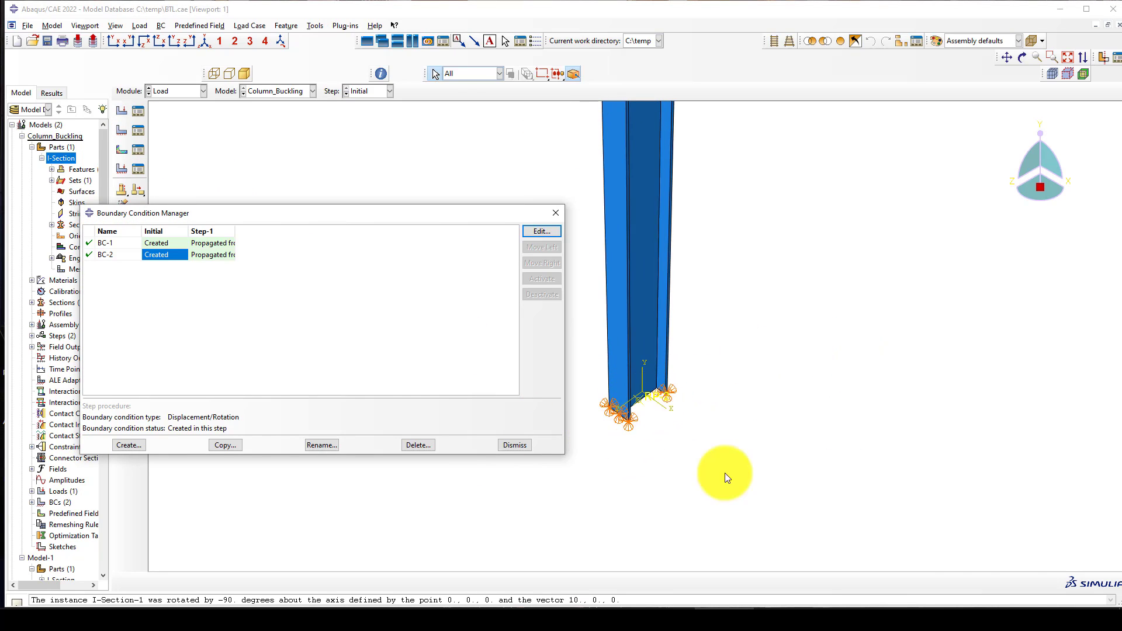
{"action": "left_click", "coordinate": [1038, 561]}
{"action": "scroll", "coordinate": [597, 381], "scroll_direction": "down", "scroll_amount": 2}
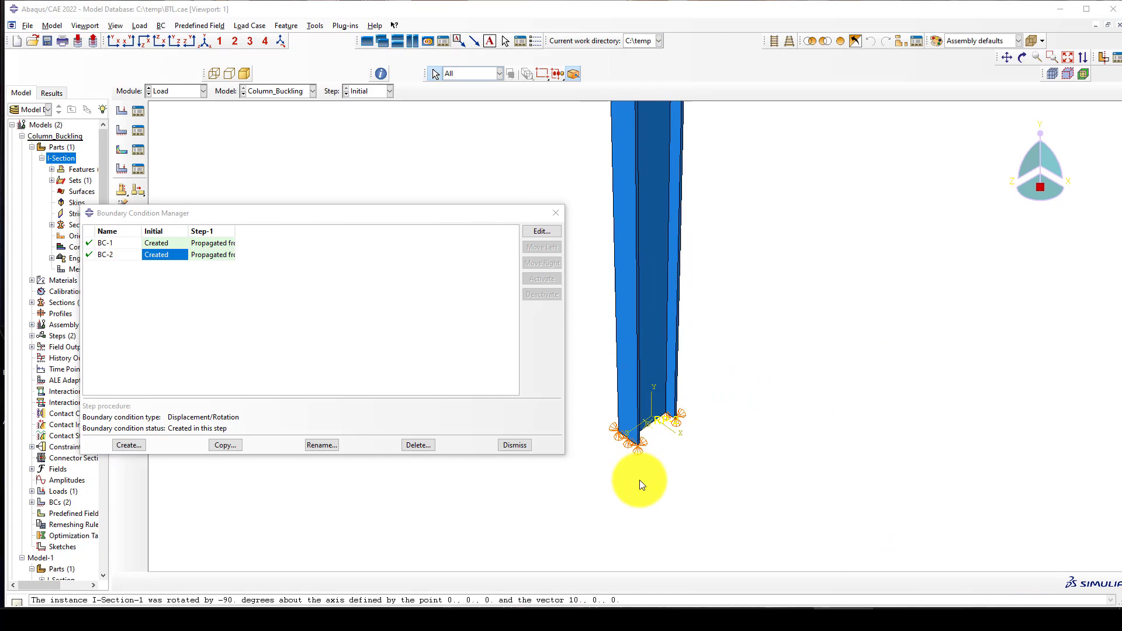
{"action": "scroll", "coordinate": [641, 437], "scroll_direction": "up", "scroll_amount": 2}
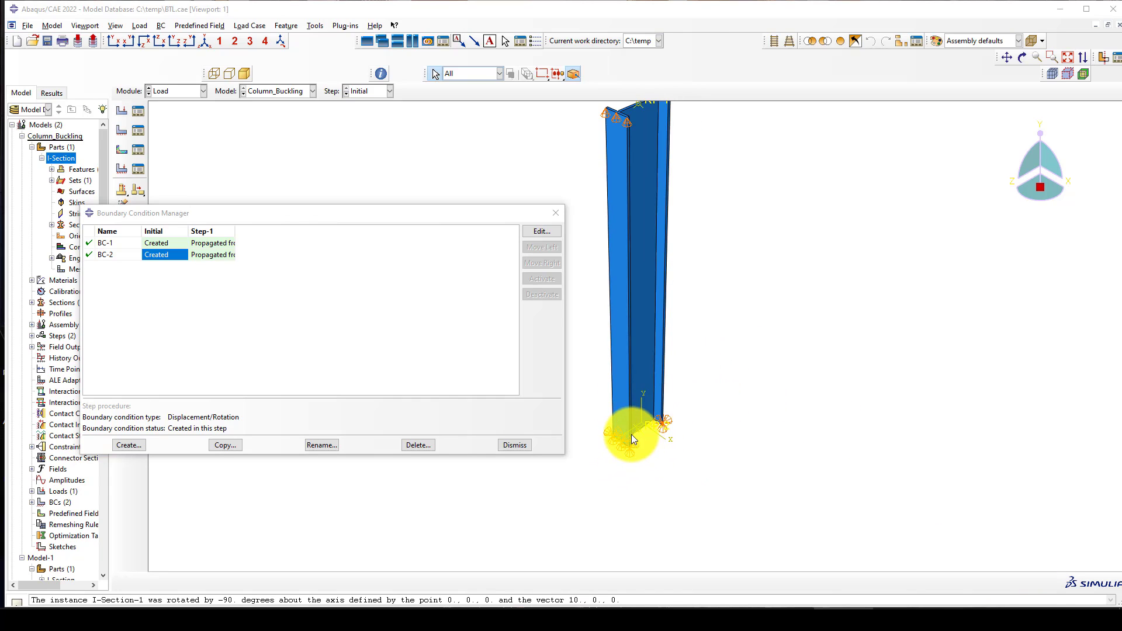
{"action": "scroll", "coordinate": [631, 439], "scroll_direction": "down", "scroll_amount": 3}
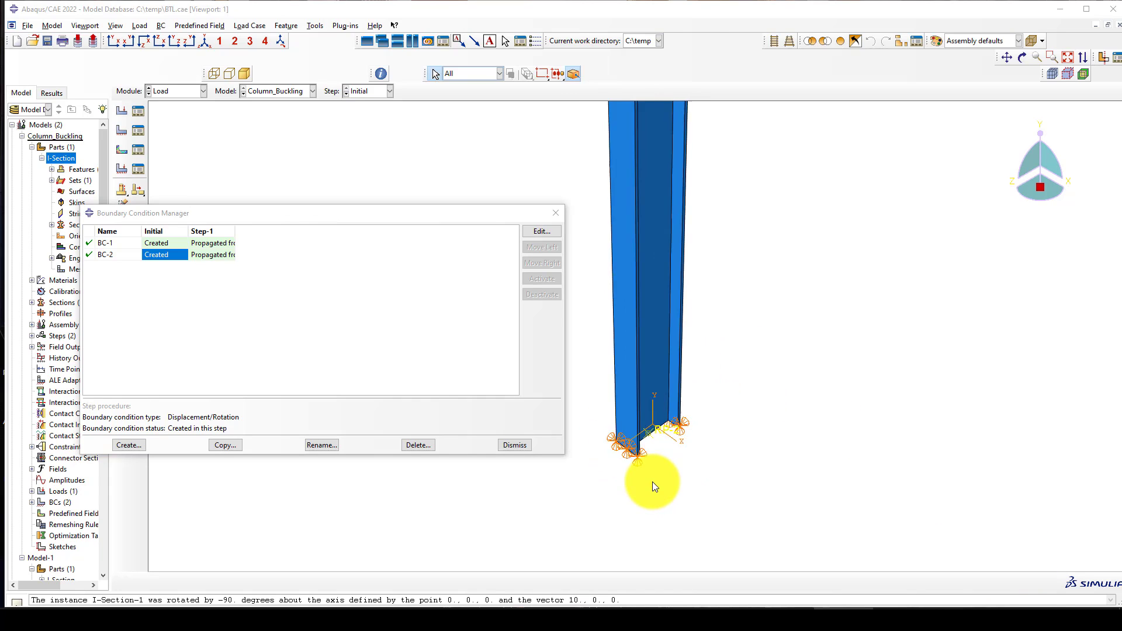
Step: Edit BC-2, reassigning its region to RP-2, and confirm
{"action": "left_click", "coordinate": [164, 255]}
{"action": "left_click", "coordinate": [549, 233]}
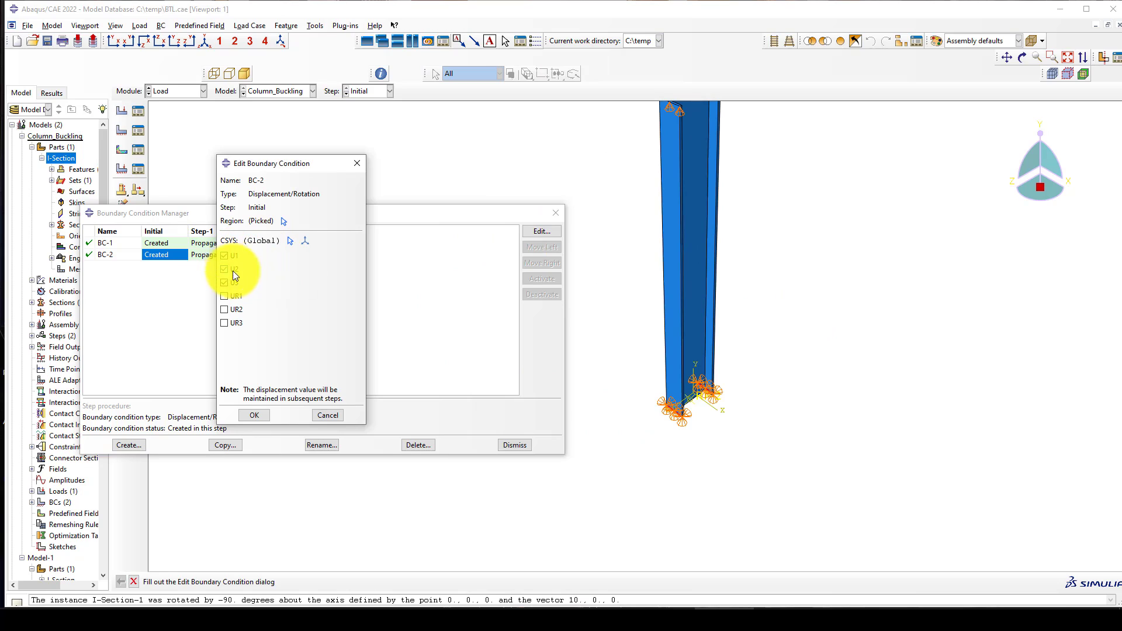
{"action": "left_click", "coordinate": [283, 221]}
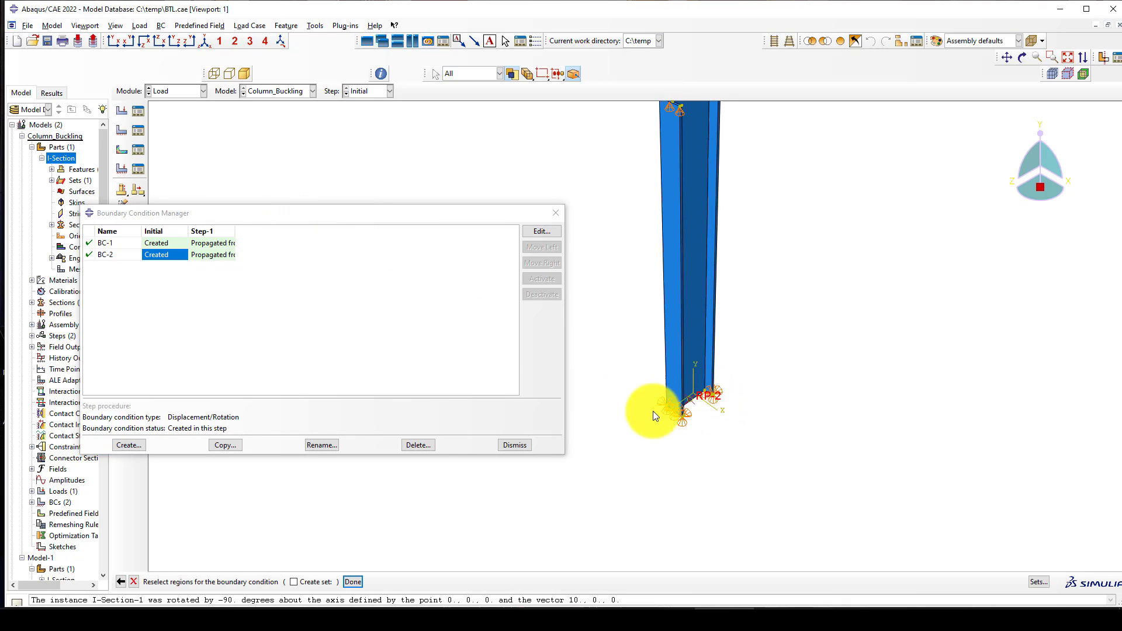
{"action": "left_click", "coordinate": [700, 401]}
{"action": "middle_click", "coordinate": [699, 401]}
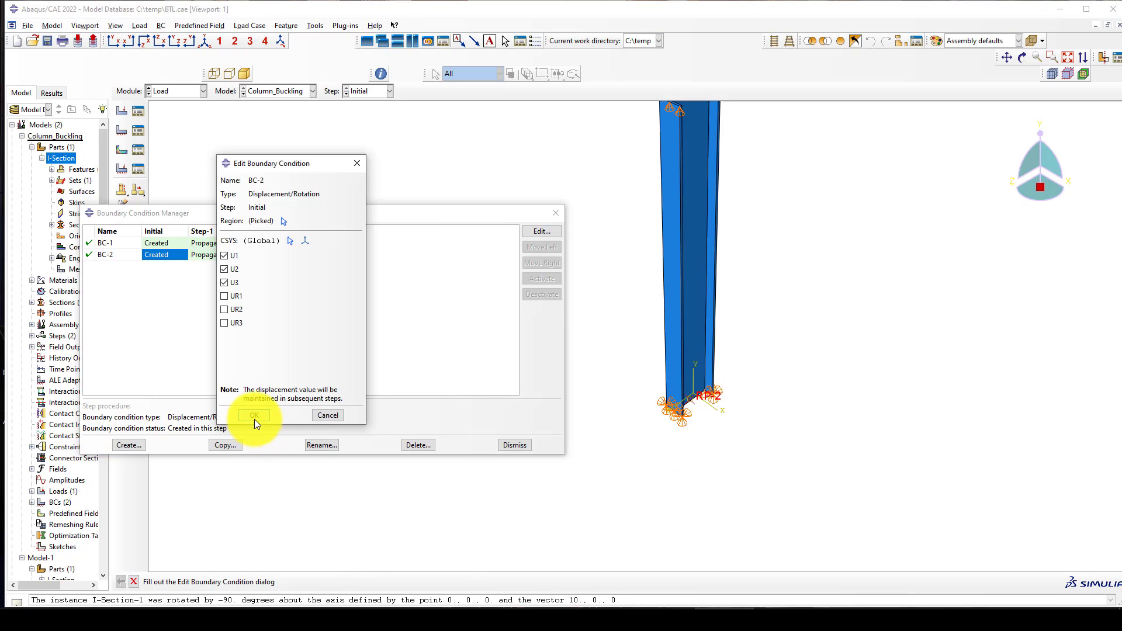
{"action": "left_click", "coordinate": [252, 416]}
{"action": "scroll", "coordinate": [645, 430], "scroll_direction": "down", "scroll_amount": 3}
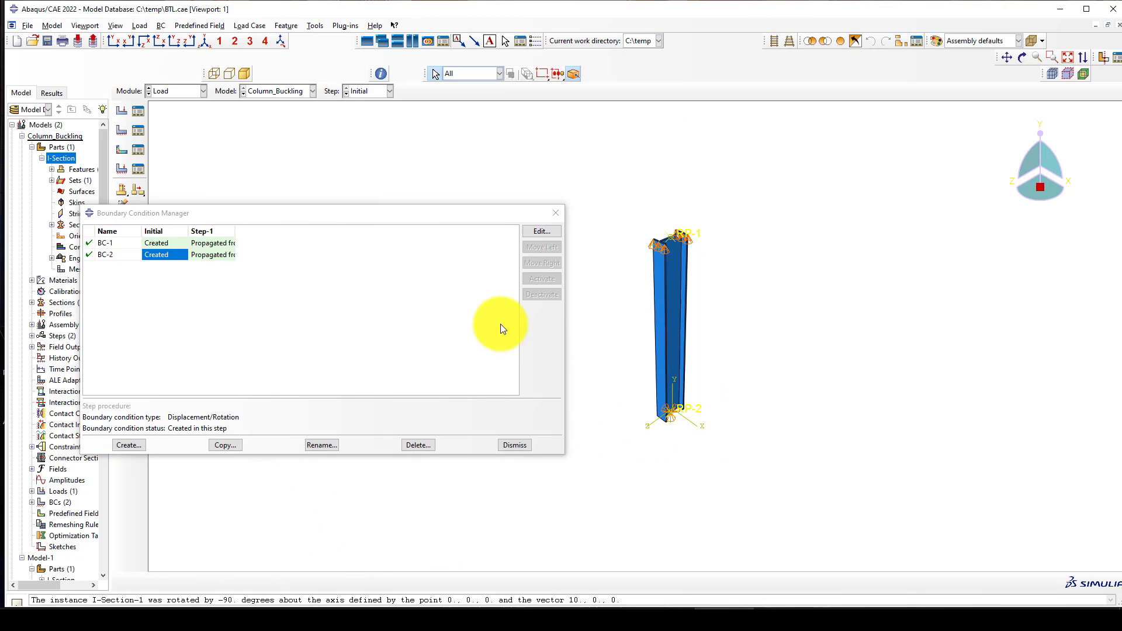
Step: Reopen BC-2, free U2, and reselect the column's top edges as its region
{"action": "left_click", "coordinate": [542, 232]}
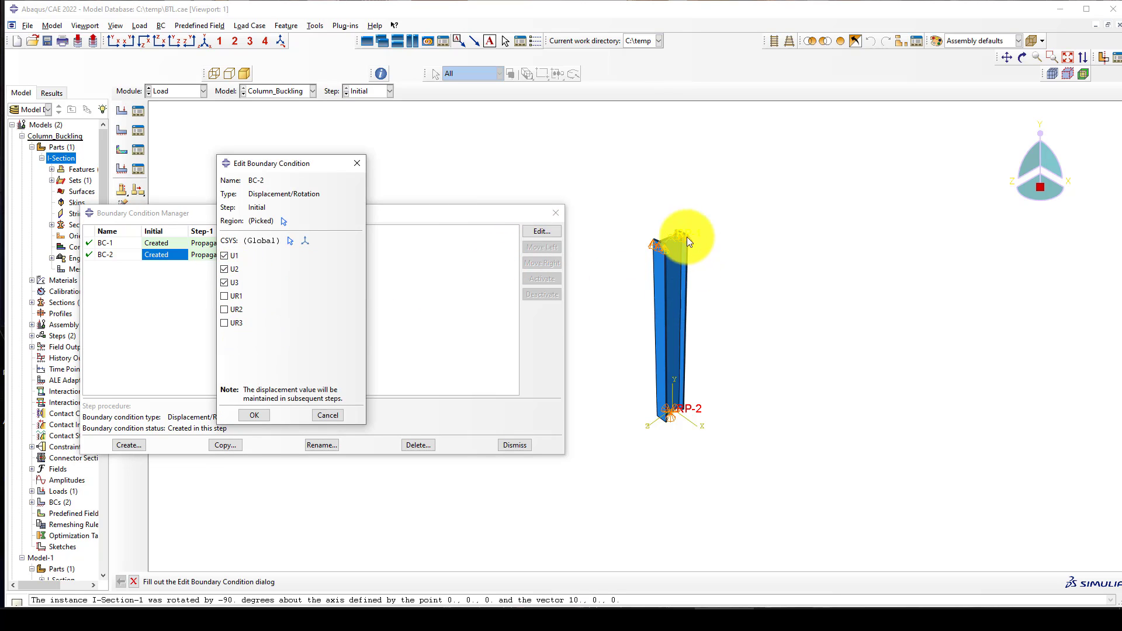
{"action": "scroll", "coordinate": [681, 234], "scroll_direction": "down", "scroll_amount": 4}
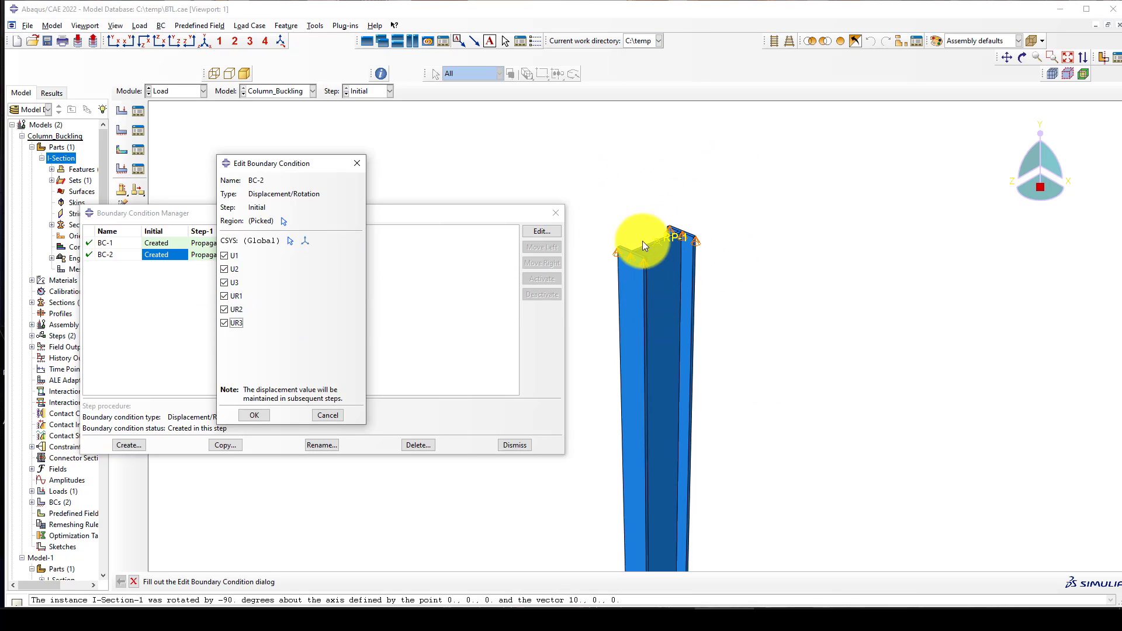
{"action": "scroll", "coordinate": [682, 309], "scroll_direction": "down", "scroll_amount": 2}
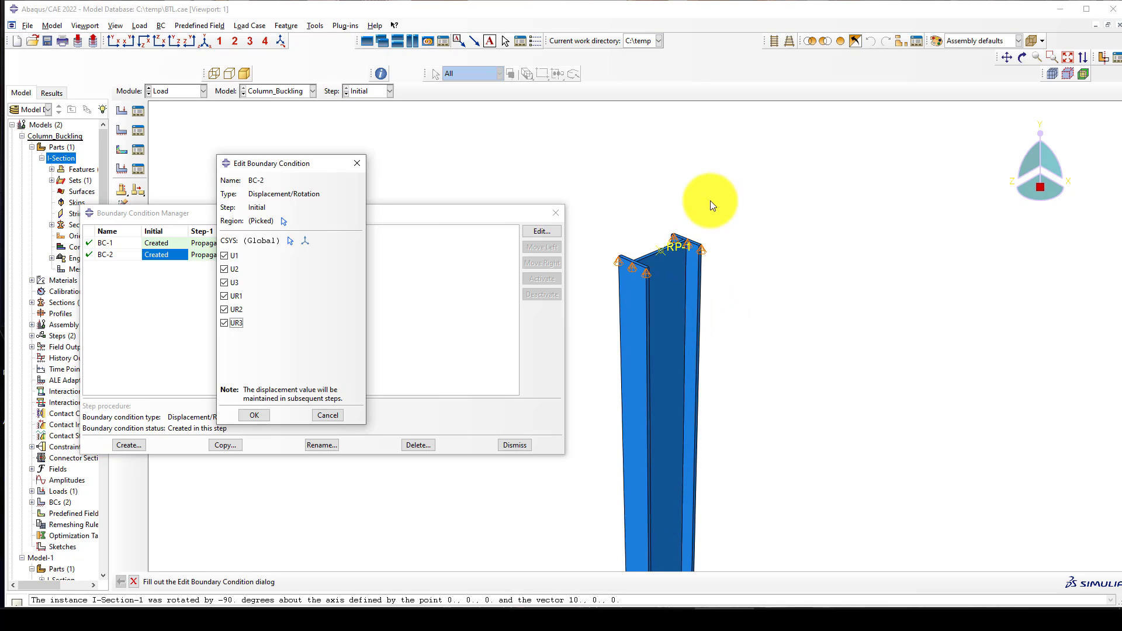
{"action": "left_click", "coordinate": [228, 269]}
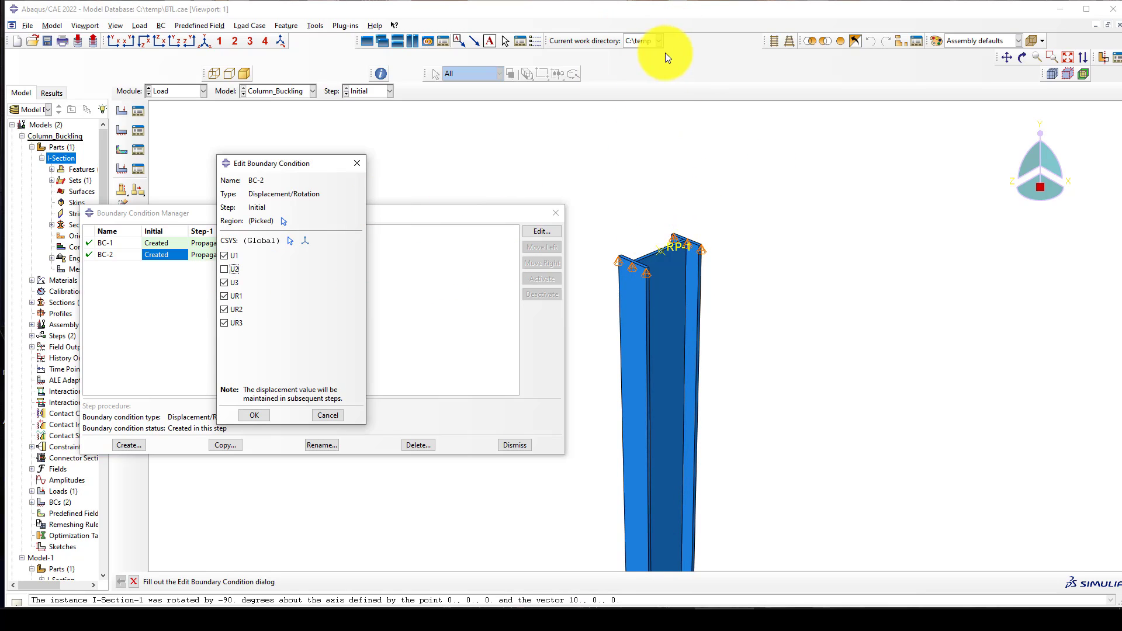
{"action": "scroll", "coordinate": [647, 118], "scroll_direction": "up", "scroll_amount": 2}
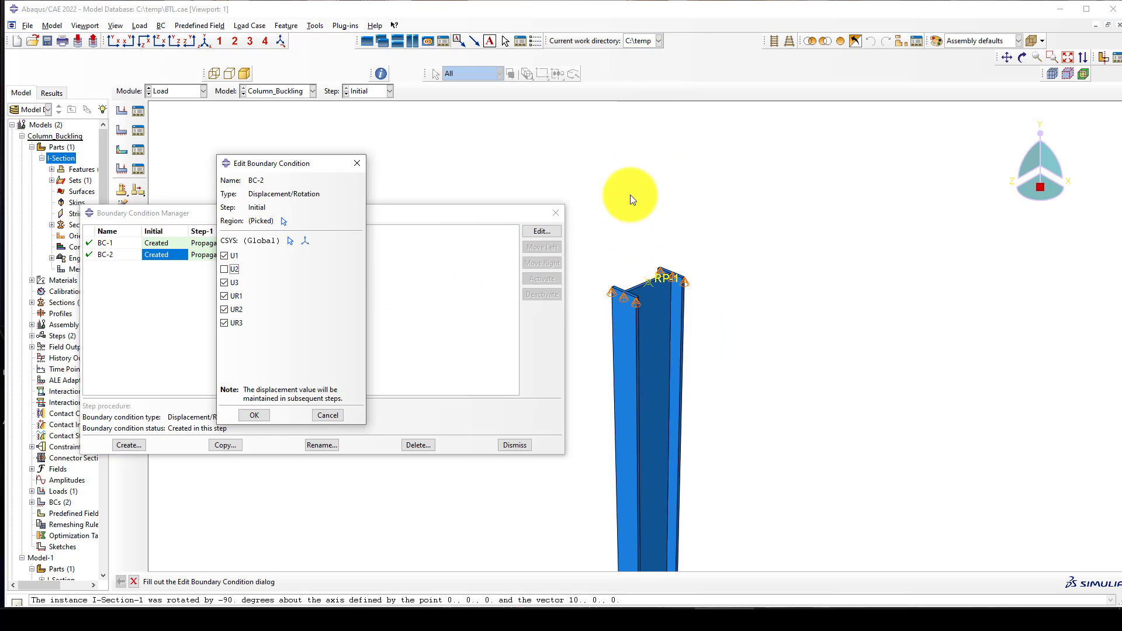
{"action": "left_click", "coordinate": [281, 221]}
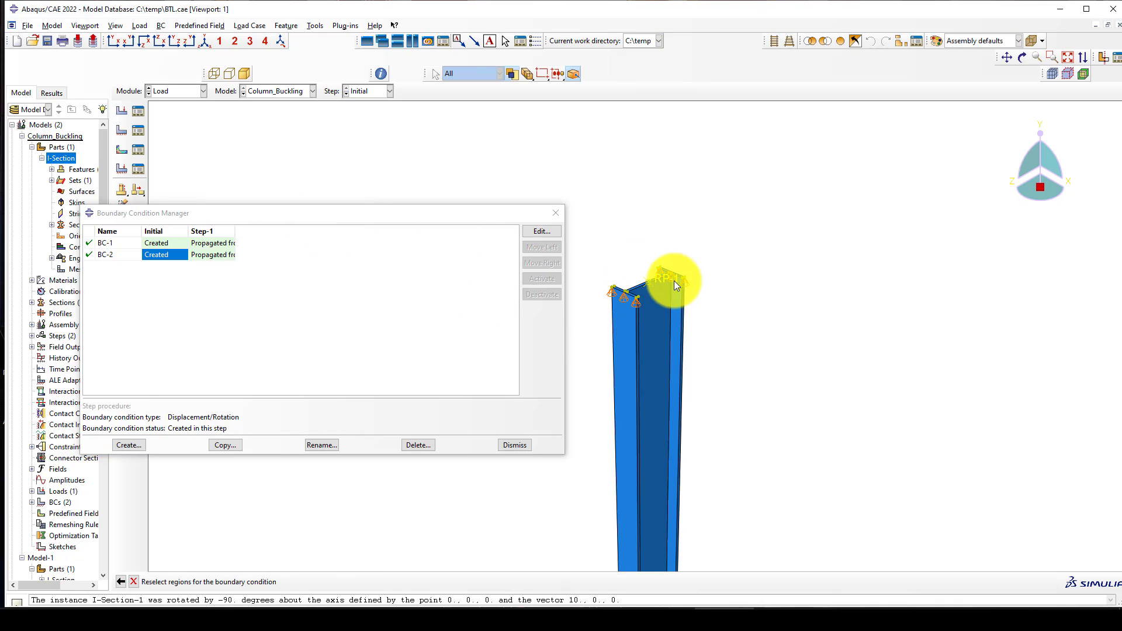
{"action": "left_click", "coordinate": [668, 272]}
{"action": "middle_click", "coordinate": [661, 206]}
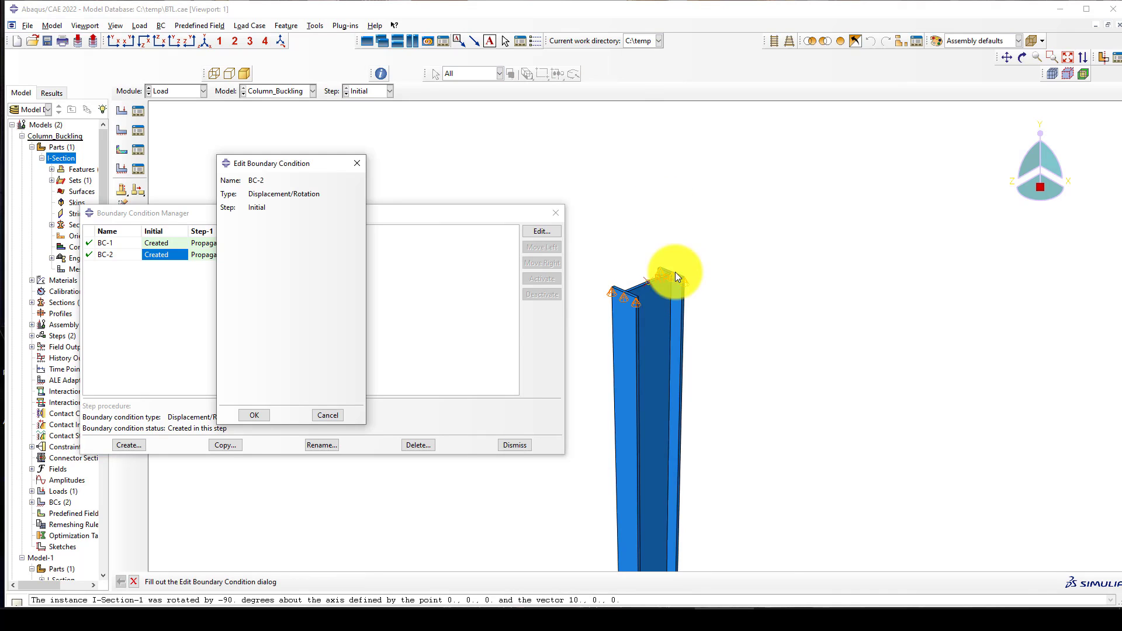
Step: Apply the revised BC-2 and review the BC-1 and BC-2 settings
{"action": "left_click", "coordinate": [261, 414]}
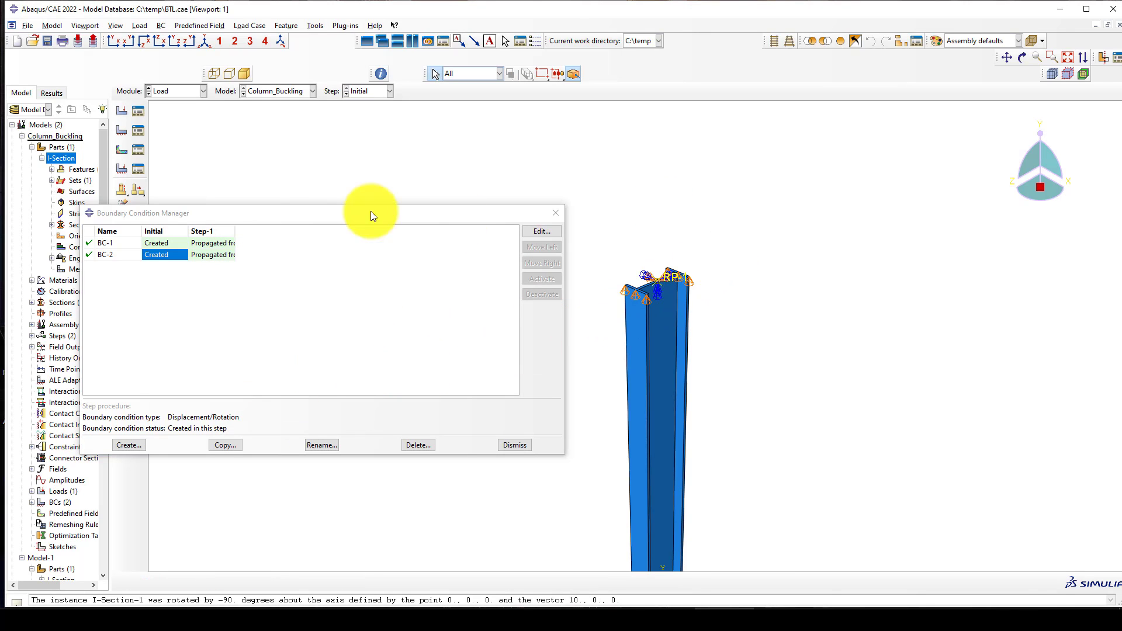
{"action": "left_click", "coordinate": [172, 243]}
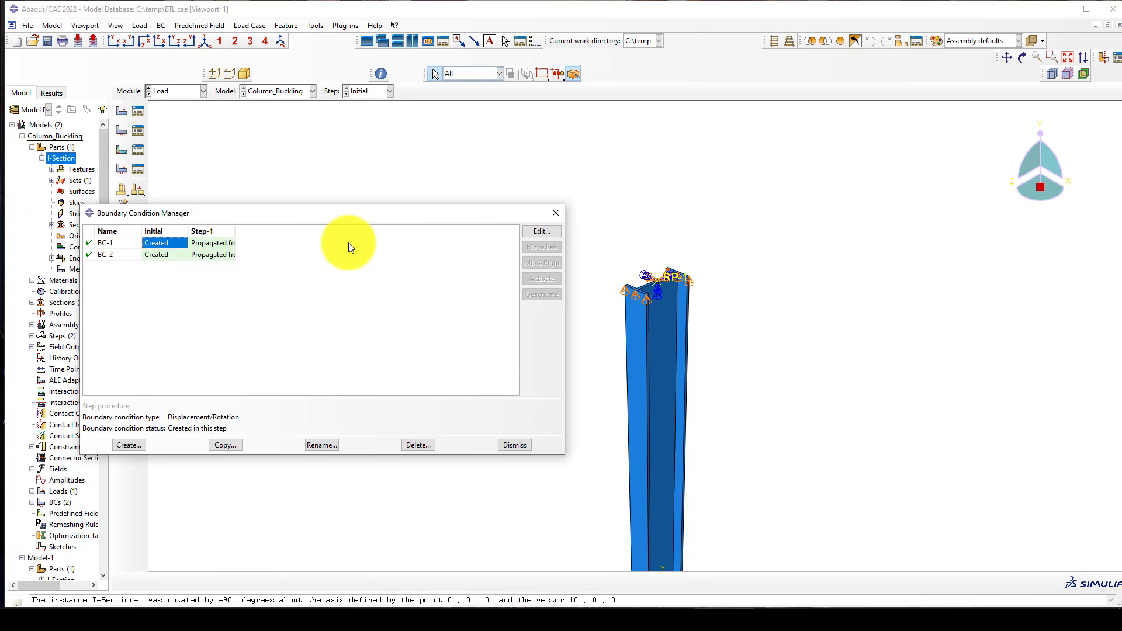
{"action": "left_click", "coordinate": [541, 232]}
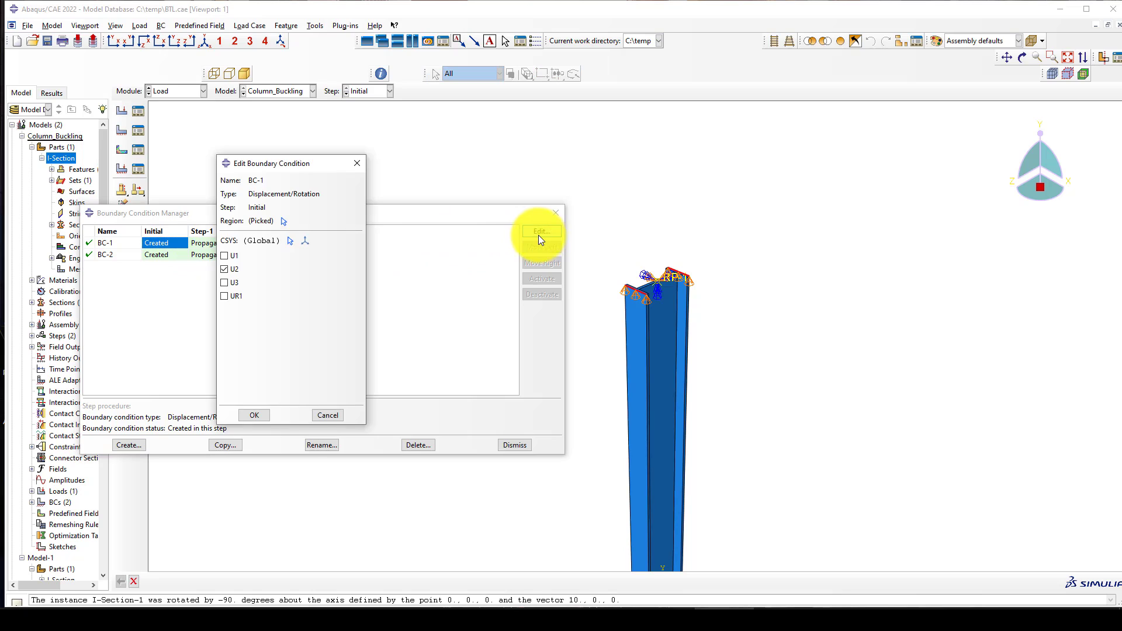
{"action": "left_click", "coordinate": [356, 164]}
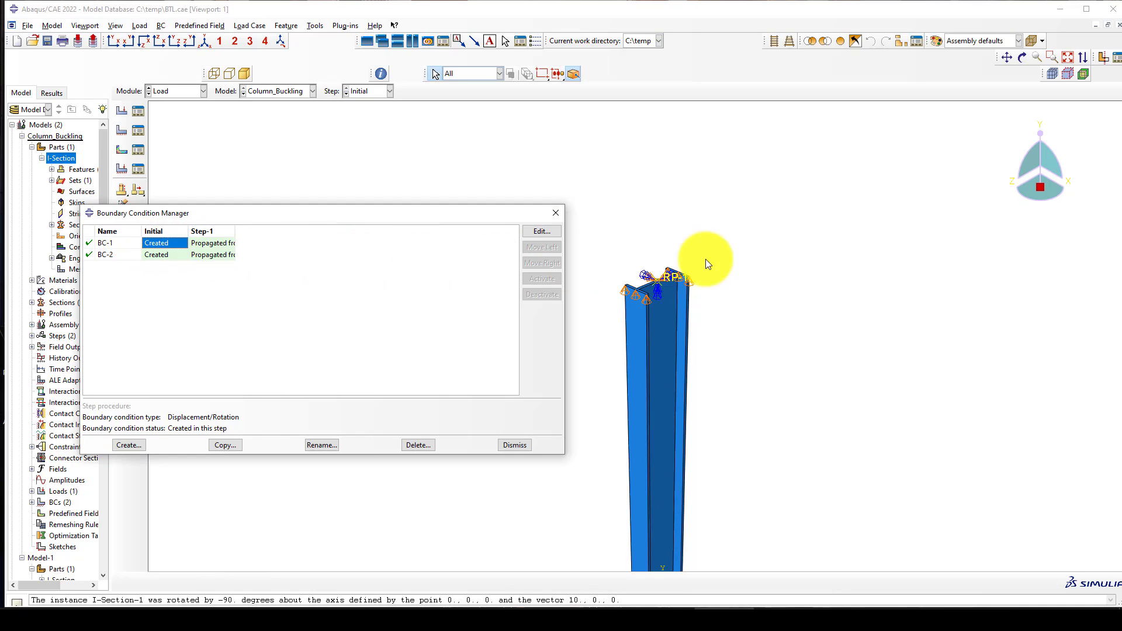
{"action": "scroll", "coordinate": [757, 245], "scroll_direction": "down", "scroll_amount": 2}
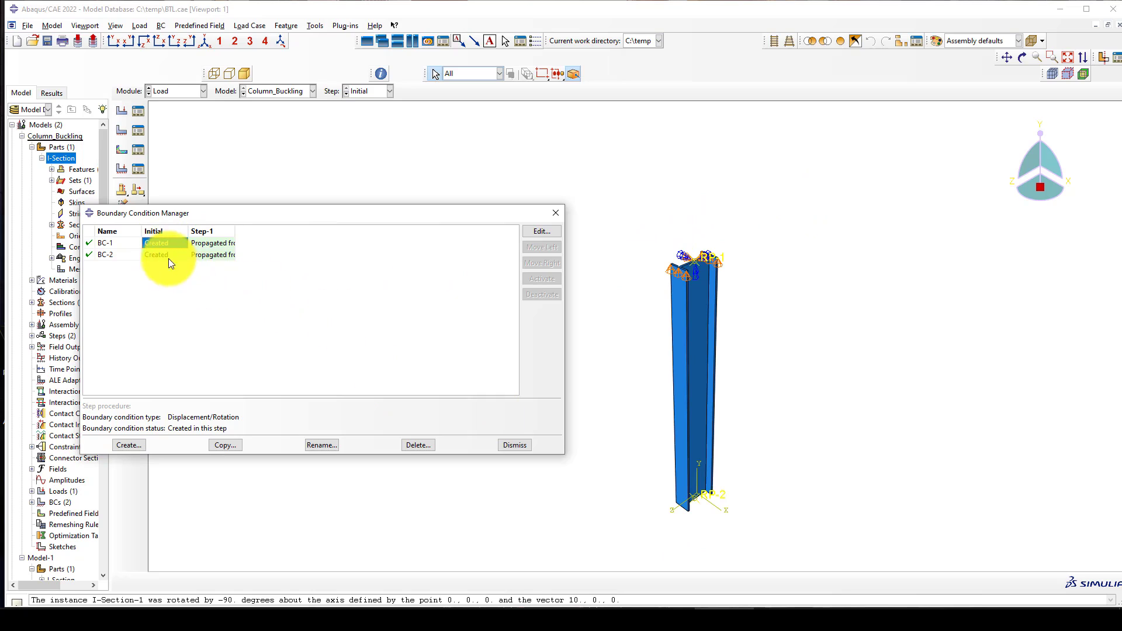
{"action": "left_click", "coordinate": [542, 232]}
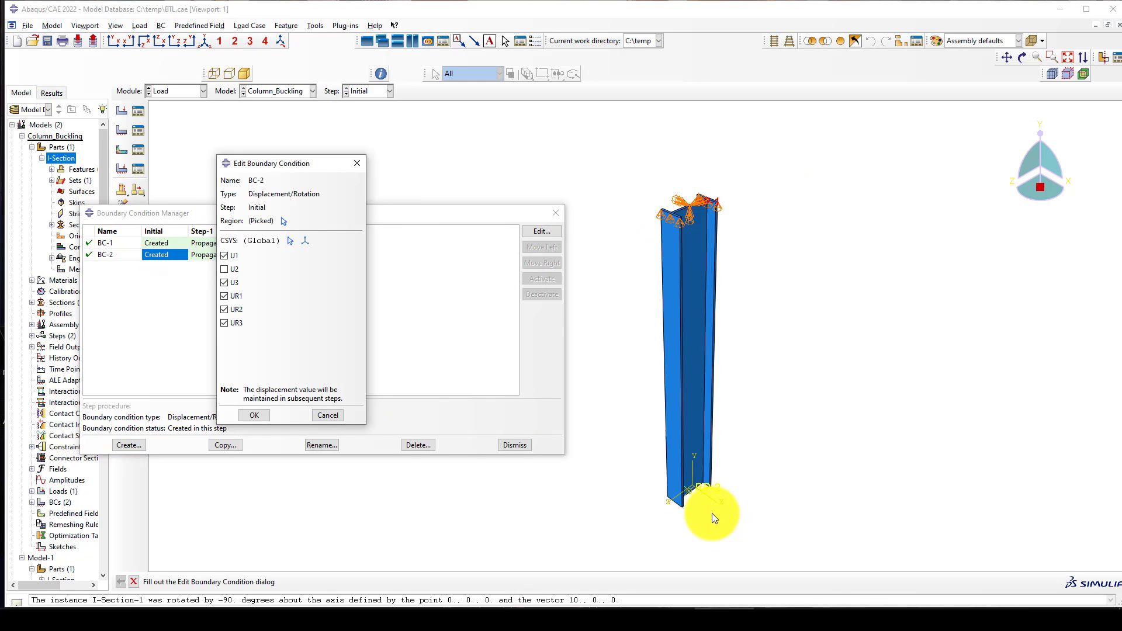
{"action": "left_click", "coordinate": [284, 222]}
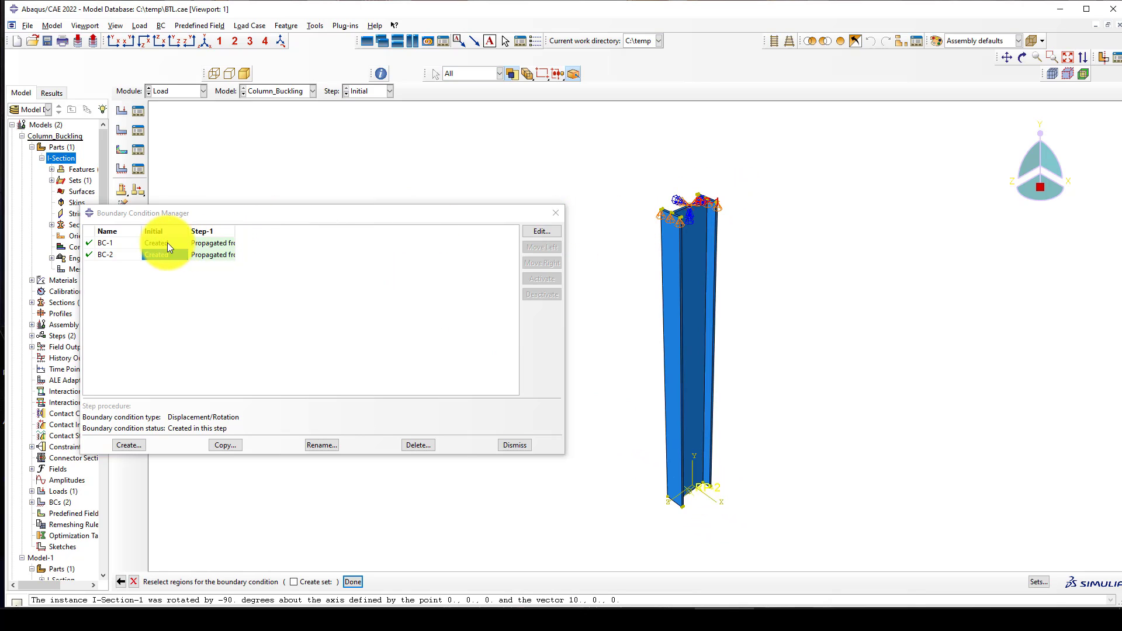
Step: Reassign BC-1's region to RP-2 at the column base, then close the manager
{"action": "left_click", "coordinate": [166, 243]}
{"action": "left_click", "coordinate": [543, 231]}
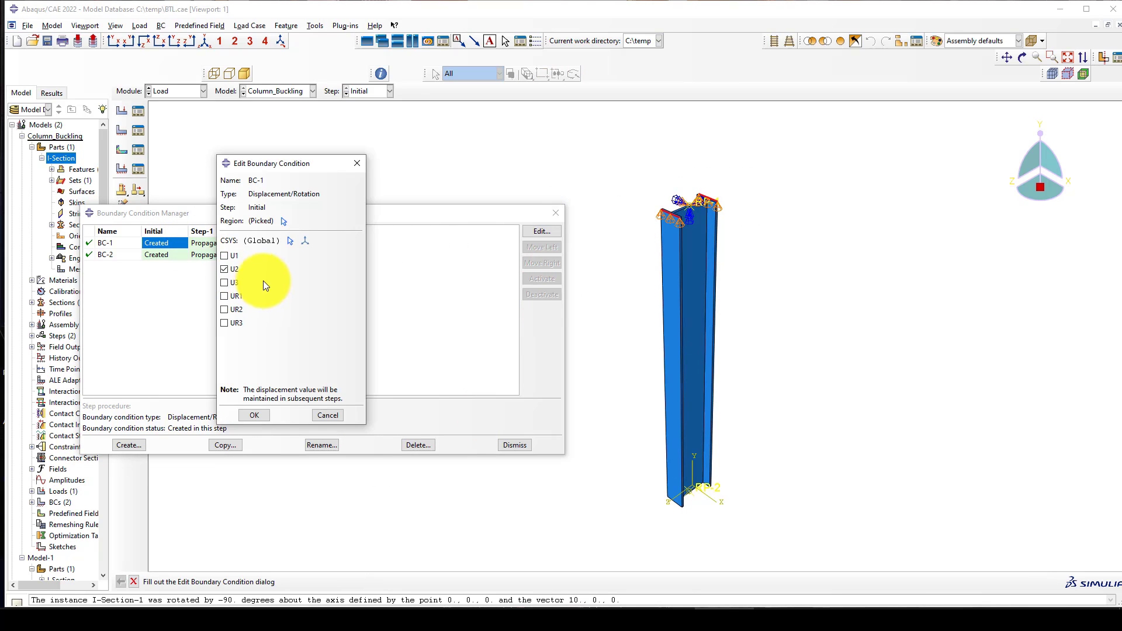
{"action": "left_click", "coordinate": [284, 222]}
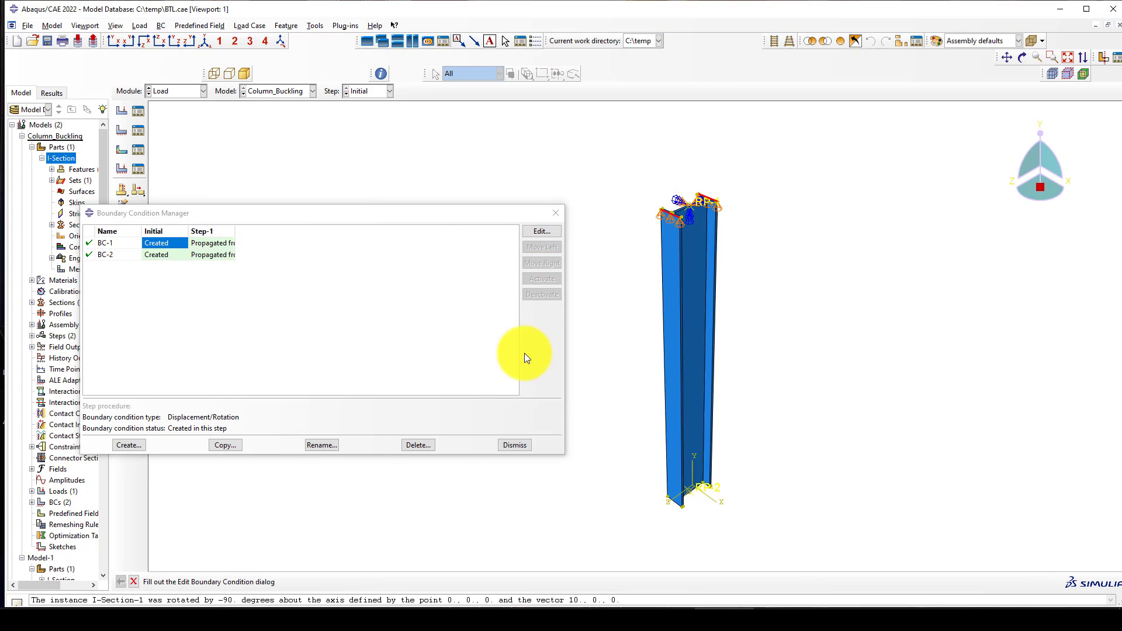
{"action": "left_click", "coordinate": [709, 490]}
{"action": "middle_click", "coordinate": [637, 505]}
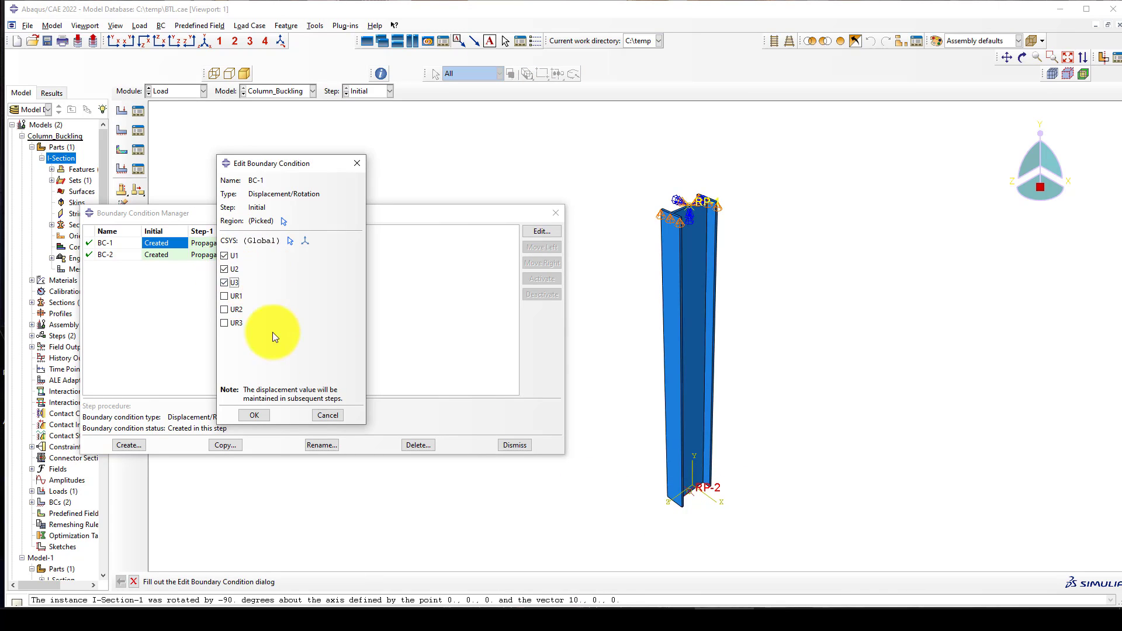
{"action": "left_click", "coordinate": [241, 417]}
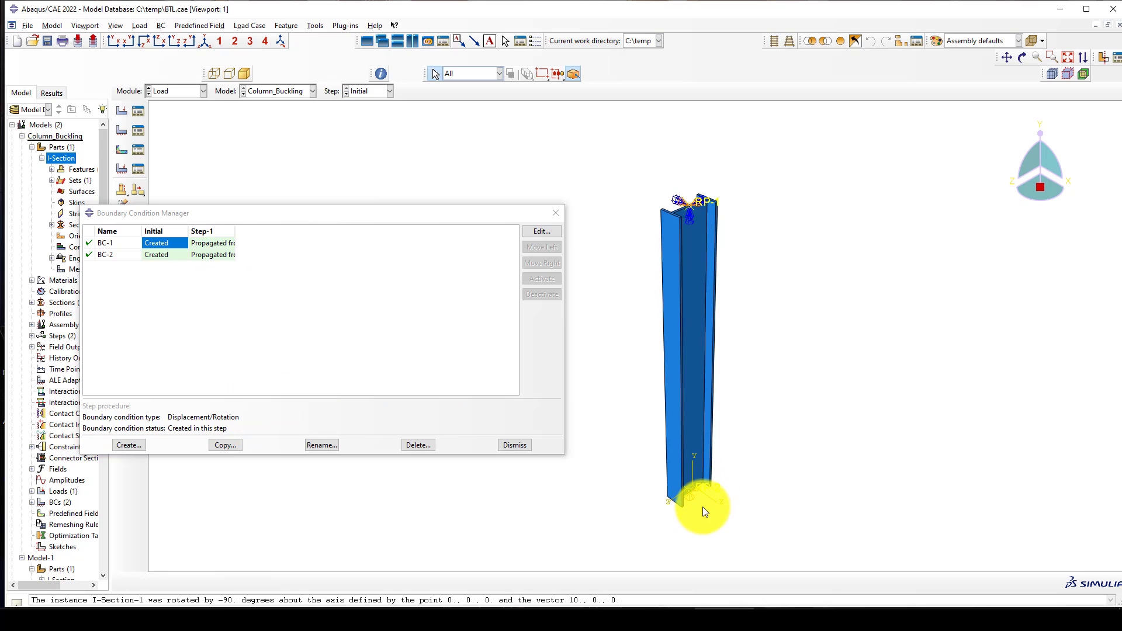
{"action": "left_click", "coordinate": [555, 213]}
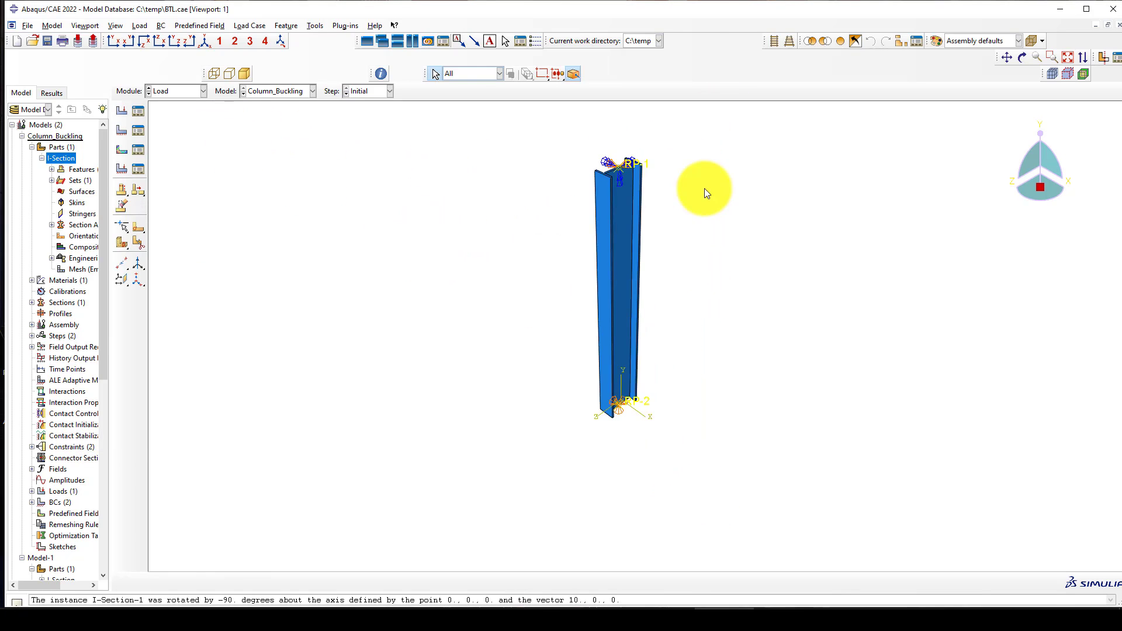
Step: Create concentrated force BL in Step-1 at the column's top point and begin entering CF2
{"action": "scroll", "coordinate": [704, 166], "scroll_direction": "up", "scroll_amount": 5}
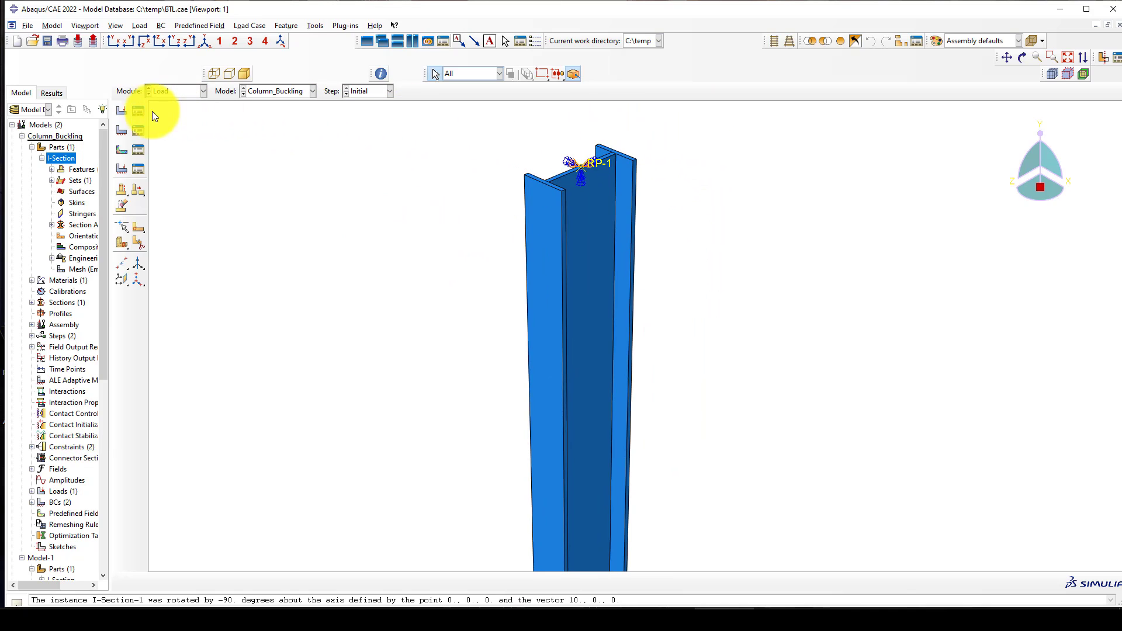
{"action": "left_click", "coordinate": [122, 110]}
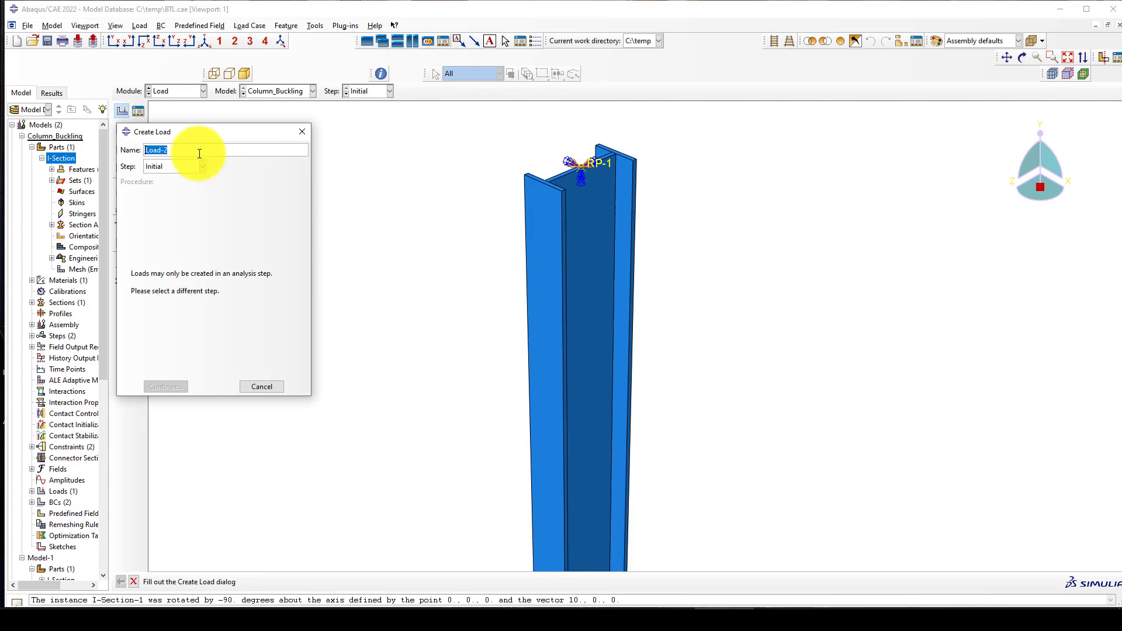
{"action": "left_click", "coordinate": [177, 167]}
{"action": "left_click", "coordinate": [168, 191]}
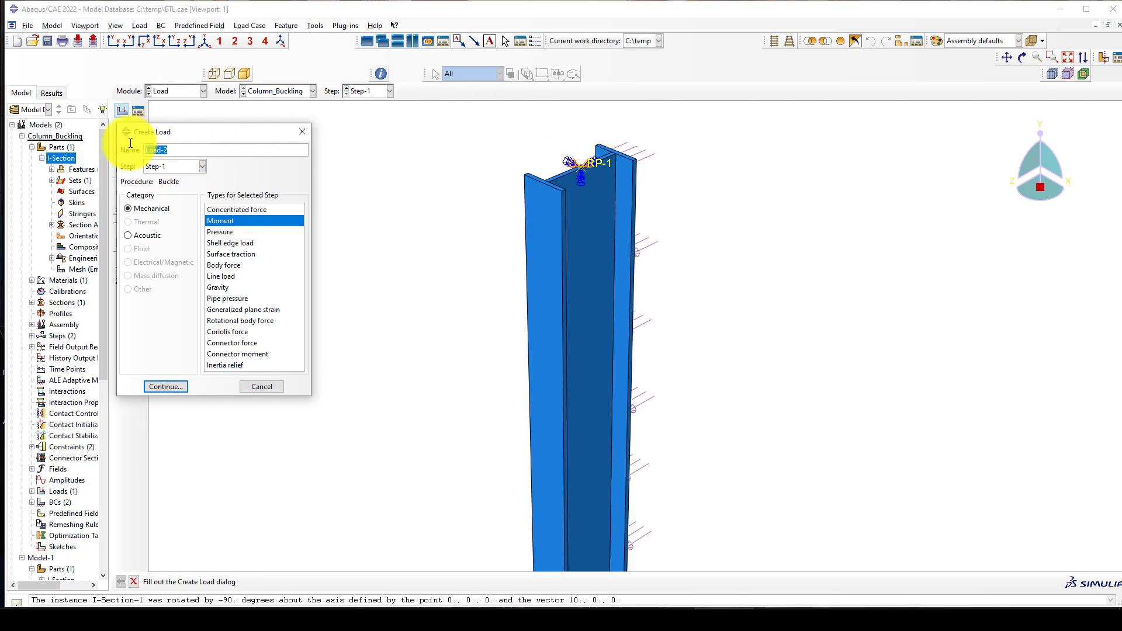
{"action": "type", "text": "BL"}
{"action": "left_click", "coordinate": [227, 208]}
{"action": "left_click", "coordinate": [164, 386]}
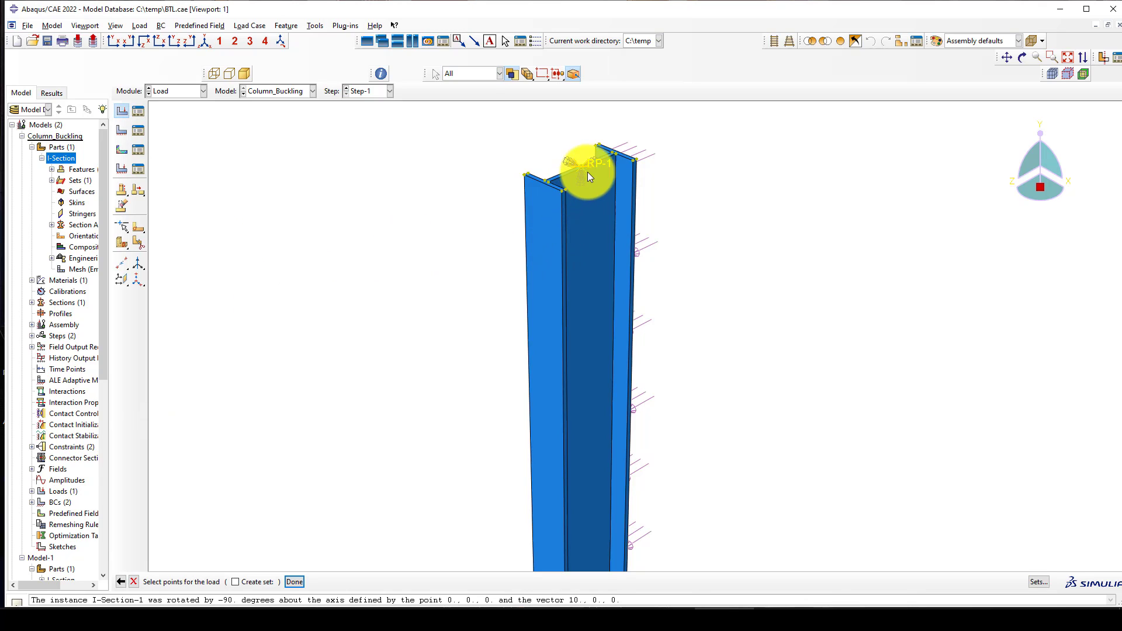
{"action": "middle_click", "coordinate": [438, 171]}
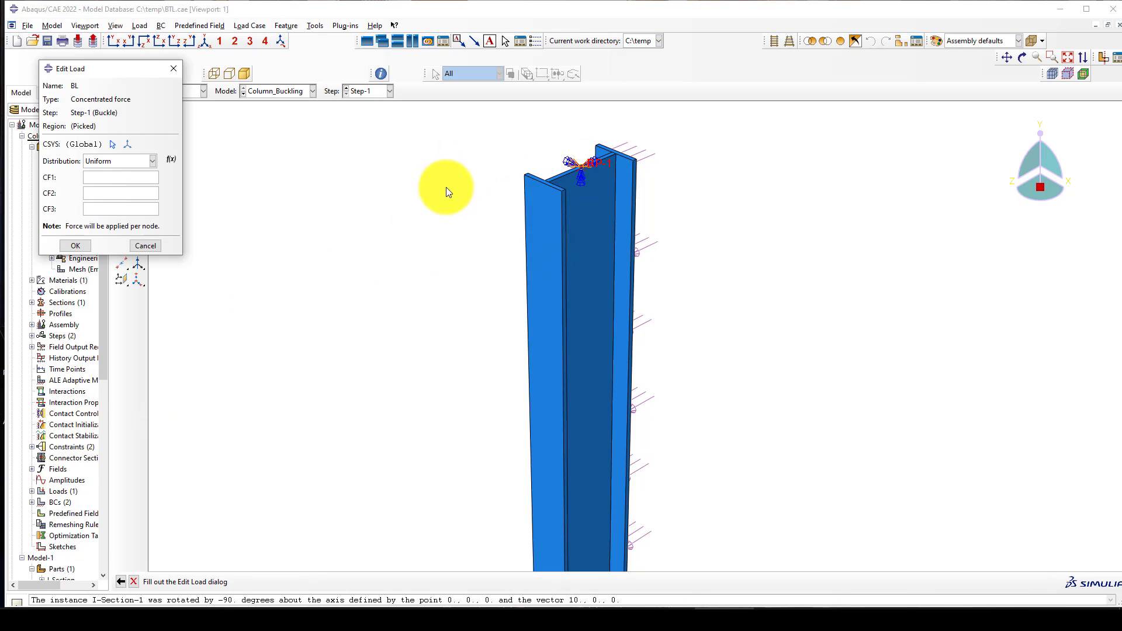
{"action": "scroll", "coordinate": [479, 191], "scroll_direction": "down", "scroll_amount": 2}
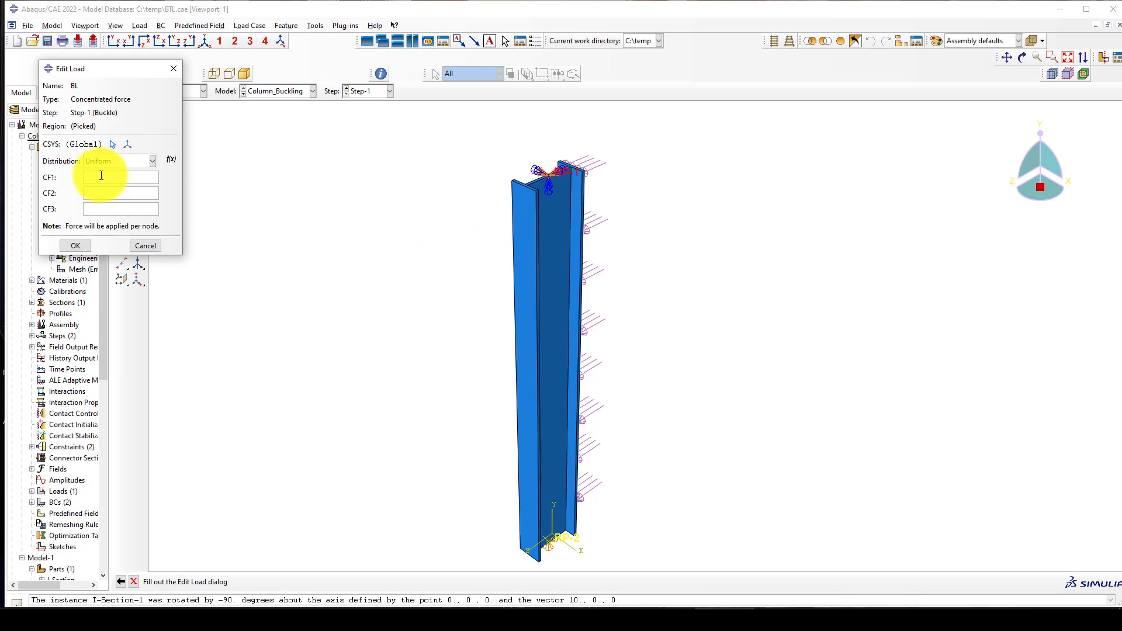
{"action": "left_click", "coordinate": [101, 193]}
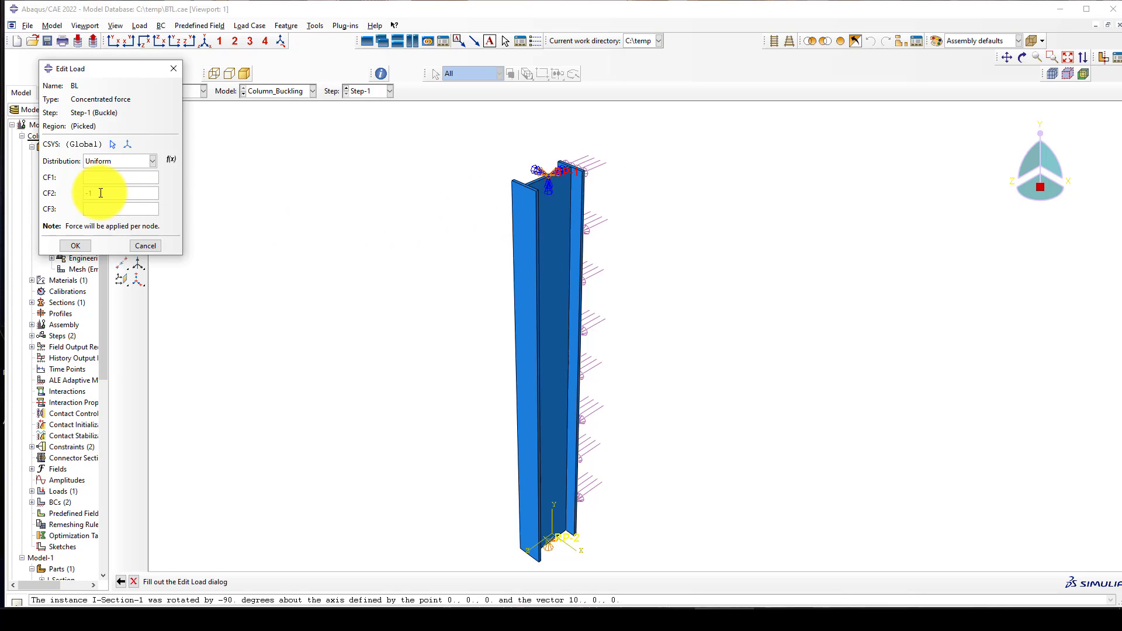
Step: Confirm load BL and delete Load-1 through the Load Manager
{"action": "left_click", "coordinate": [84, 248]}
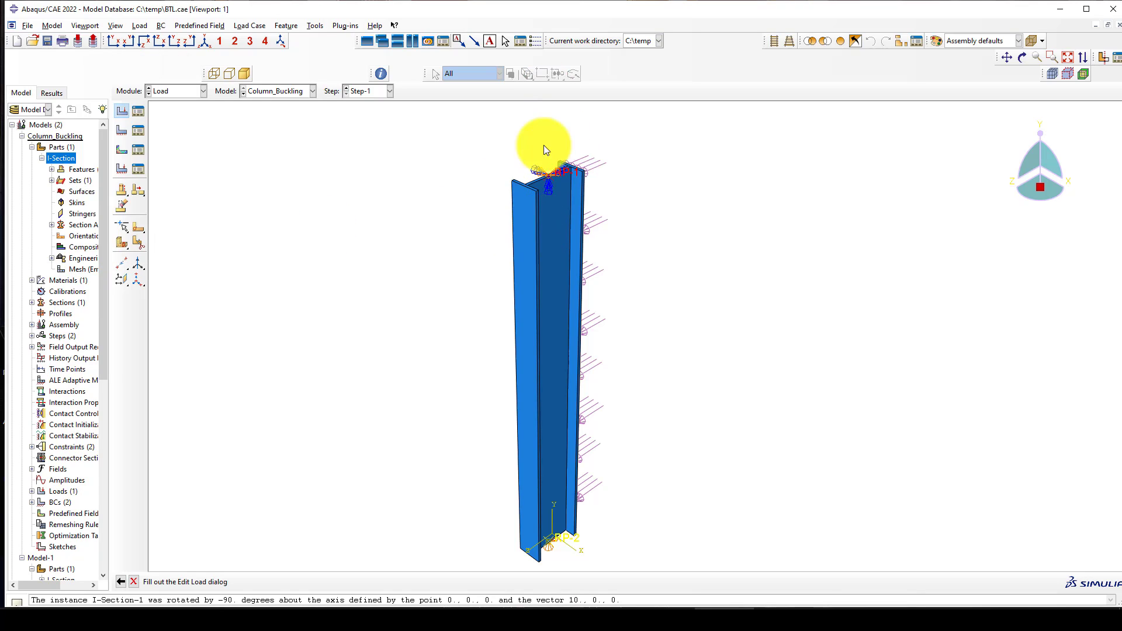
{"action": "left_click", "coordinate": [139, 116]}
{"action": "left_click", "coordinate": [137, 178]}
{"action": "left_click", "coordinate": [101, 191]}
{"action": "left_click", "coordinate": [380, 342]}
{"action": "left_click", "coordinate": [548, 322]}
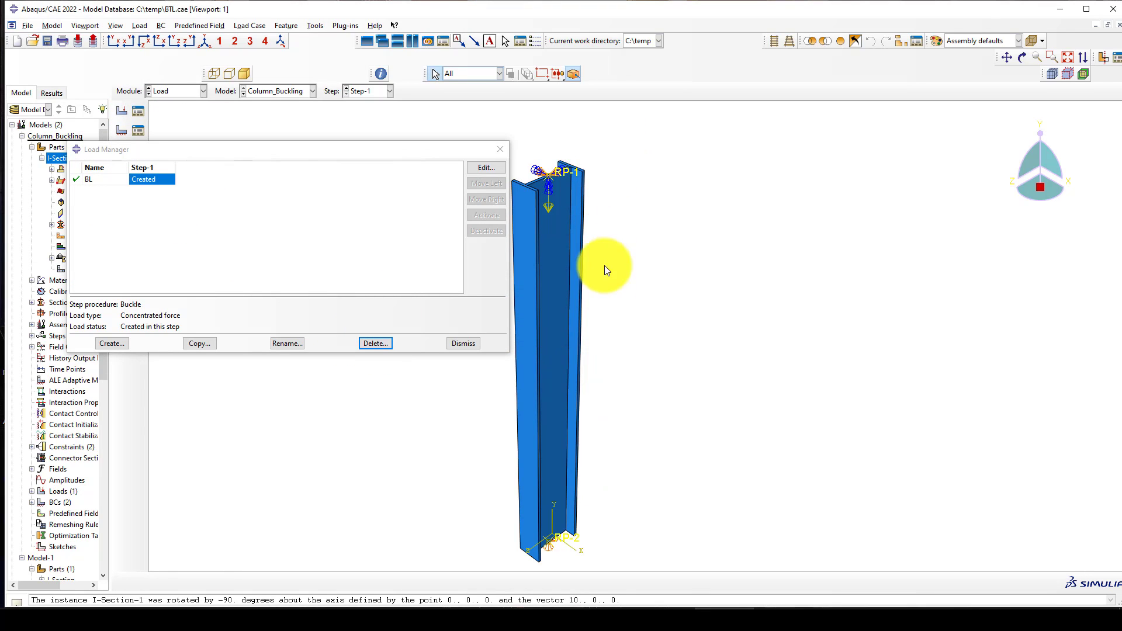
{"action": "left_click", "coordinate": [506, 151]}
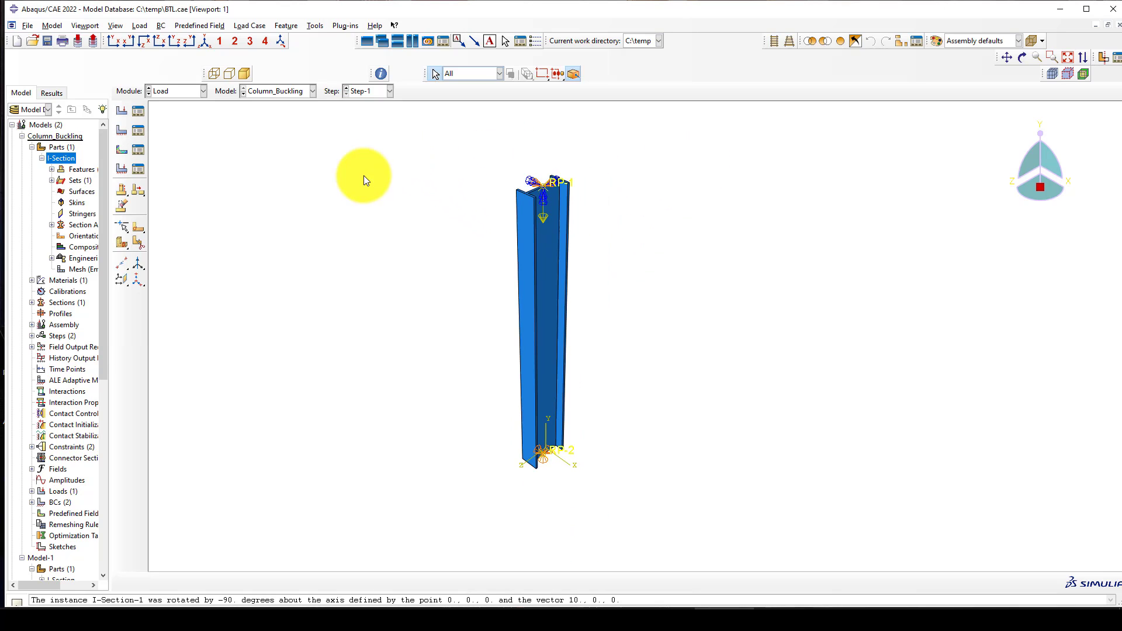
Step: Start creating a Moment load, then cancel it
{"action": "left_click", "coordinate": [137, 112]}
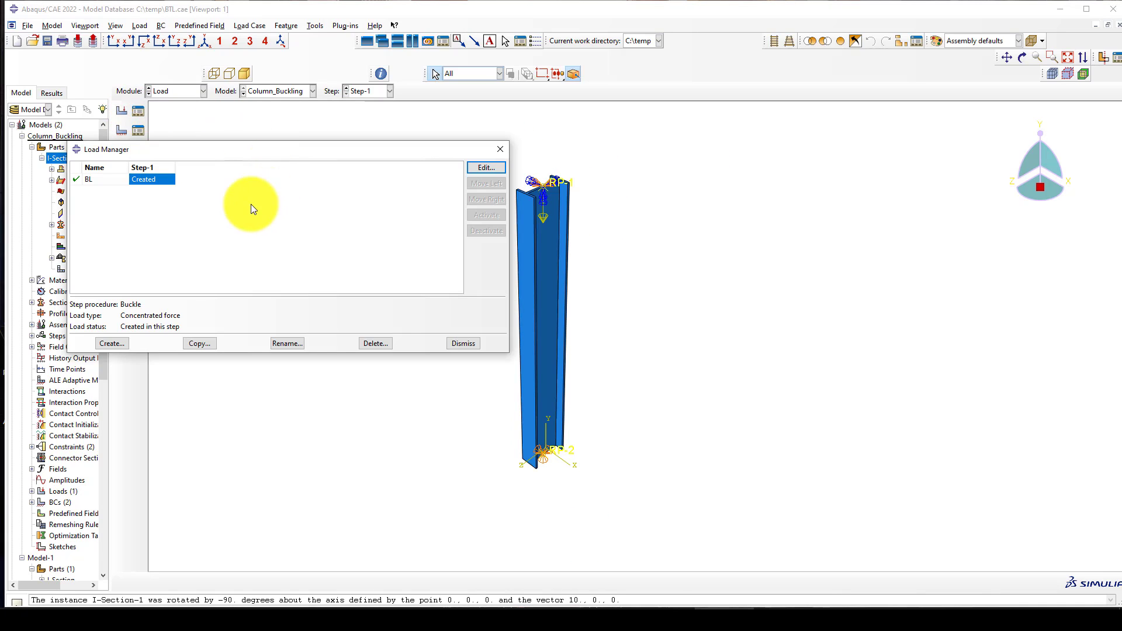
{"action": "left_click", "coordinate": [113, 344]}
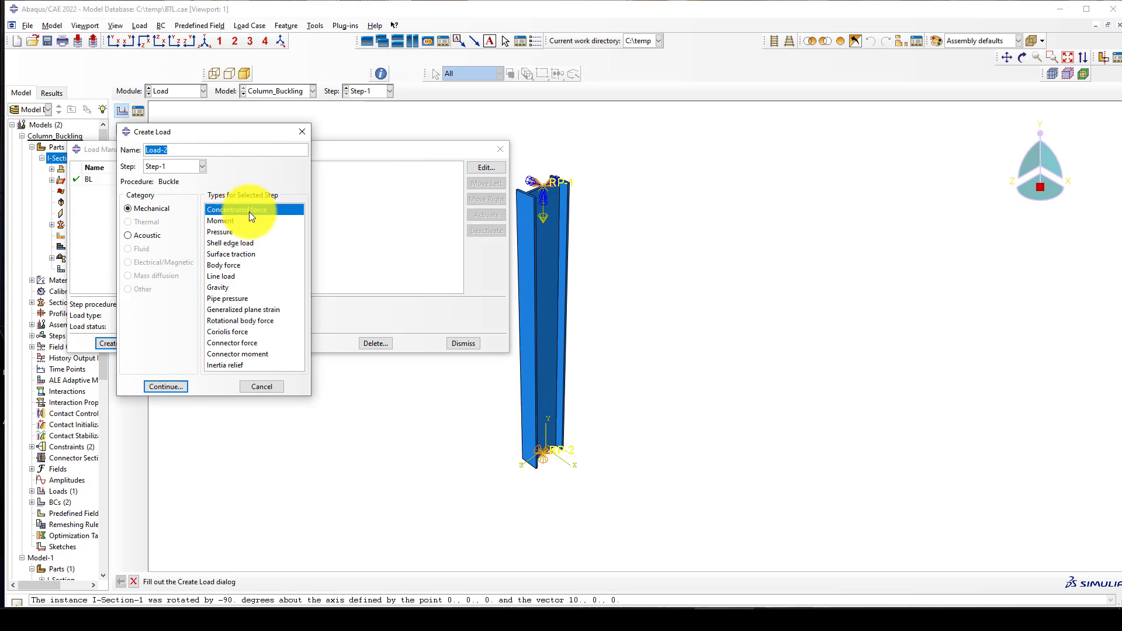
{"action": "left_click", "coordinate": [223, 222]}
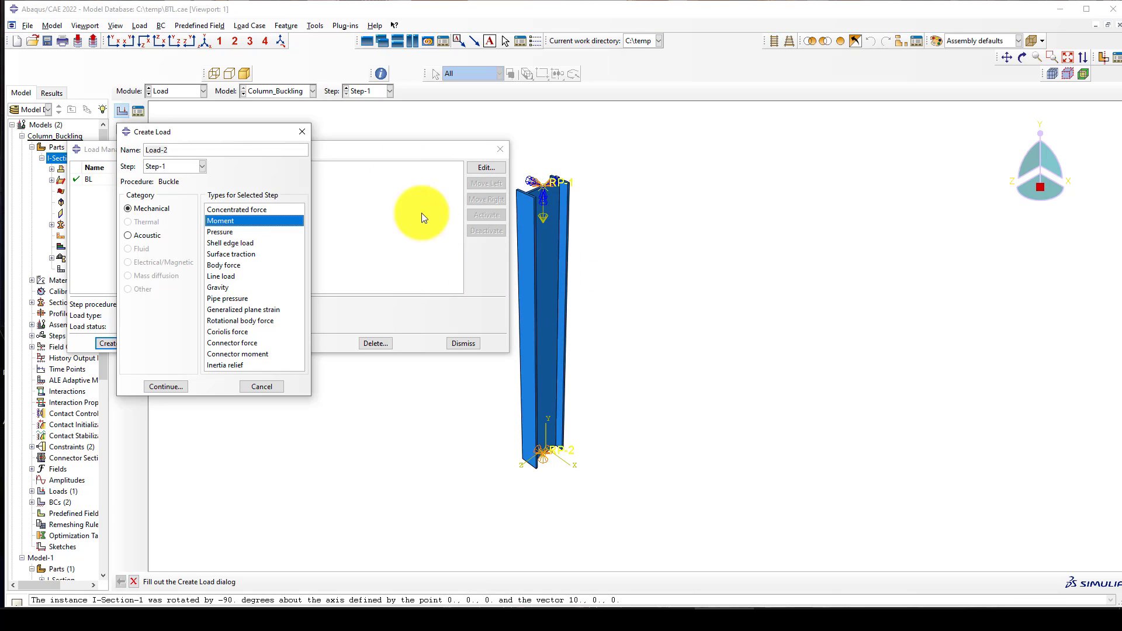
{"action": "left_click", "coordinate": [307, 132]}
{"action": "left_click", "coordinate": [498, 150]}
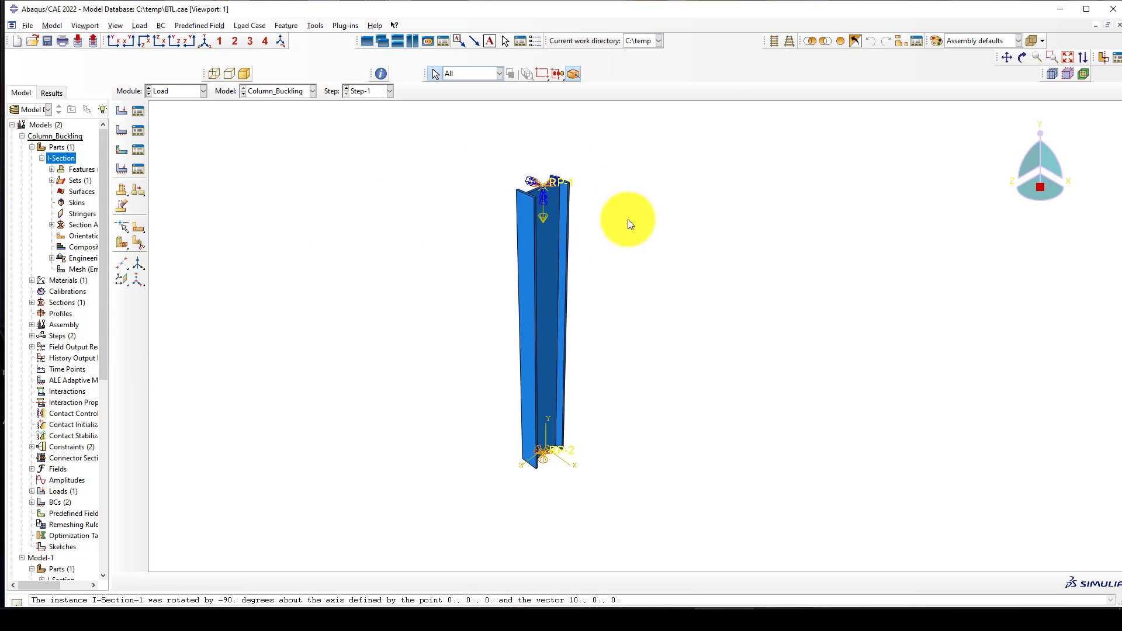
{"action": "middle_click_drag", "start_coordinate": [645, 237], "coordinate": [411, 176], "text": "ctrl+alt"}
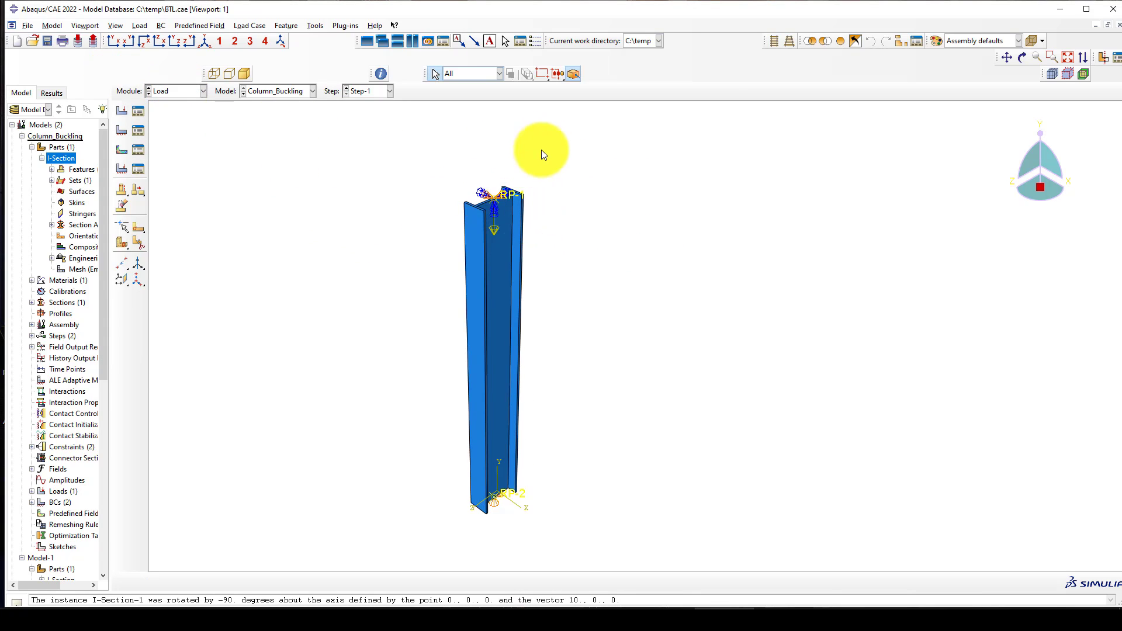
{"action": "scroll", "coordinate": [542, 204], "scroll_direction": "up", "scroll_amount": 3}
{"action": "scroll", "coordinate": [444, 213], "scroll_direction": "down", "scroll_amount": 2}
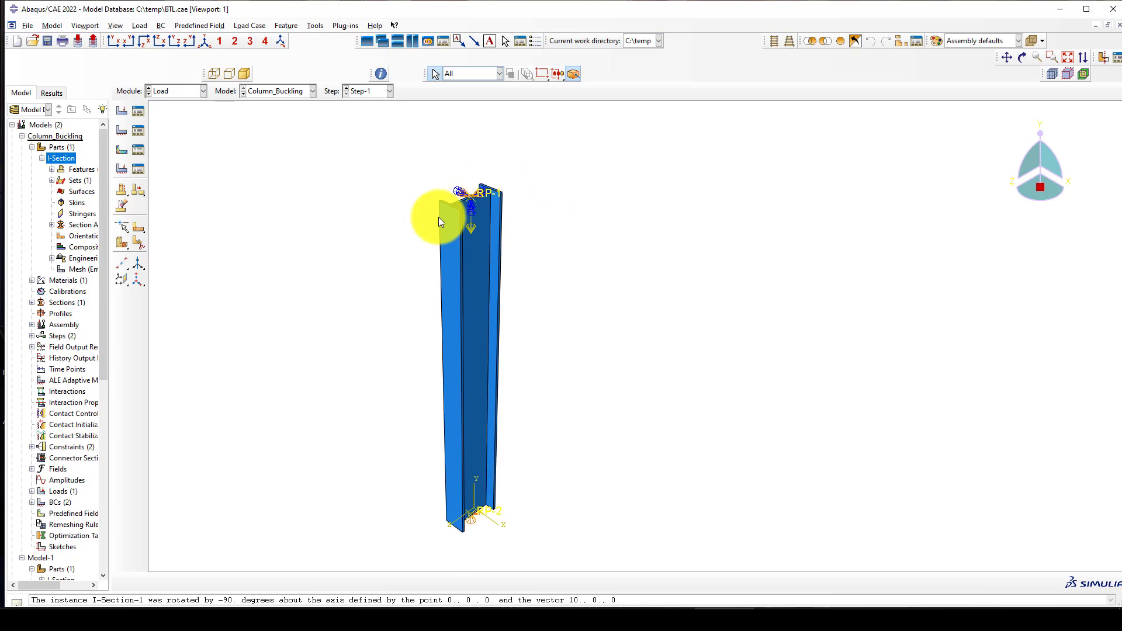
{"action": "scroll", "coordinate": [471, 205], "scroll_direction": "up", "scroll_amount": 2}
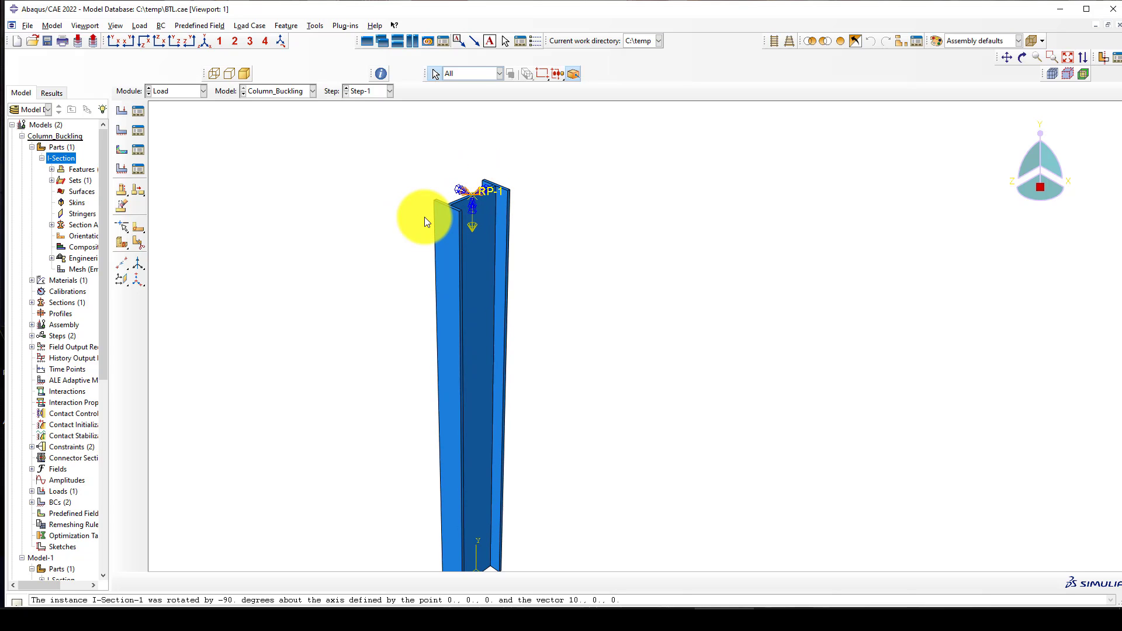
{"action": "scroll", "coordinate": [467, 213], "scroll_direction": "down", "scroll_amount": 1}
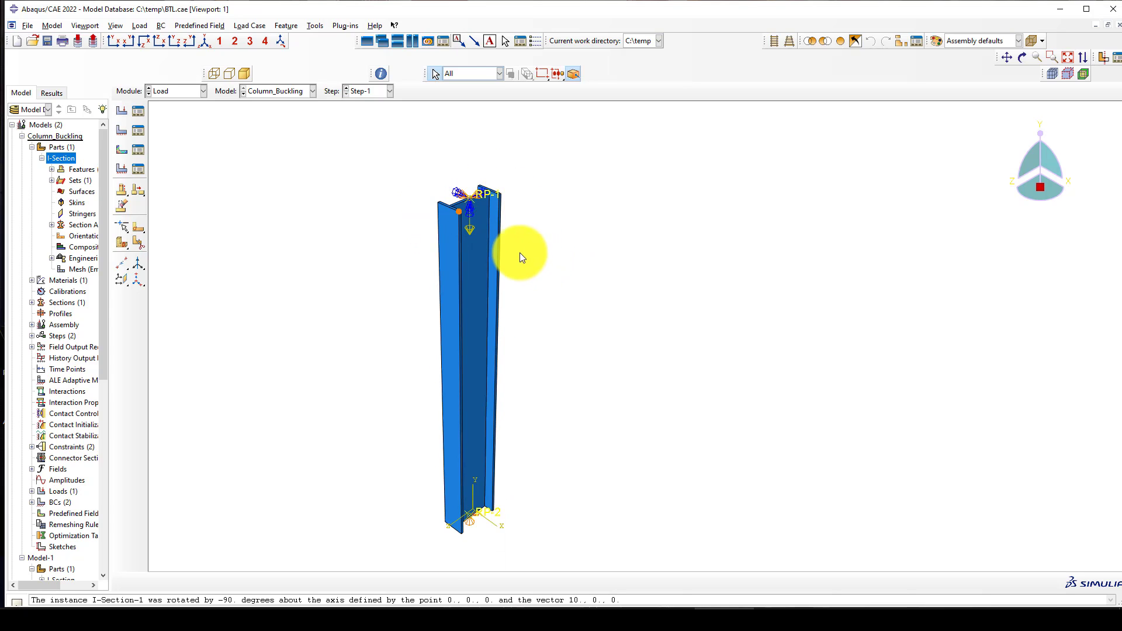
{"action": "scroll", "coordinate": [478, 214], "scroll_direction": "up", "scroll_amount": 1}
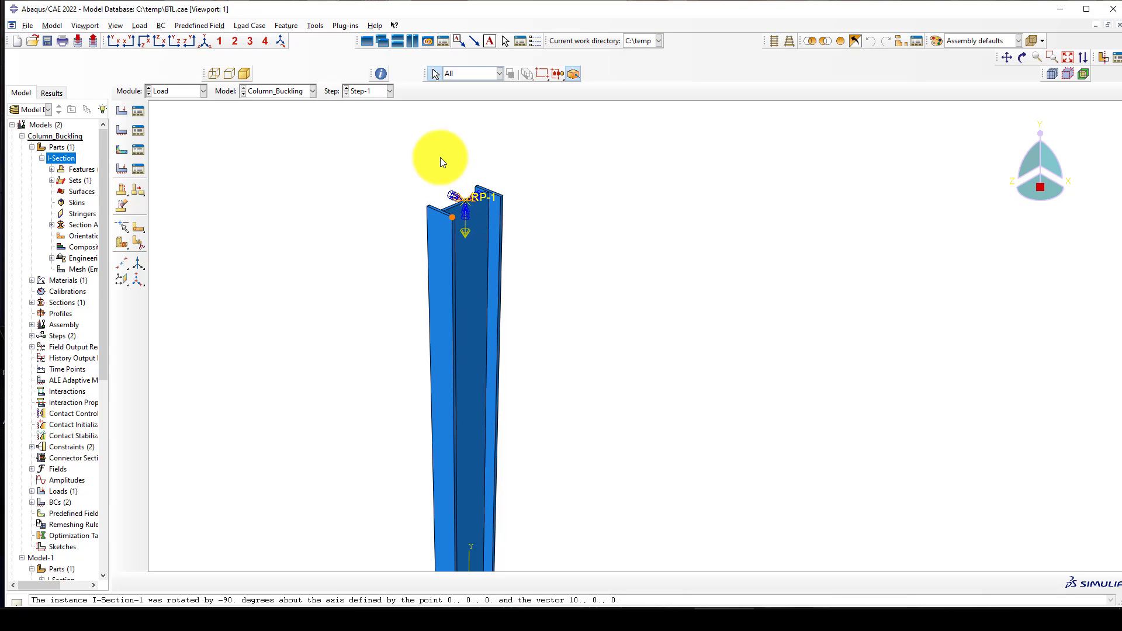
Step: In the Mesh module, seed the I-Section part and generate its 6000-element mesh
{"action": "scroll", "coordinate": [388, 209], "scroll_direction": "down", "scroll_amount": 1}
{"action": "left_click", "coordinate": [164, 92]}
{"action": "left_click", "coordinate": [165, 171]}
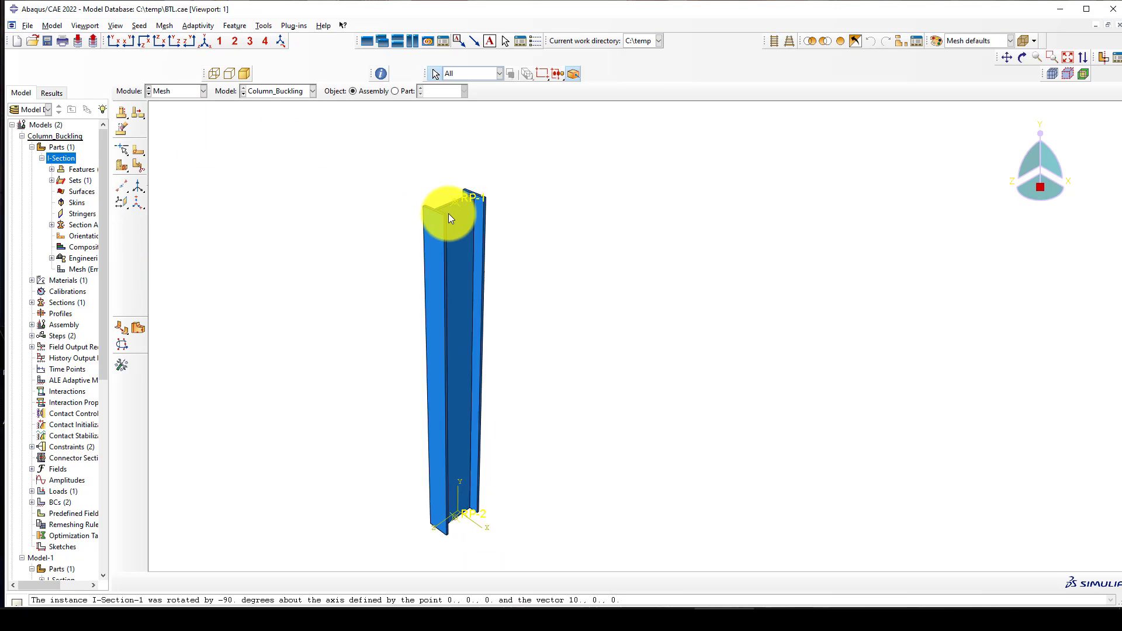
{"action": "left_click", "coordinate": [407, 92]}
{"action": "left_click", "coordinate": [125, 113]}
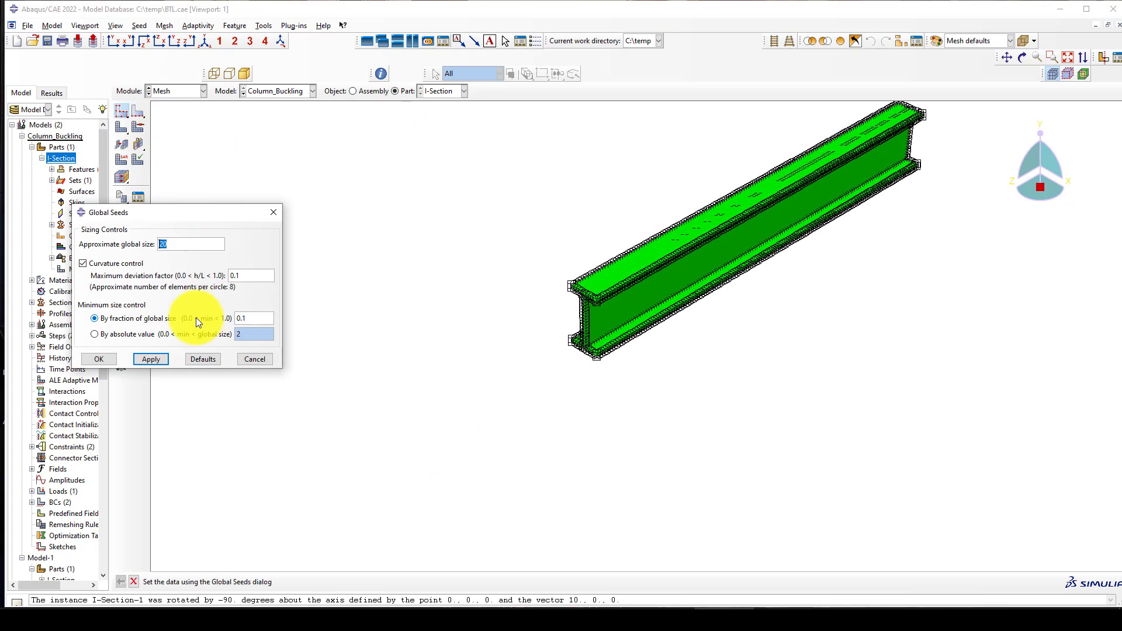
{"action": "left_click", "coordinate": [97, 360]}
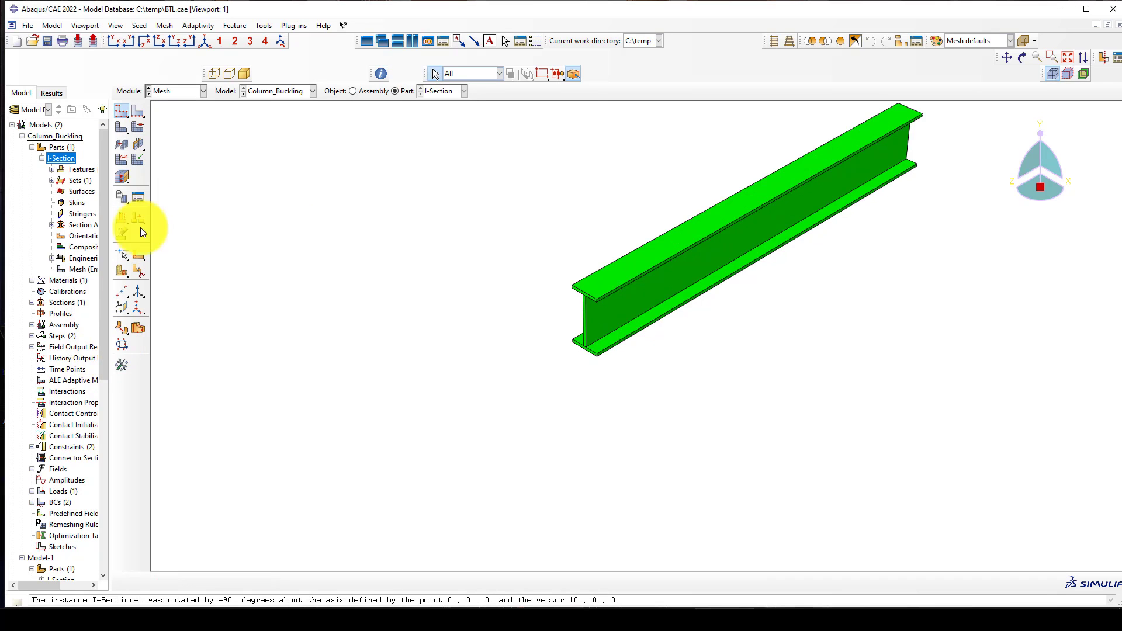
{"action": "left_click", "coordinate": [121, 127]}
{"action": "left_click", "coordinate": [217, 582]}
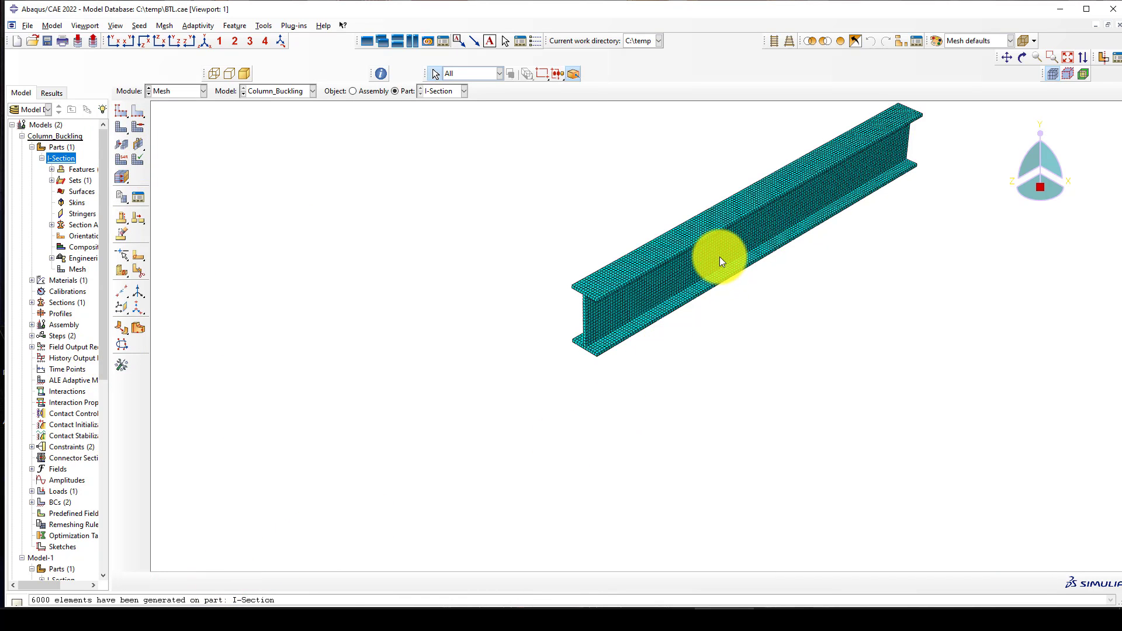
{"action": "scroll", "coordinate": [718, 255], "scroll_direction": "up", "scroll_amount": 3}
{"action": "left_click", "coordinate": [191, 91]}
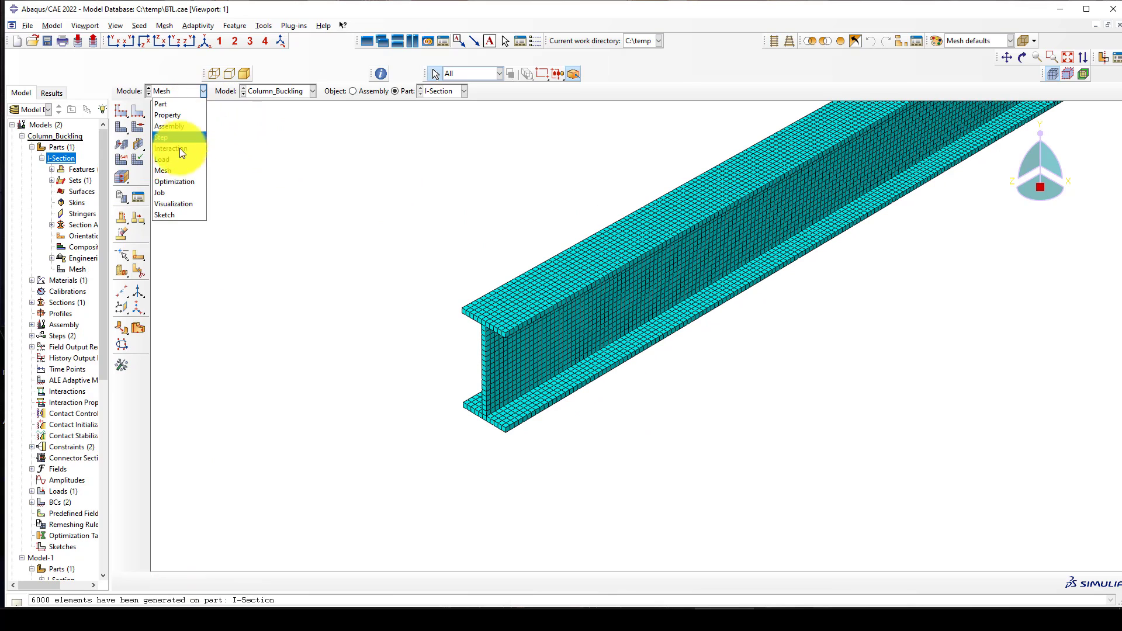
Step: Submit job Column-buckle-Axial, allowing its existing files to be overwritten
{"action": "left_click", "coordinate": [173, 193]}
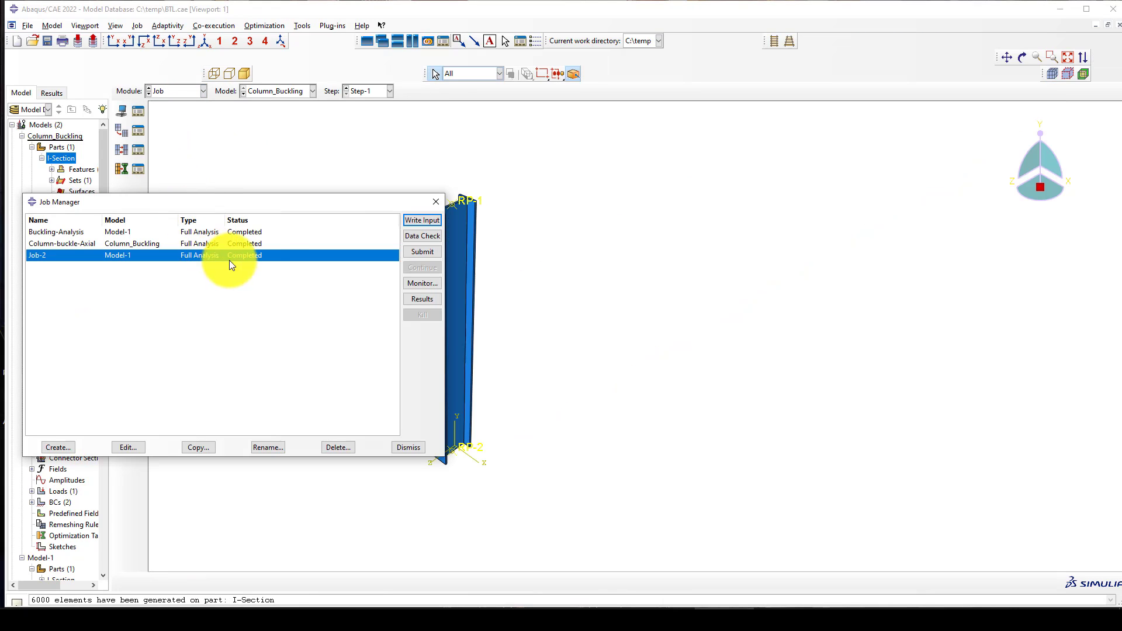
{"action": "scroll", "coordinate": [782, 230], "scroll_direction": "down", "scroll_amount": 1}
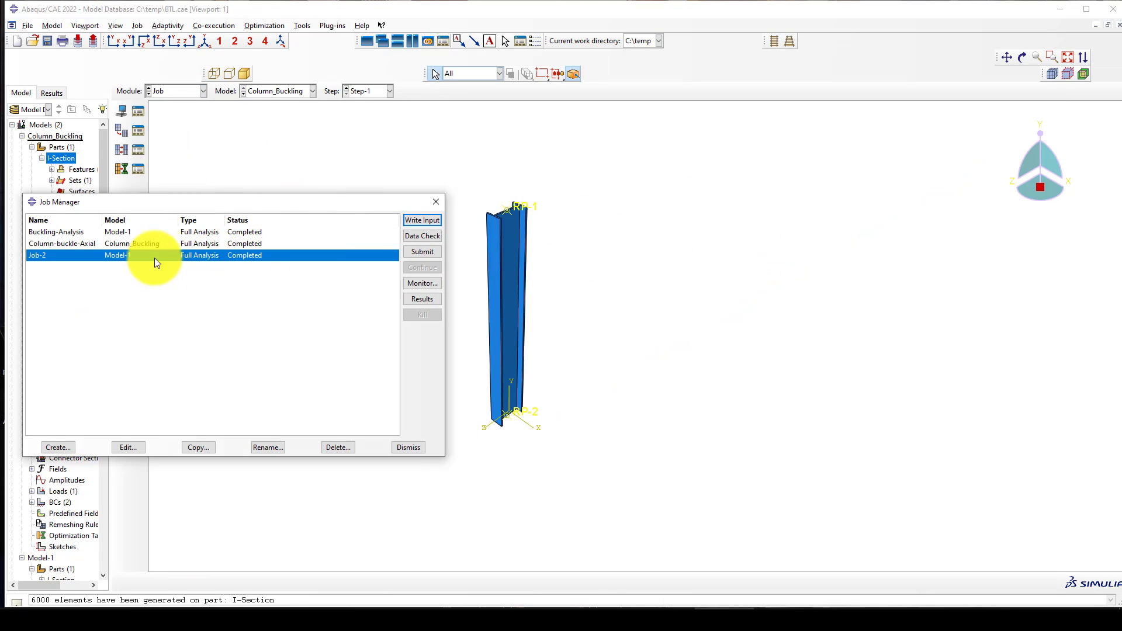
{"action": "left_click", "coordinate": [110, 245]}
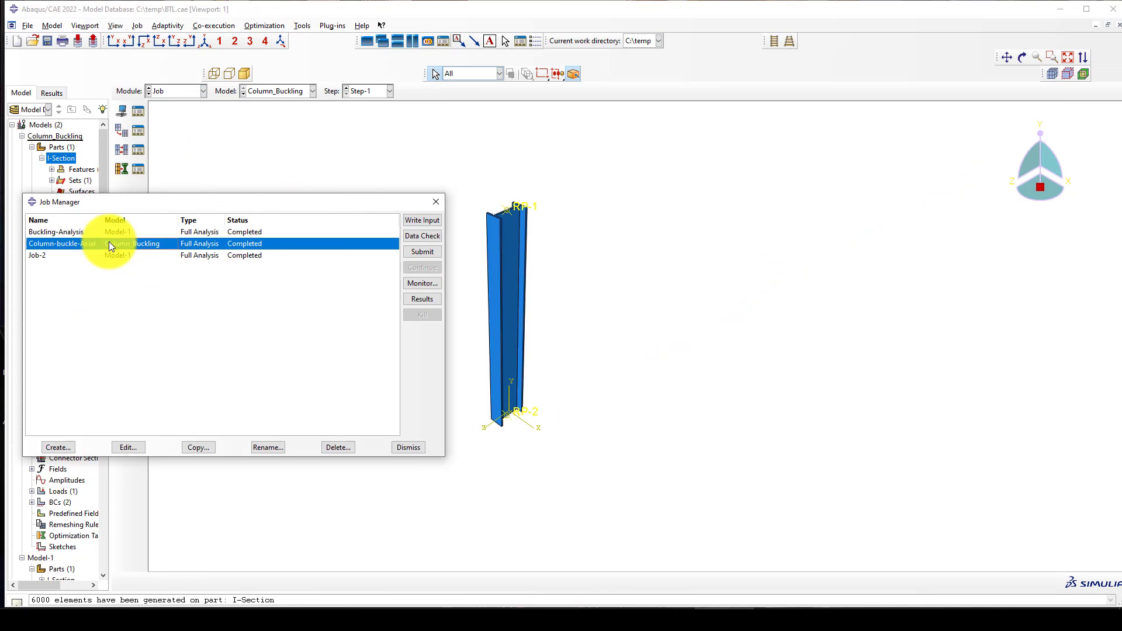
{"action": "left_click", "coordinate": [422, 252]}
{"action": "left_click", "coordinate": [48, 161]}
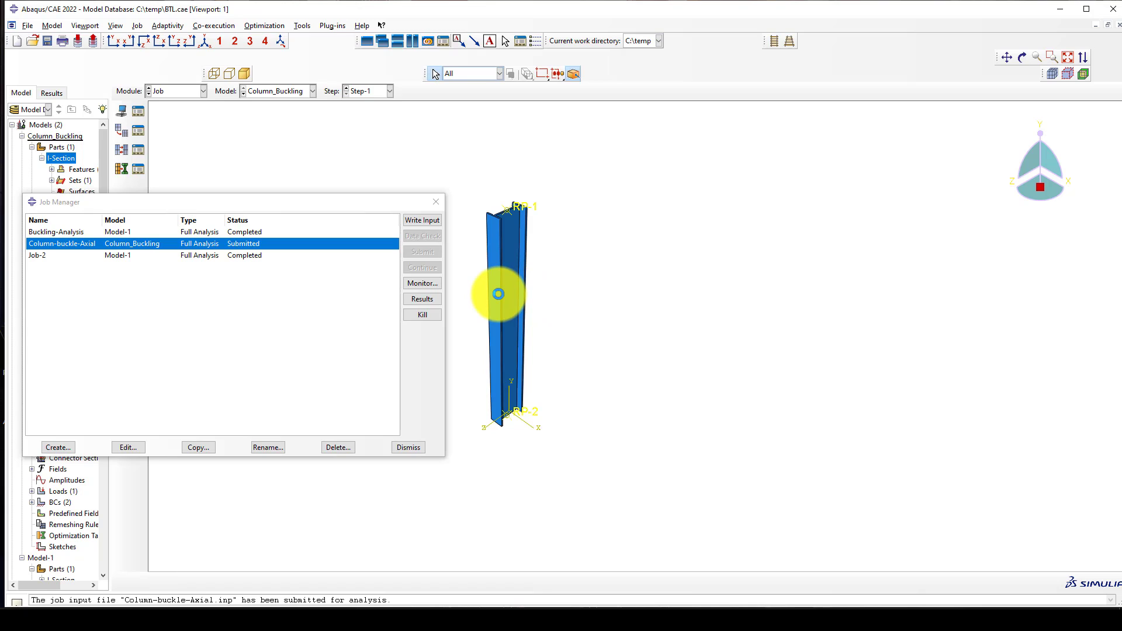
Step: Monitor the job until Completed, then open its results showing mode 1, eigenvalue 5.66496E+05
{"action": "scroll", "coordinate": [484, 337], "scroll_direction": "up", "scroll_amount": 3}
{"action": "scroll", "coordinate": [469, 300], "scroll_direction": "up", "scroll_amount": 1}
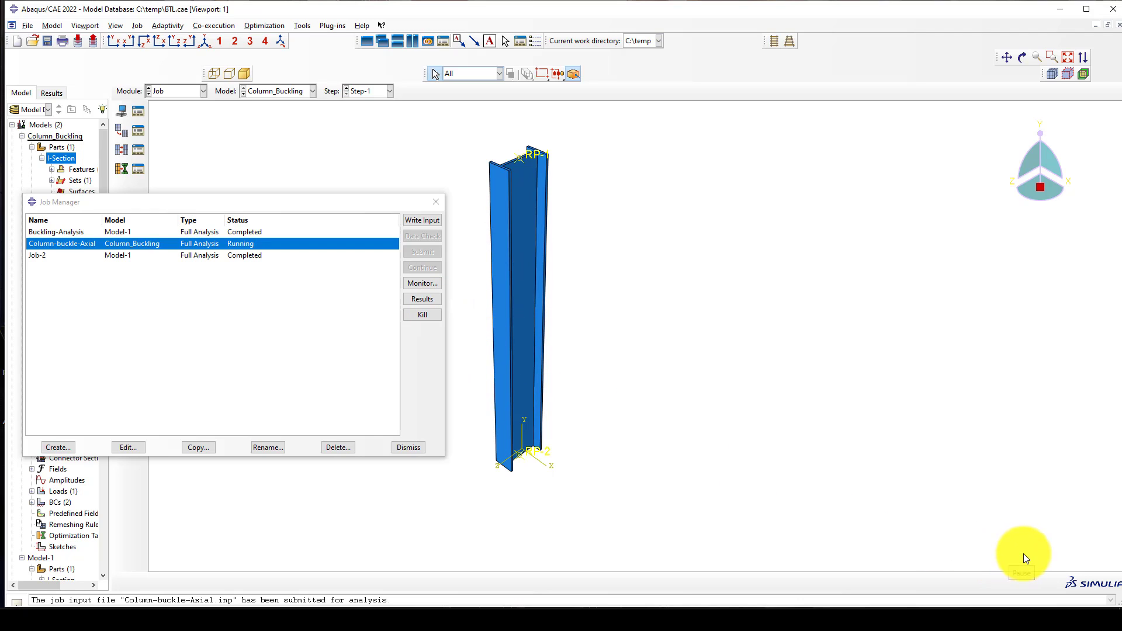
{"action": "left_click", "coordinate": [418, 294]}
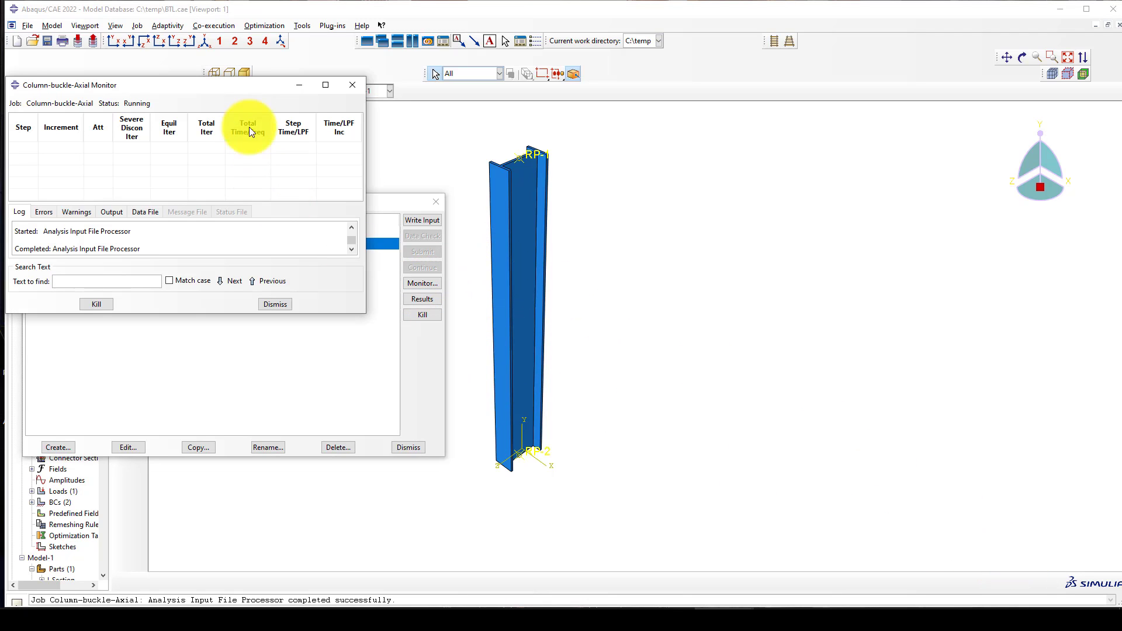
{"action": "left_click_drag", "start_coordinate": [181, 73], "coordinate": [285, 93]}
{"action": "left_click_drag", "start_coordinate": [475, 323], "coordinate": [500, 386]}
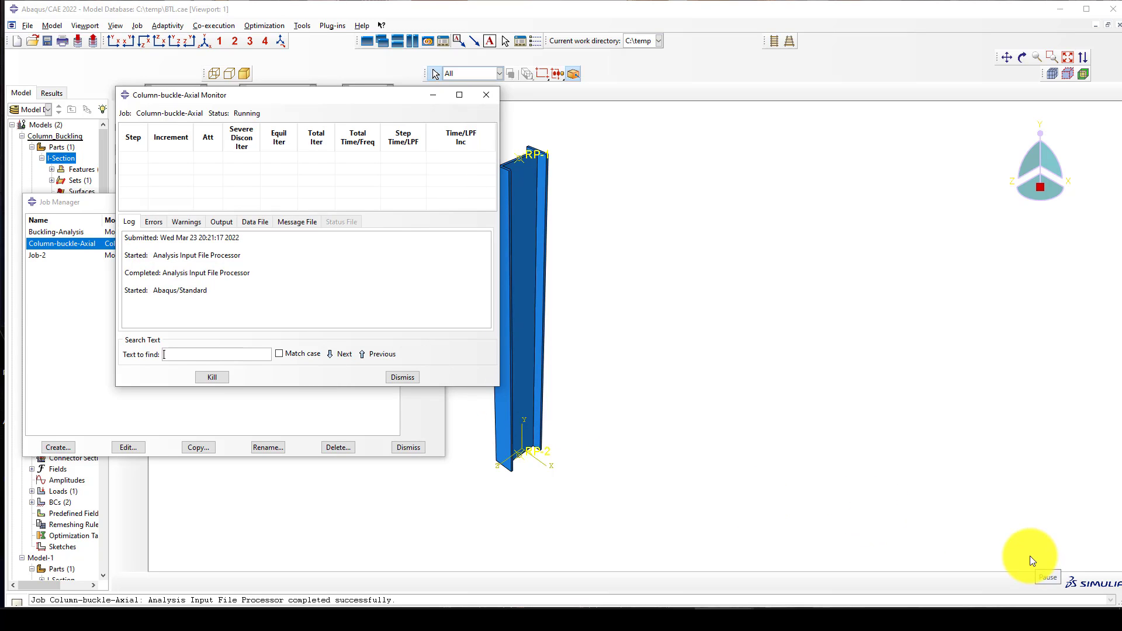
{"action": "left_click", "coordinate": [404, 378]}
{"action": "left_click", "coordinate": [418, 299]}
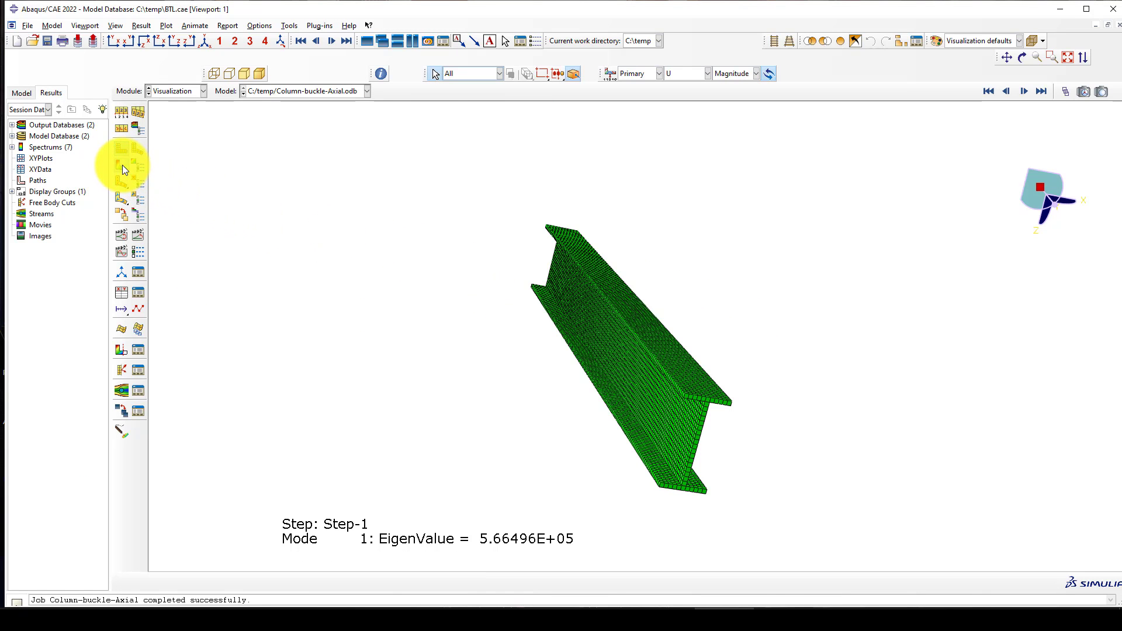
Step: Show displacement contours on the deformed column in a zoomed isometric view
{"action": "left_click", "coordinate": [121, 166]}
{"action": "left_click", "coordinate": [205, 41]}
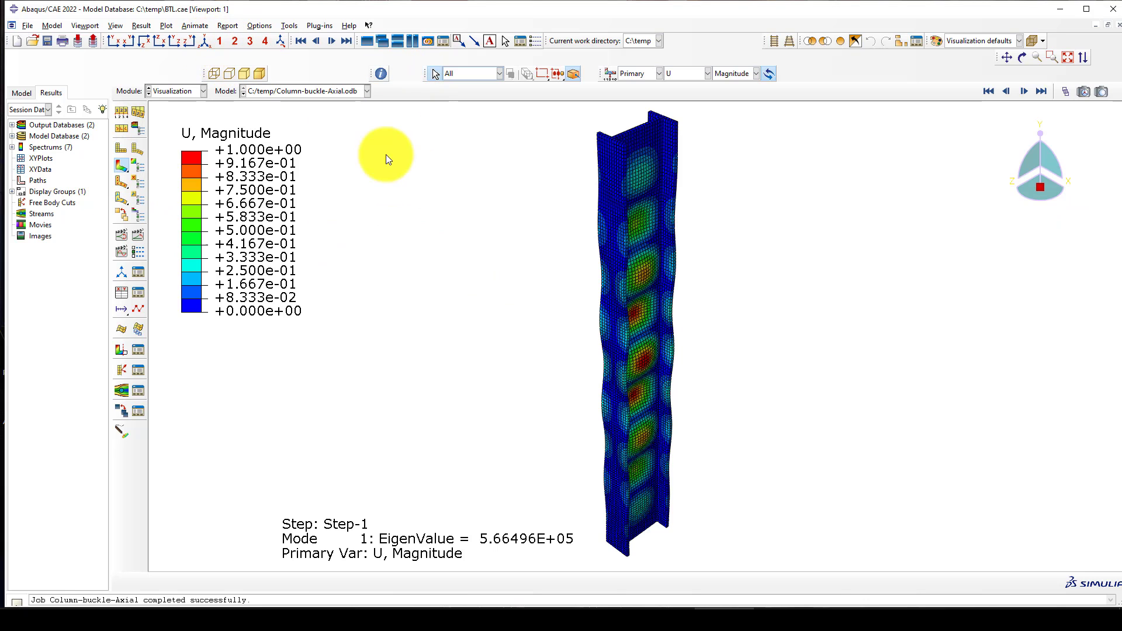
{"action": "scroll", "coordinate": [536, 394], "scroll_direction": "up", "scroll_amount": 1}
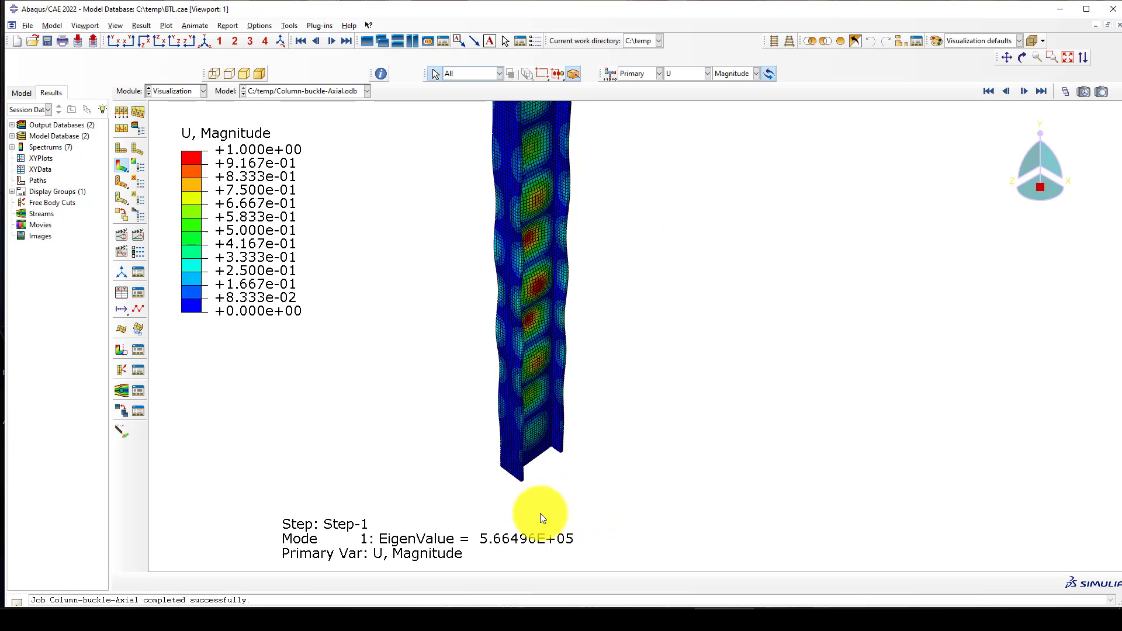
{"action": "left_click_drag", "start_coordinate": [561, 339], "coordinate": [535, 426], "text": "ctrl+alt"}
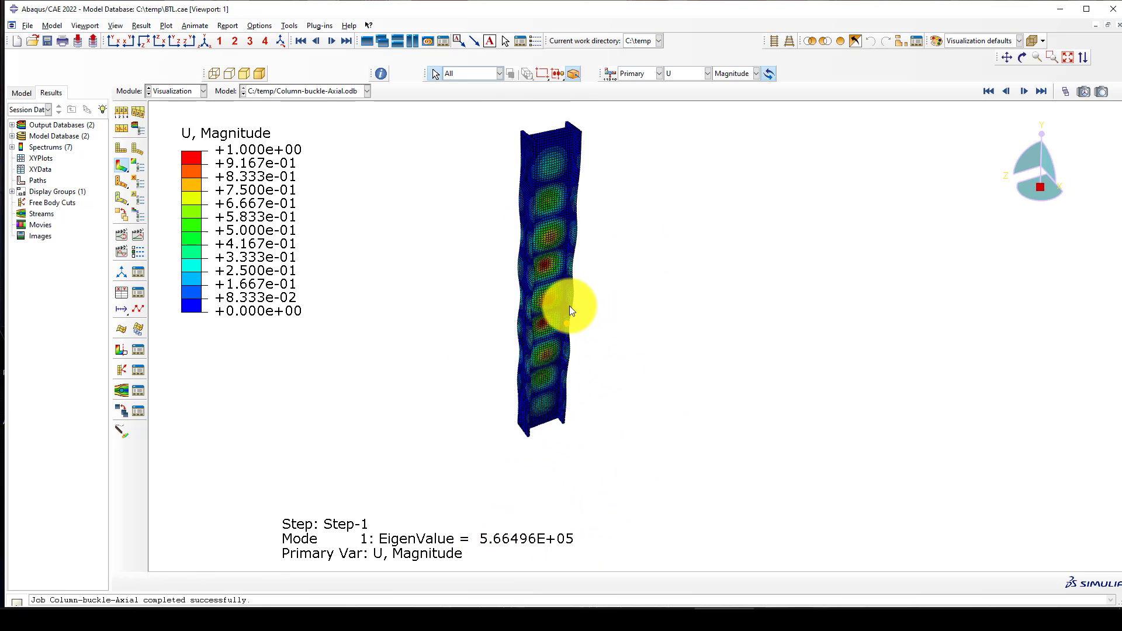
{"action": "scroll", "coordinate": [550, 357], "scroll_direction": "up", "scroll_amount": 2}
{"action": "left_click_drag", "start_coordinate": [540, 408], "coordinate": [533, 286], "text": "ctrl+alt"}
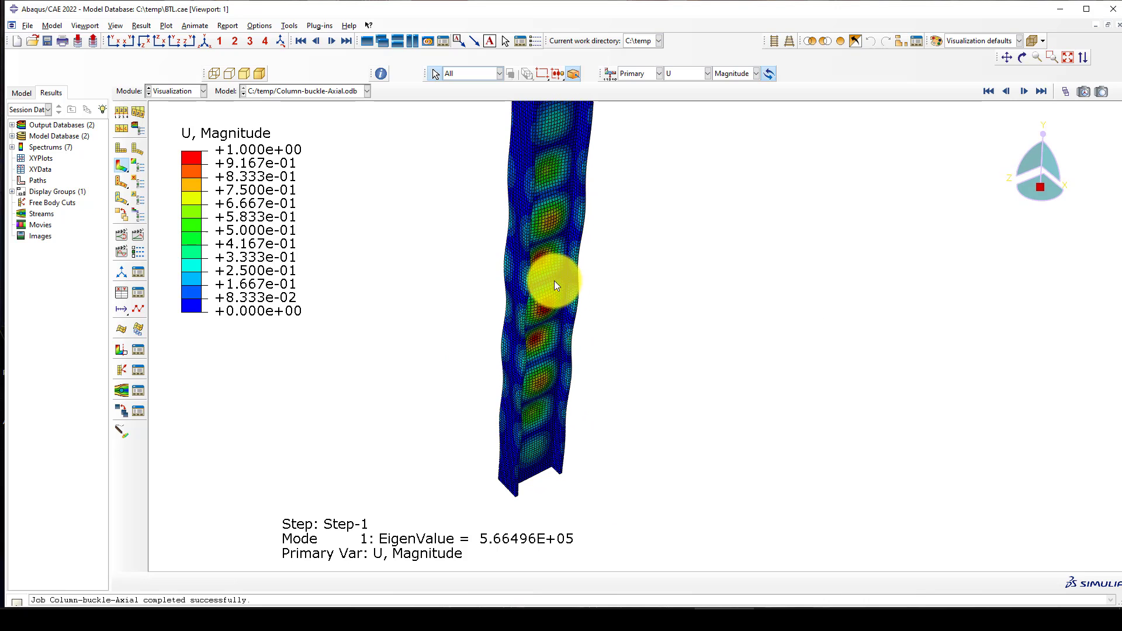
{"action": "left_click", "coordinate": [205, 40]}
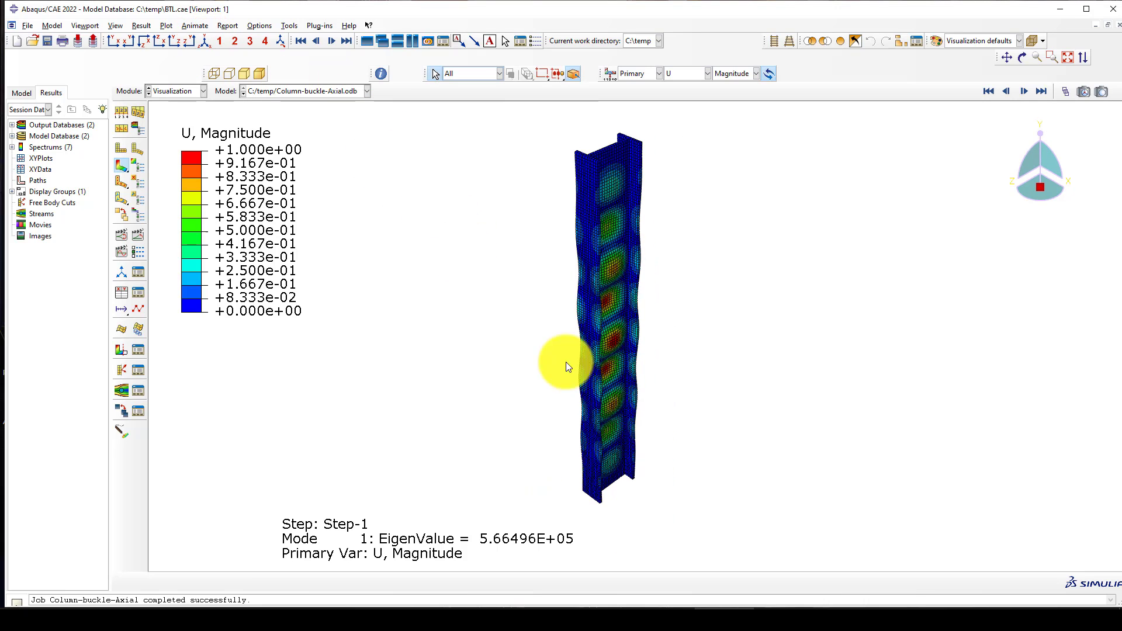
{"action": "scroll", "coordinate": [597, 465], "scroll_direction": "up", "scroll_amount": 2}
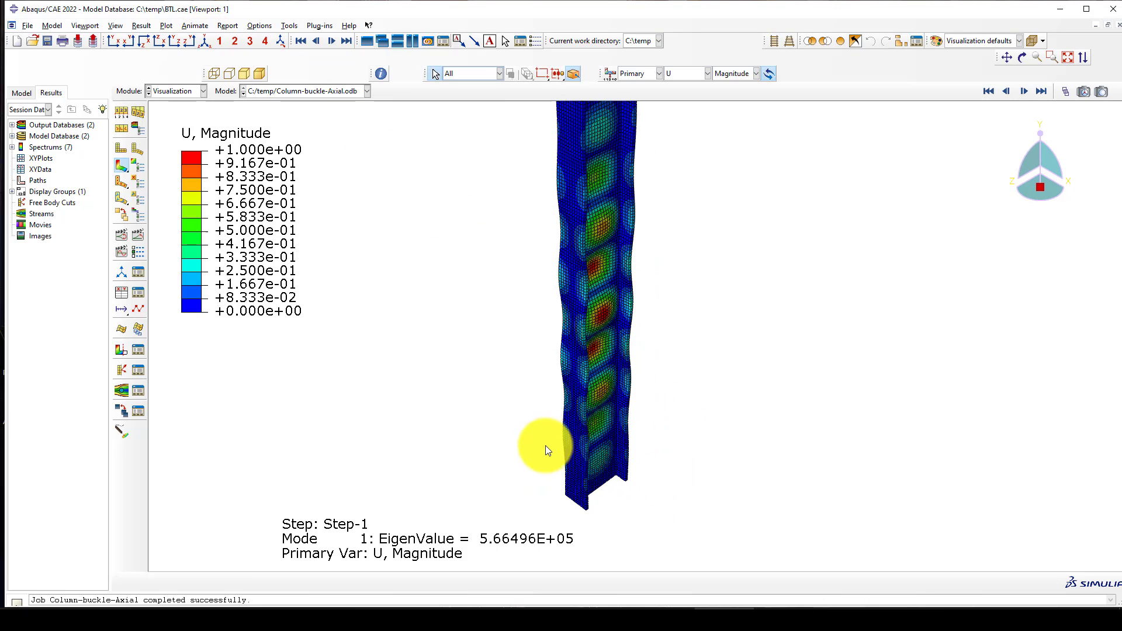
{"action": "scroll", "coordinate": [586, 446], "scroll_direction": "down", "scroll_amount": 1}
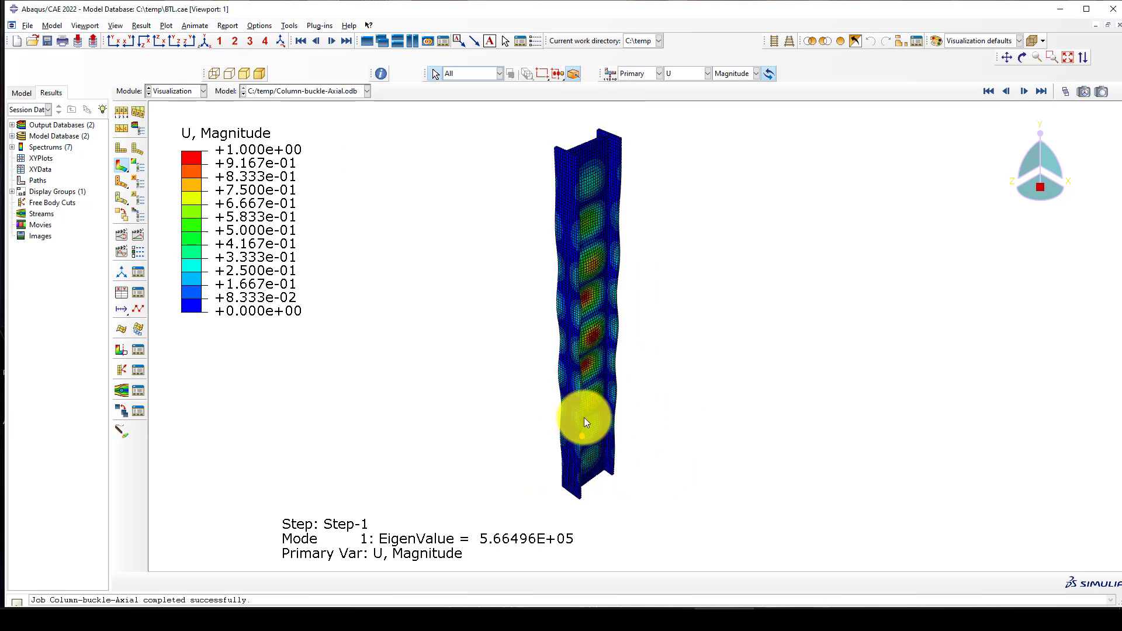
{"action": "scroll", "coordinate": [576, 456], "scroll_direction": "up", "scroll_amount": 1}
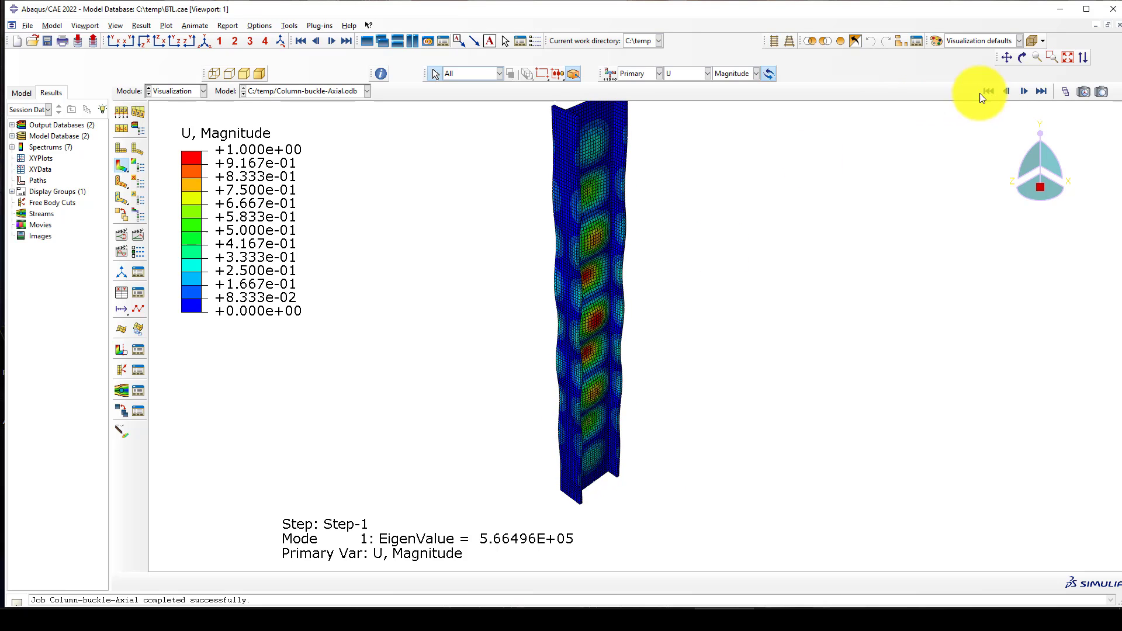
Step: Step through the axial buckling modes up to Mode 10 (eigenvalue 6.57970E+05)
{"action": "left_click", "coordinate": [1025, 92]}
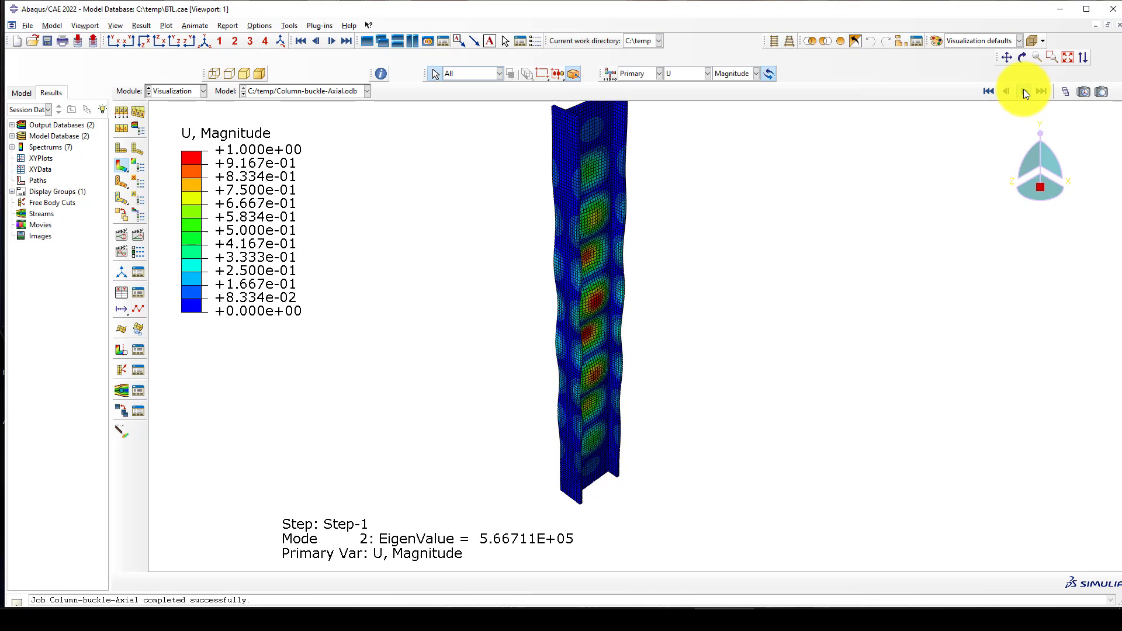
{"action": "left_click", "coordinate": [1025, 92]}
{"action": "left_click", "coordinate": [1024, 92]}
{"action": "left_click", "coordinate": [1025, 92]}
{"action": "left_click", "coordinate": [1024, 91]}
{"action": "left_click", "coordinate": [1025, 92]}
{"action": "left_click", "coordinate": [1024, 92]}
{"action": "left_click", "coordinate": [1025, 92]}
{"action": "left_click", "coordinate": [1025, 92]}
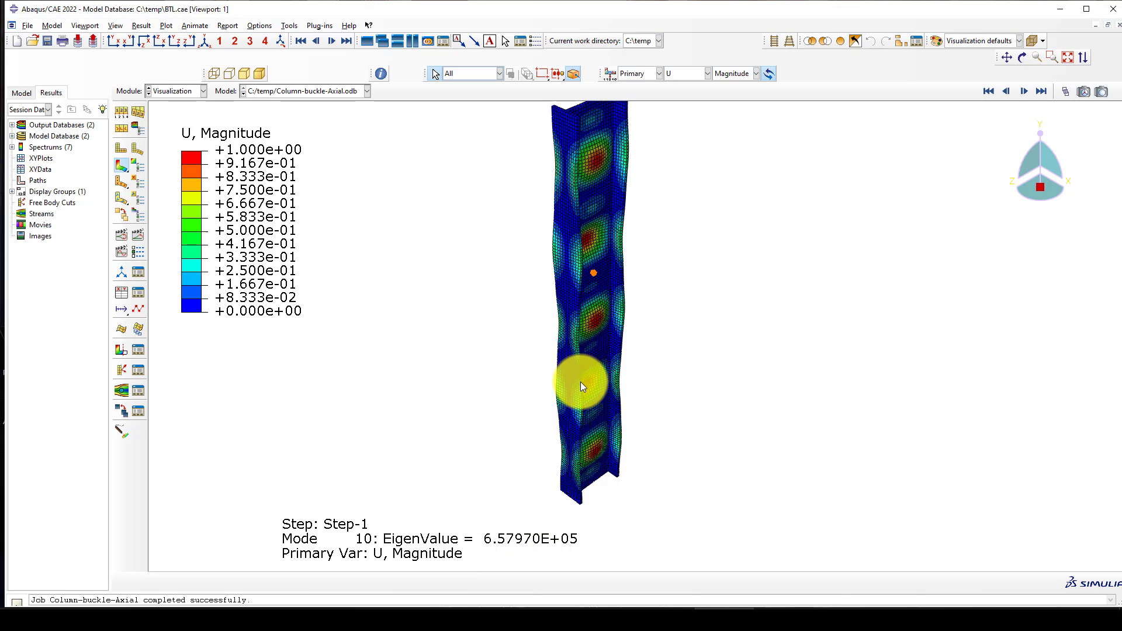
{"action": "left_click", "coordinate": [178, 91]}
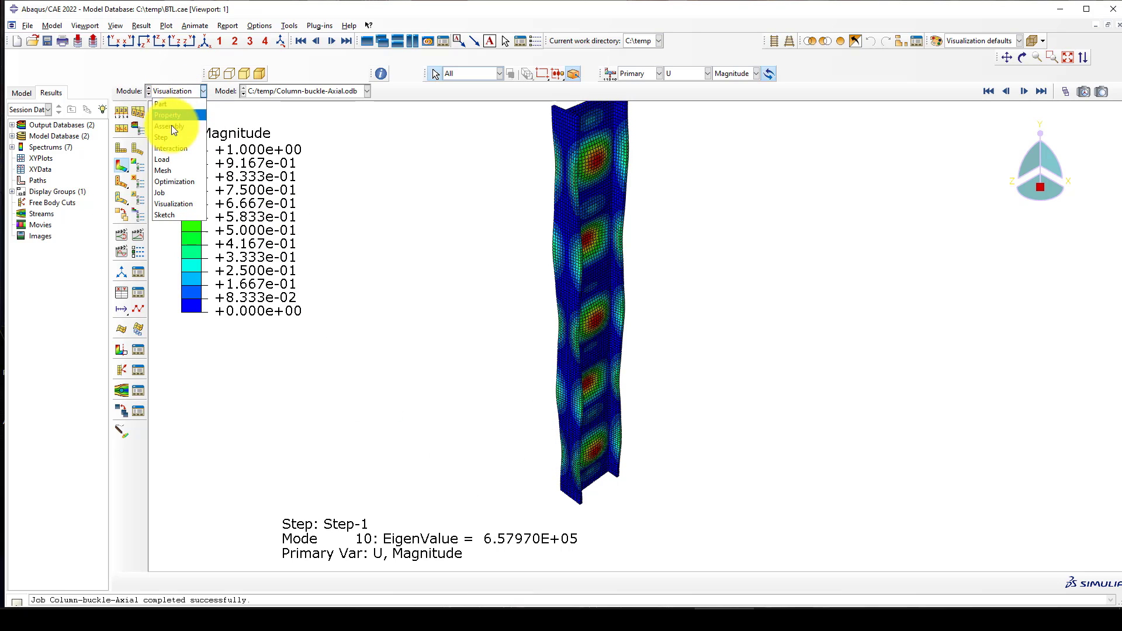
Step: Return to the Load module and list boundary conditions BC-1 and BC-2 in the manager
{"action": "left_click", "coordinate": [166, 159]}
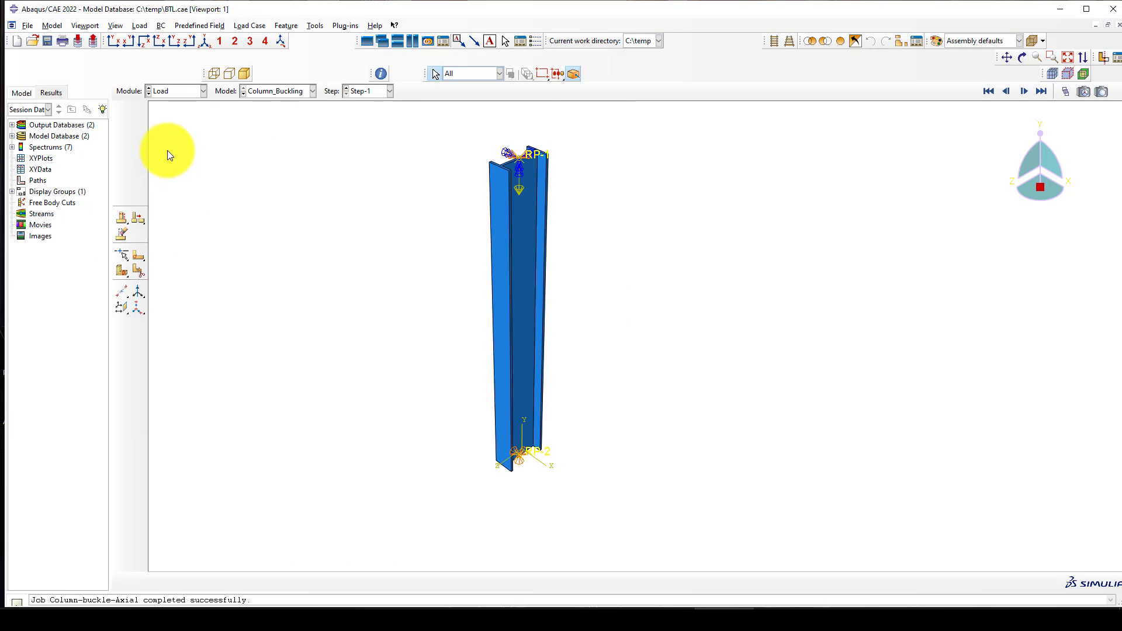
{"action": "left_click", "coordinate": [142, 128]}
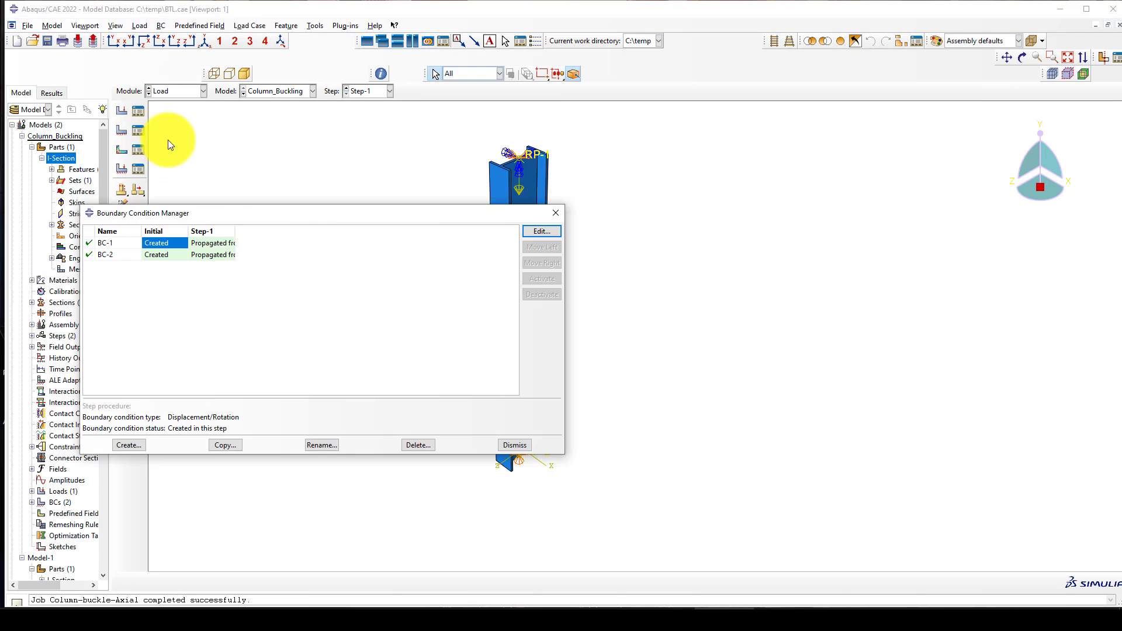
{"action": "left_click_drag", "start_coordinate": [444, 214], "coordinate": [451, 237]}
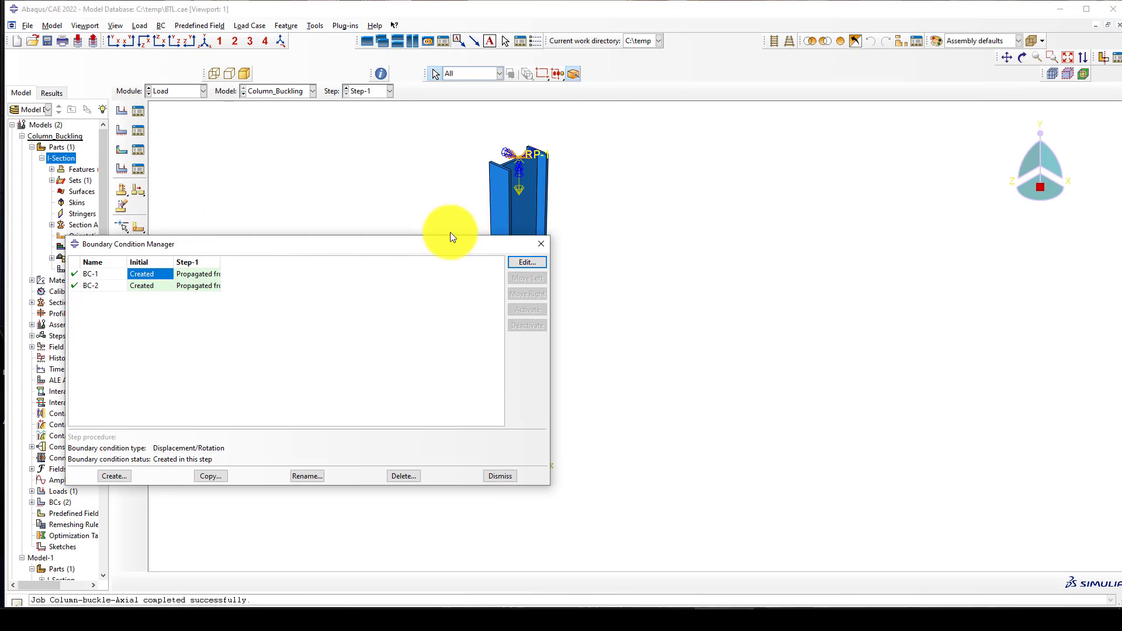
Step: Create moment load MB at reference point RP-1 with a CM3 component, alongside BL
{"action": "left_click", "coordinate": [538, 244]}
{"action": "left_click", "coordinate": [132, 109]}
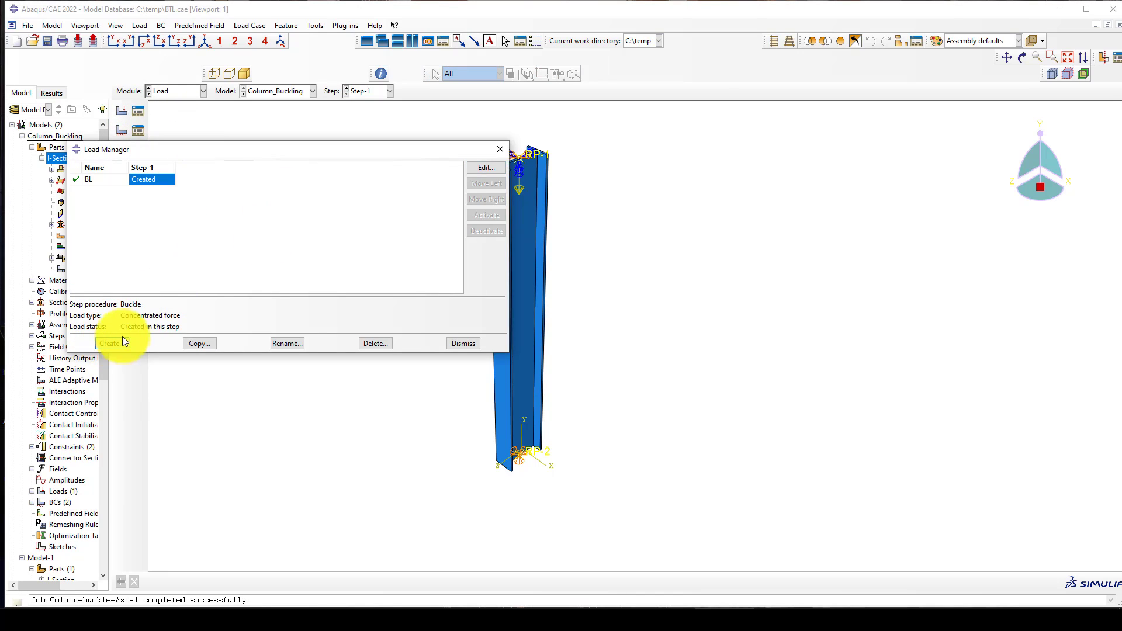
{"action": "left_click", "coordinate": [112, 343]}
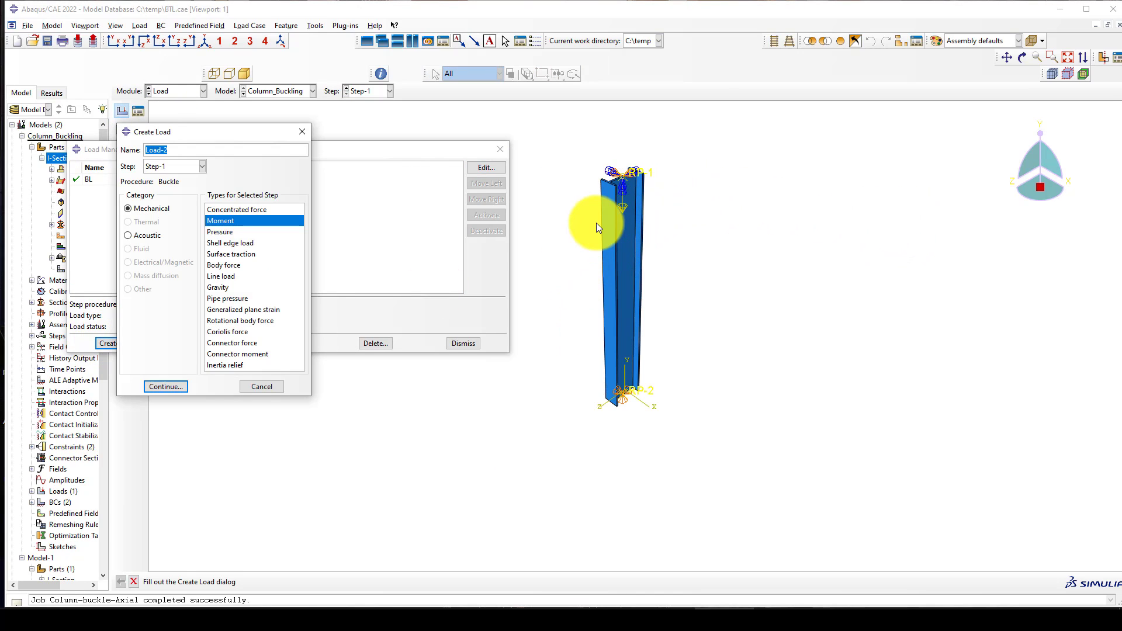
{"action": "left_click", "coordinate": [226, 221]}
{"action": "left_click", "coordinate": [124, 150]}
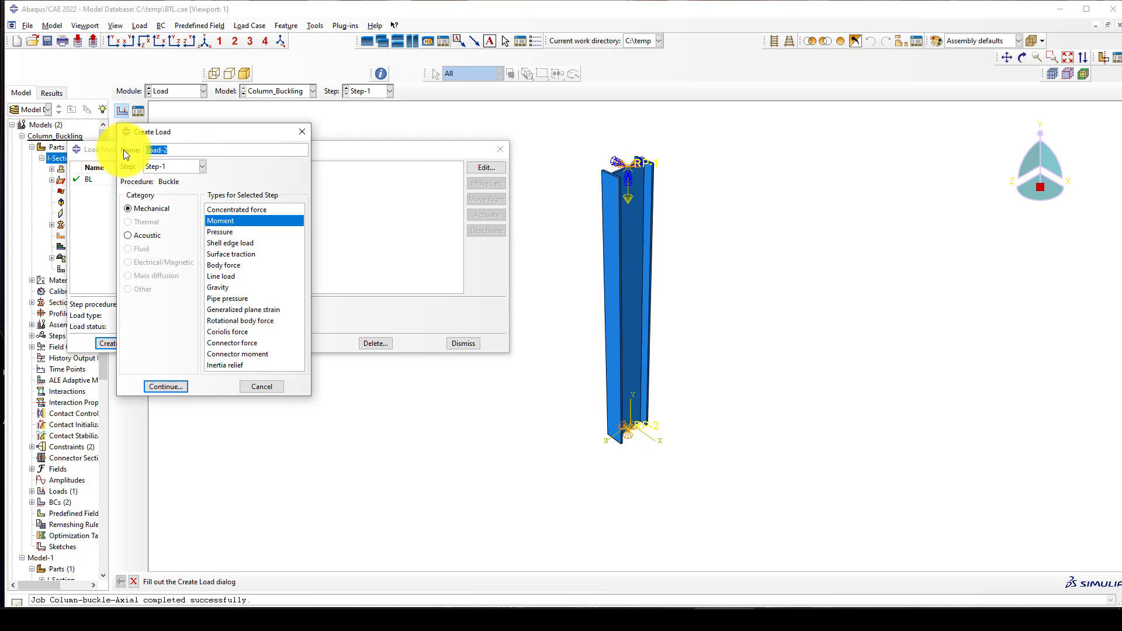
{"action": "type", "text": "MB"}
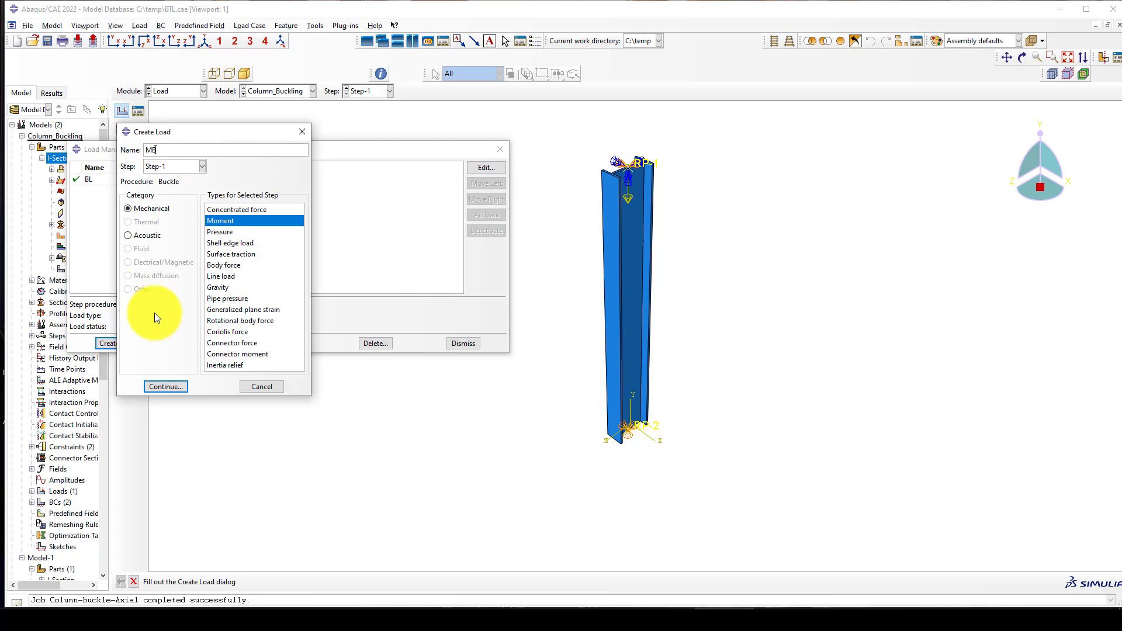
{"action": "left_click", "coordinate": [166, 386]}
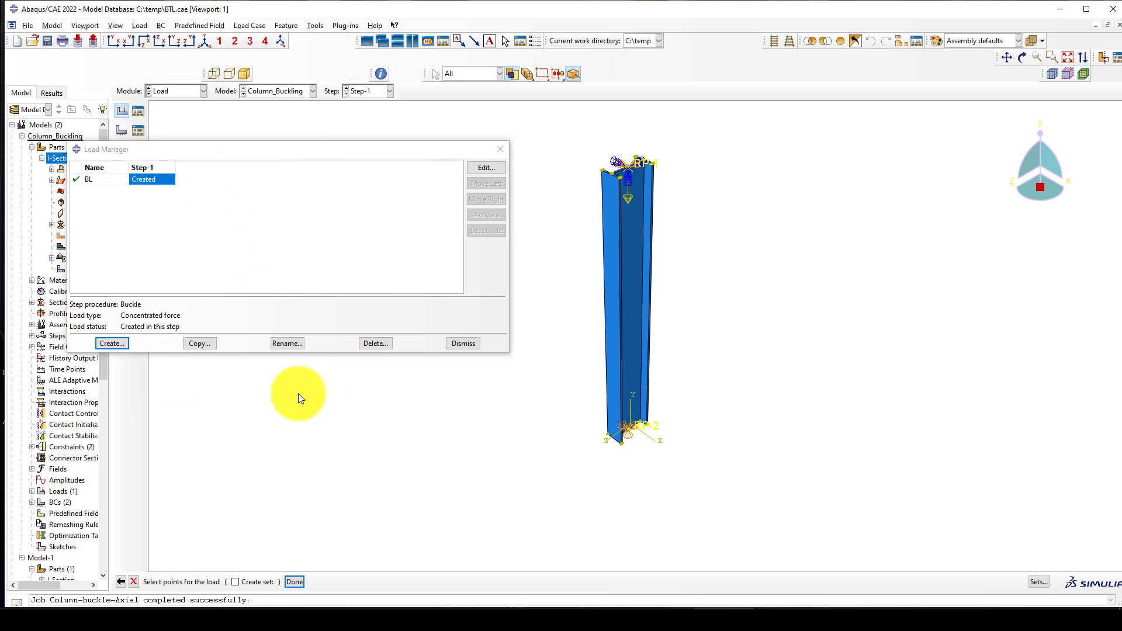
{"action": "left_click", "coordinate": [606, 170]}
{"action": "middle_click", "coordinate": [539, 209]}
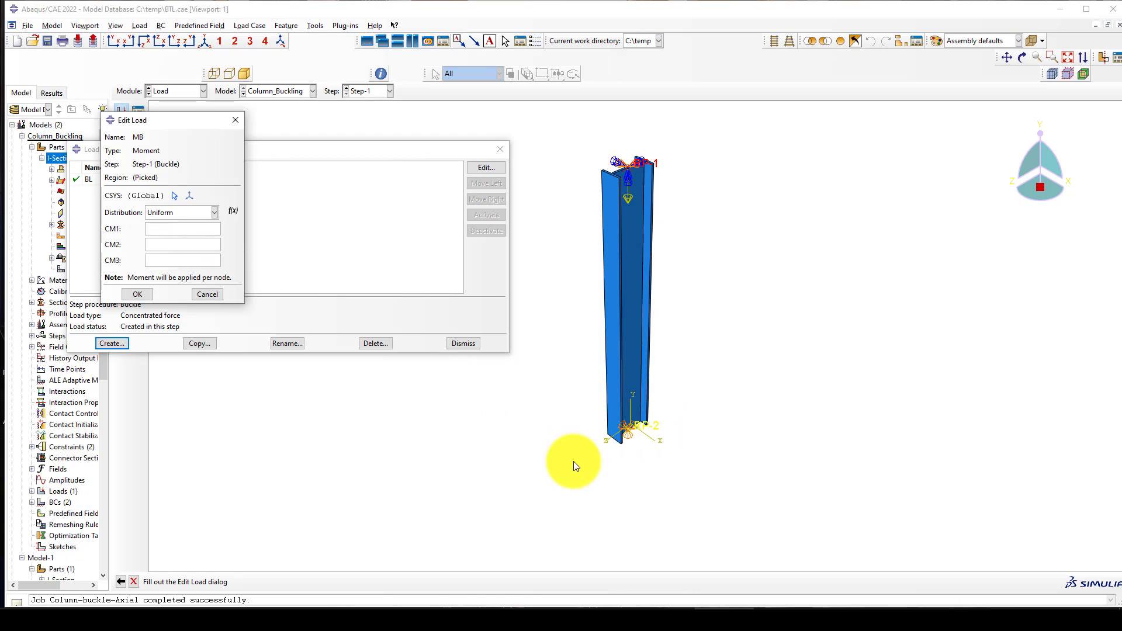
{"action": "left_click", "coordinate": [165, 259]}
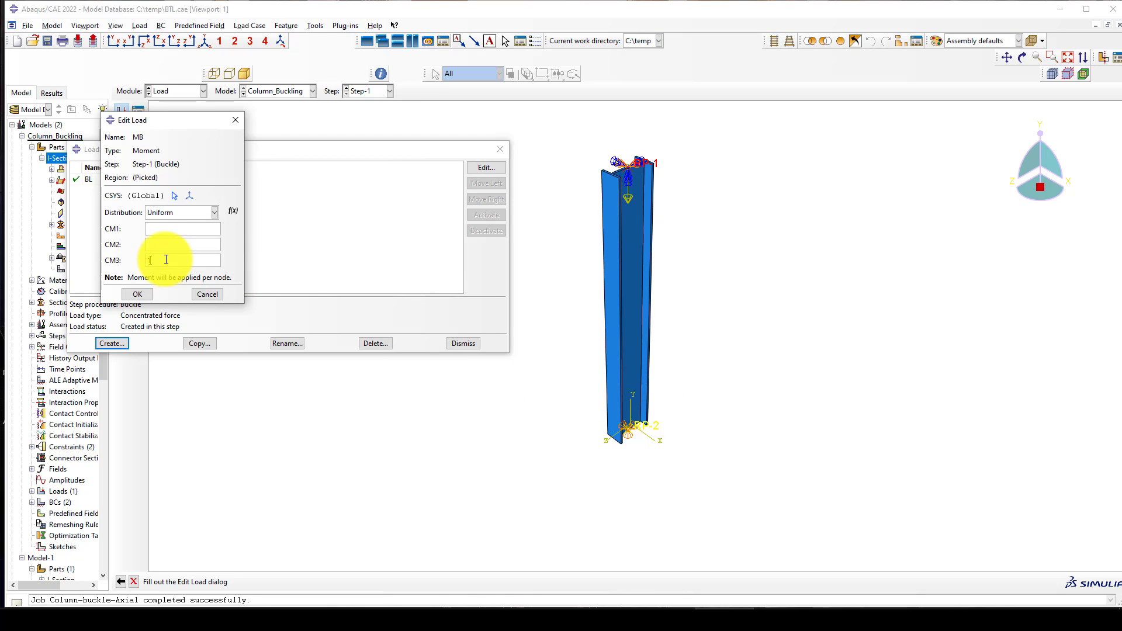
{"action": "left_click", "coordinate": [138, 295]}
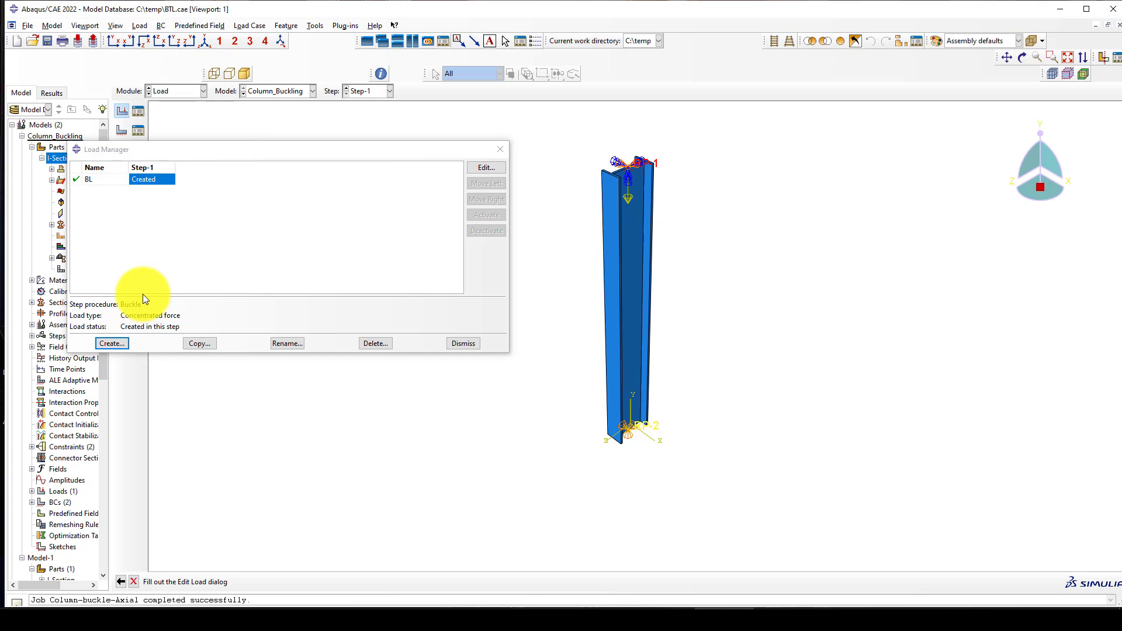
Step: In the Job module, create the Moment_Buckle job for Column_Buckling and select it in the Job Manager
{"action": "left_click", "coordinate": [500, 149]}
{"action": "left_click", "coordinate": [163, 91]}
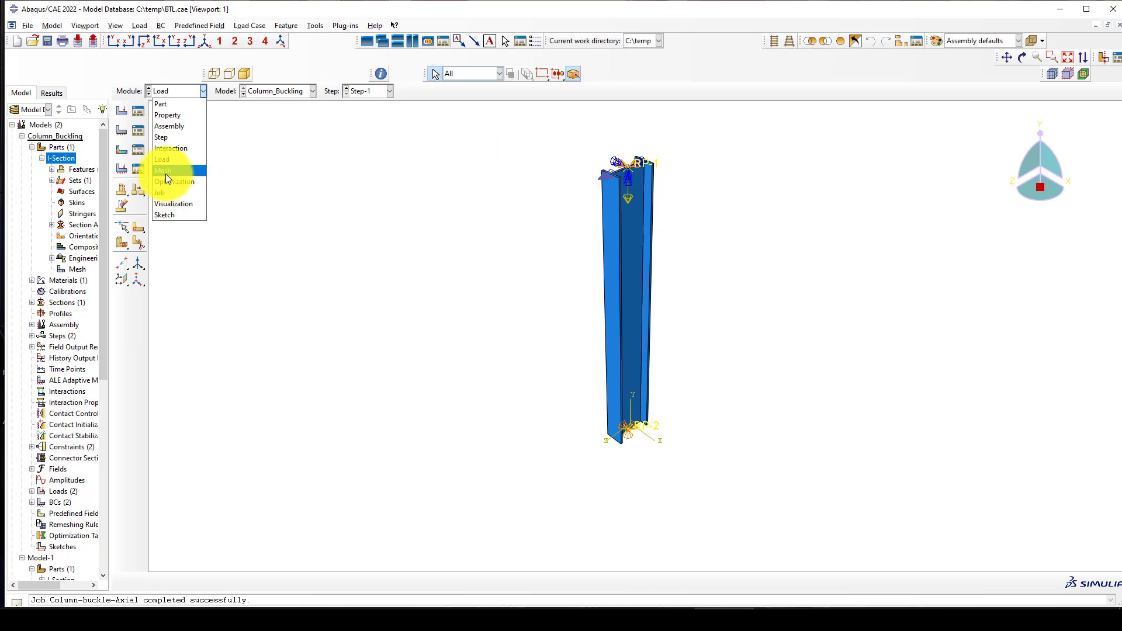
{"action": "left_click", "coordinate": [167, 193]}
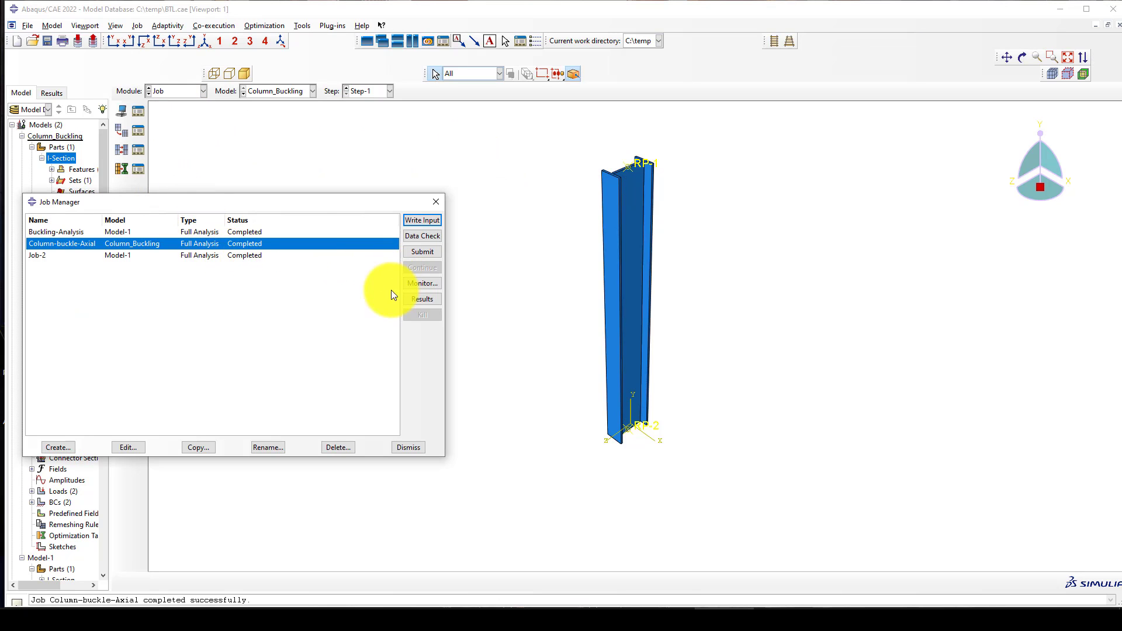
{"action": "left_click", "coordinate": [63, 448]}
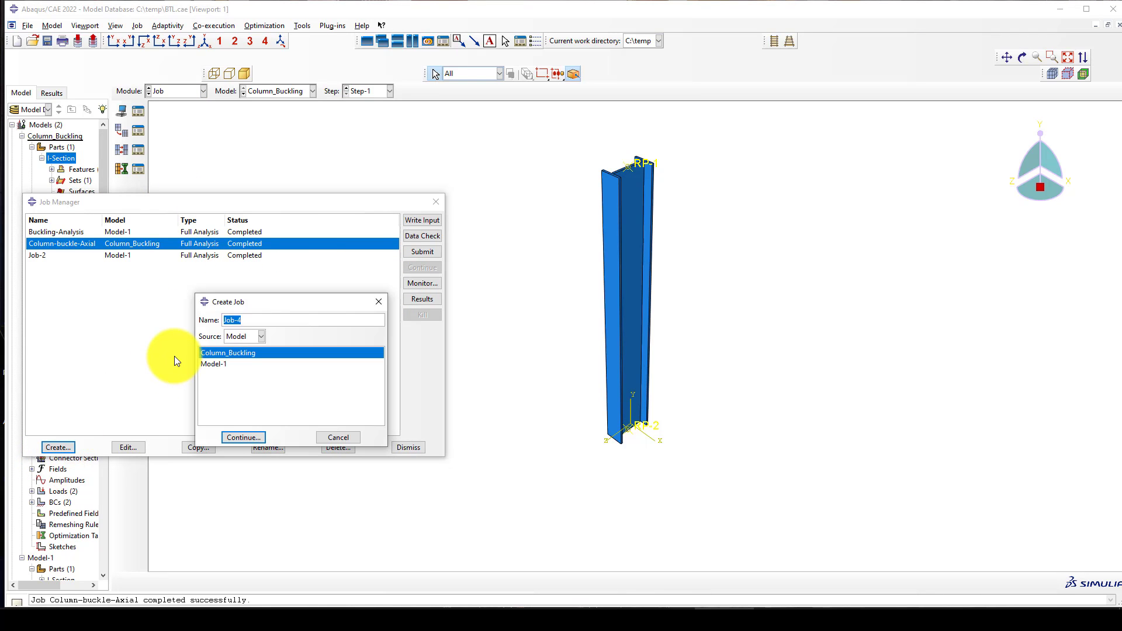
{"action": "type", "text": "Moment_Buckle"}
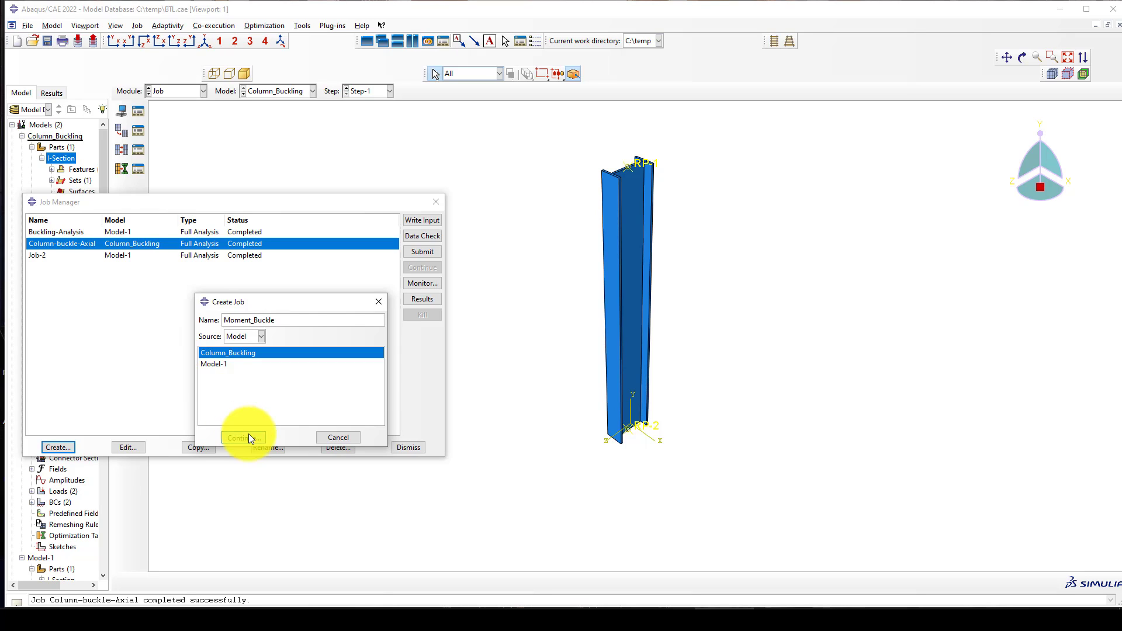
{"action": "left_click", "coordinate": [248, 435]}
{"action": "left_click", "coordinate": [217, 461]}
{"action": "left_click", "coordinate": [355, 269]}
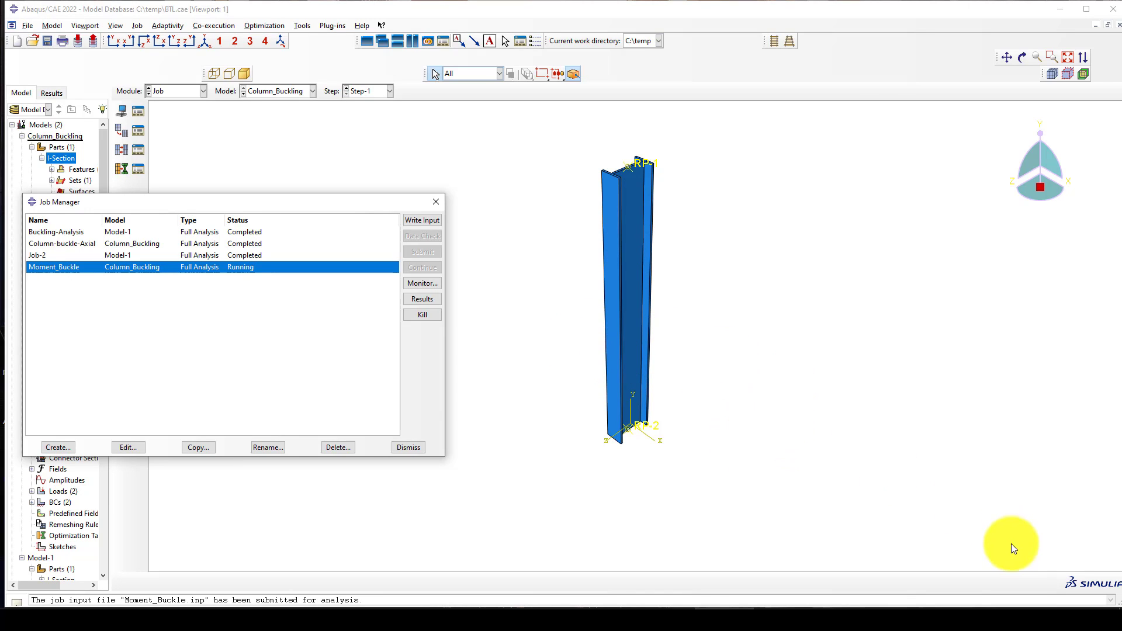
Step: Open Moment_Buckle results as animated U-magnitude mode 1 contours, tiled into two side-by-side viewports
{"action": "left_click", "coordinate": [422, 299]}
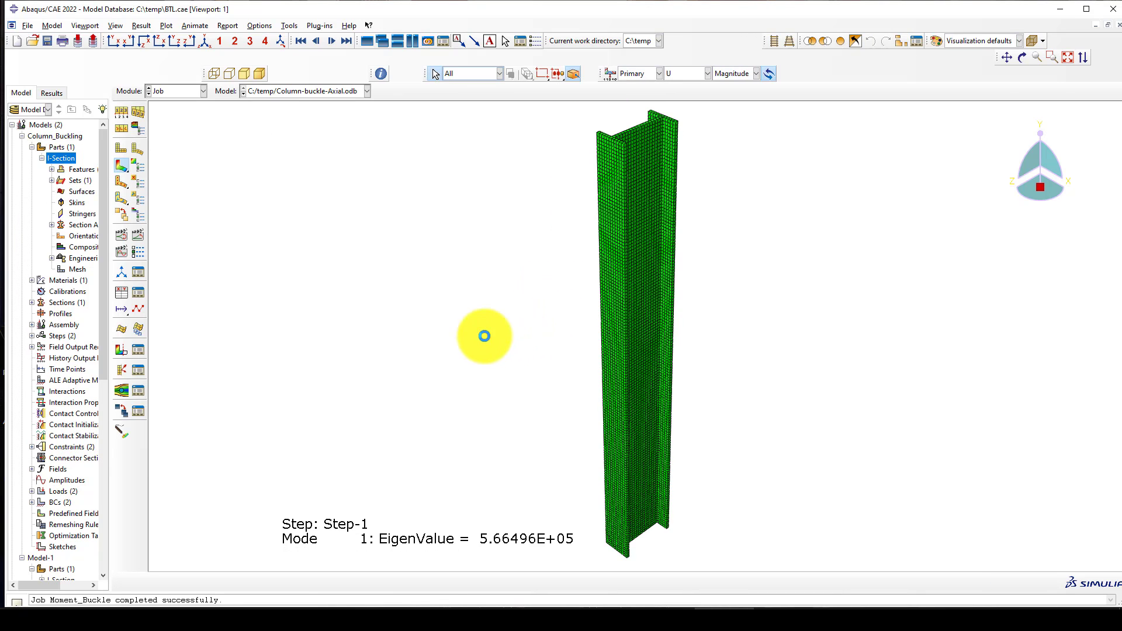
{"action": "left_click", "coordinate": [122, 170]}
{"action": "left_click", "coordinate": [365, 41]}
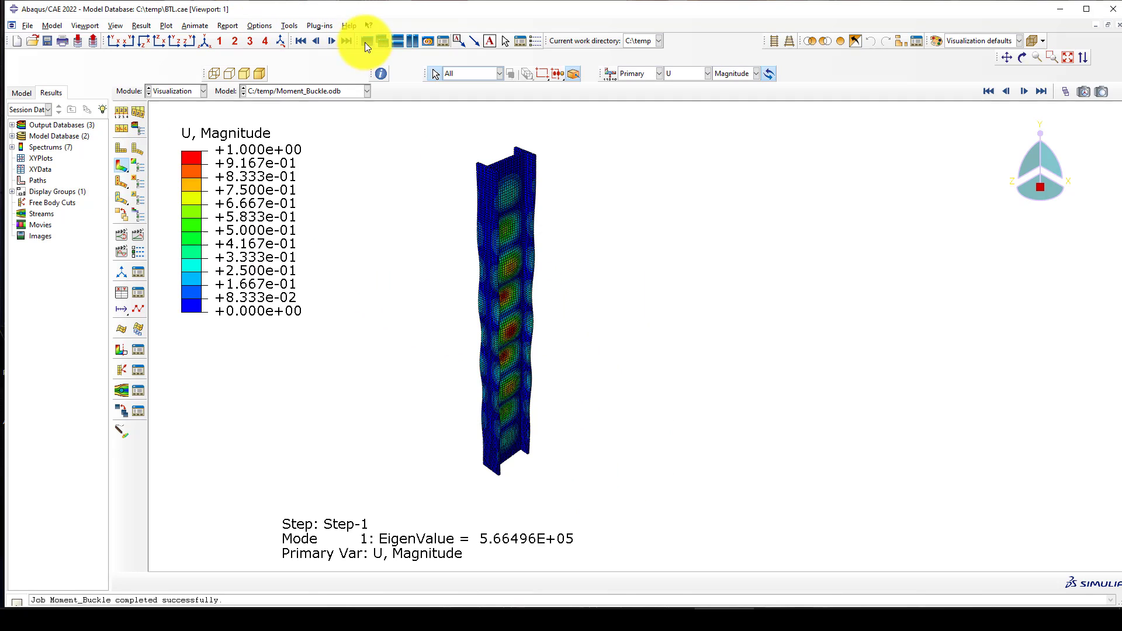
{"action": "left_click", "coordinate": [412, 41]}
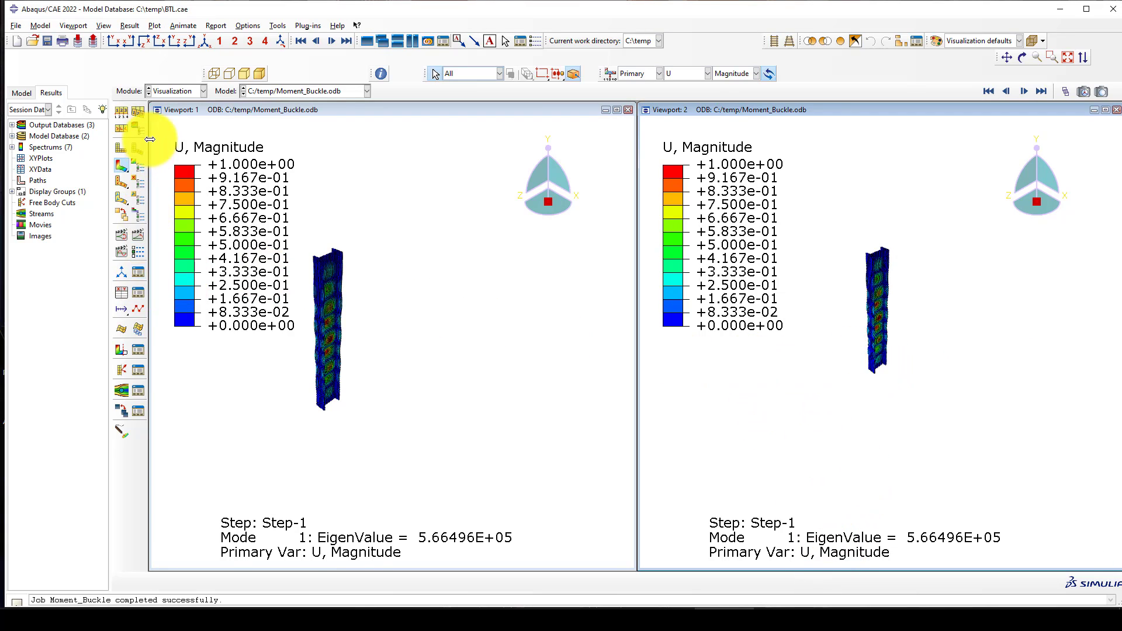
Step: Load Column-buckle-Axial results into the second viewport as U-magnitude contours and zoom in
{"action": "left_click", "coordinate": [169, 92]}
{"action": "left_click", "coordinate": [176, 192]}
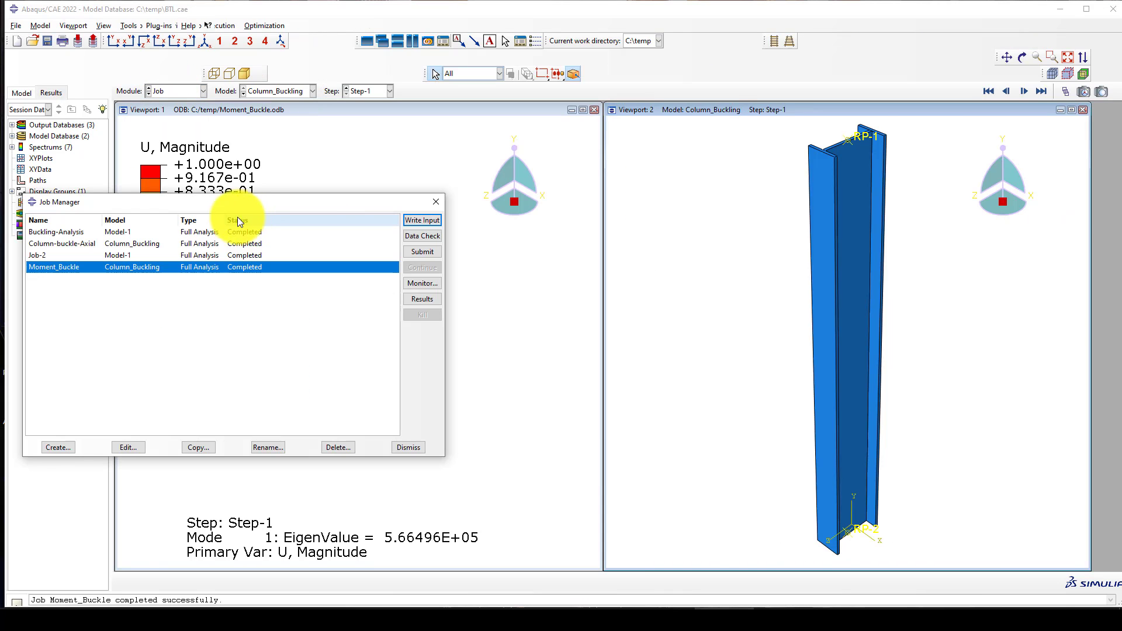
{"action": "left_click", "coordinate": [223, 257]}
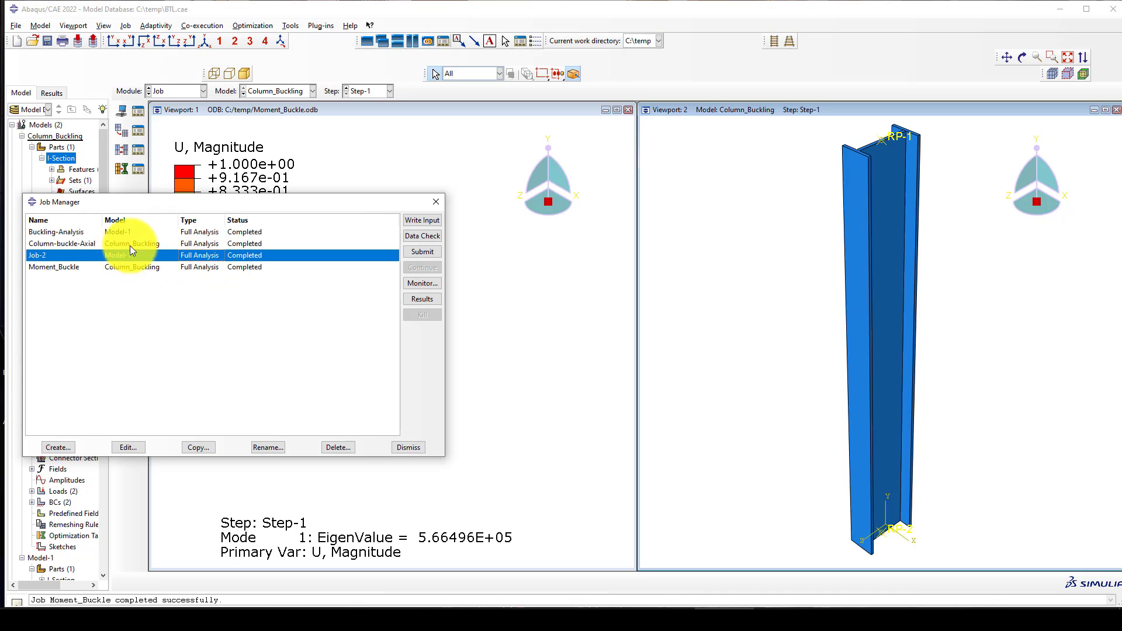
{"action": "left_click", "coordinate": [130, 245]}
{"action": "left_click", "coordinate": [408, 300]}
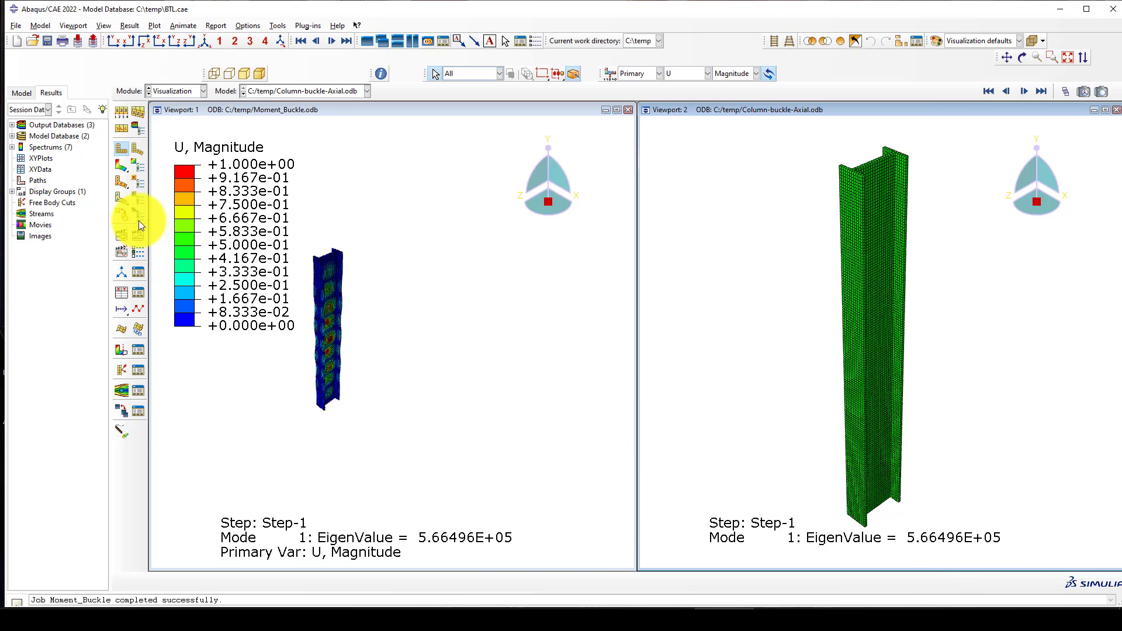
{"action": "left_click", "coordinate": [120, 167]}
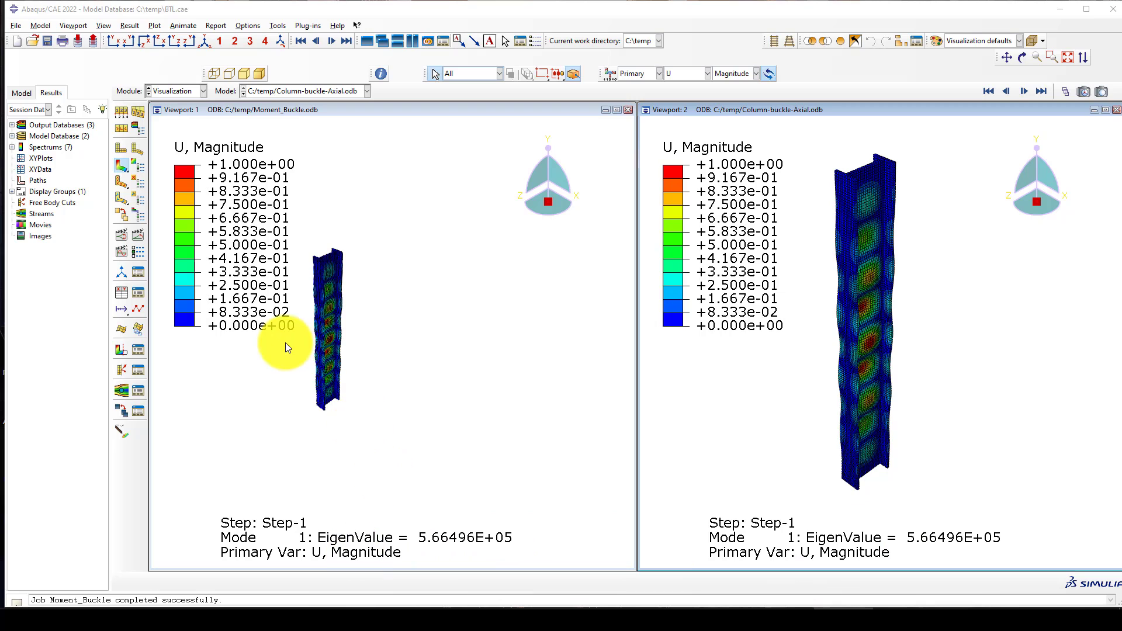
{"action": "scroll", "coordinate": [286, 341], "scroll_direction": "up", "scroll_amount": 4}
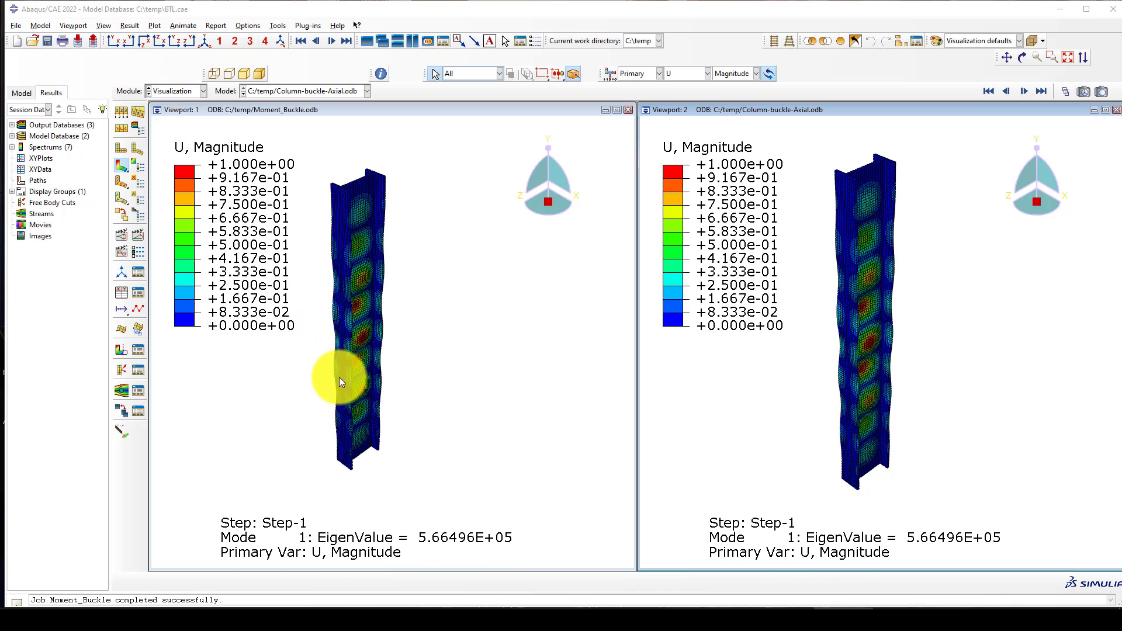
{"action": "scroll", "coordinate": [329, 431], "scroll_direction": "up", "scroll_amount": 1}
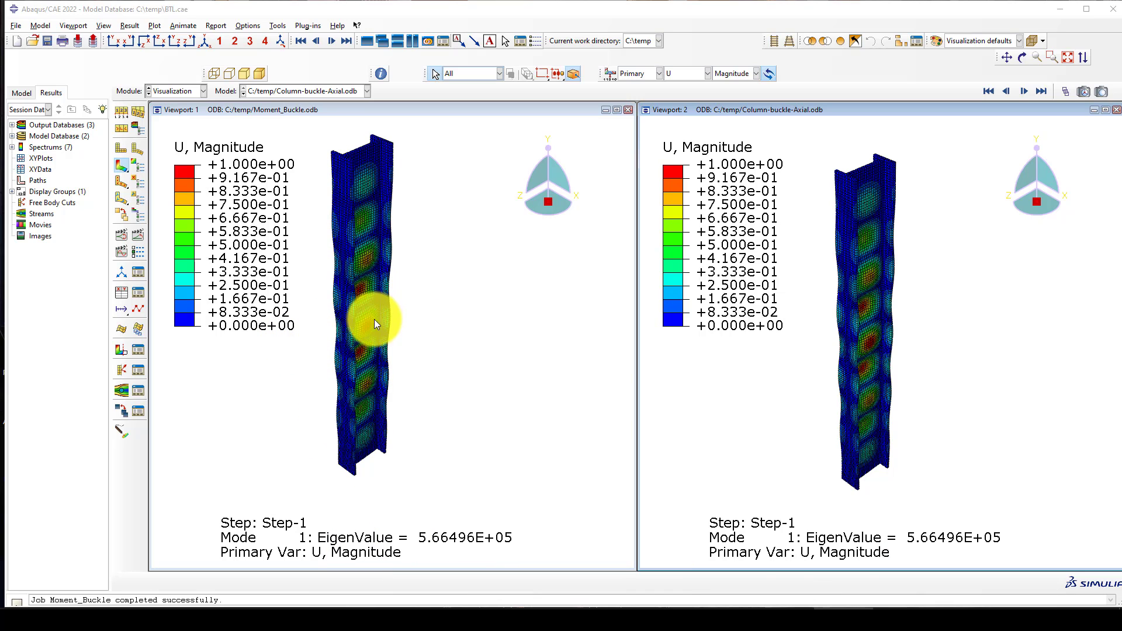
{"action": "scroll", "coordinate": [379, 326], "scroll_direction": "down", "scroll_amount": 1}
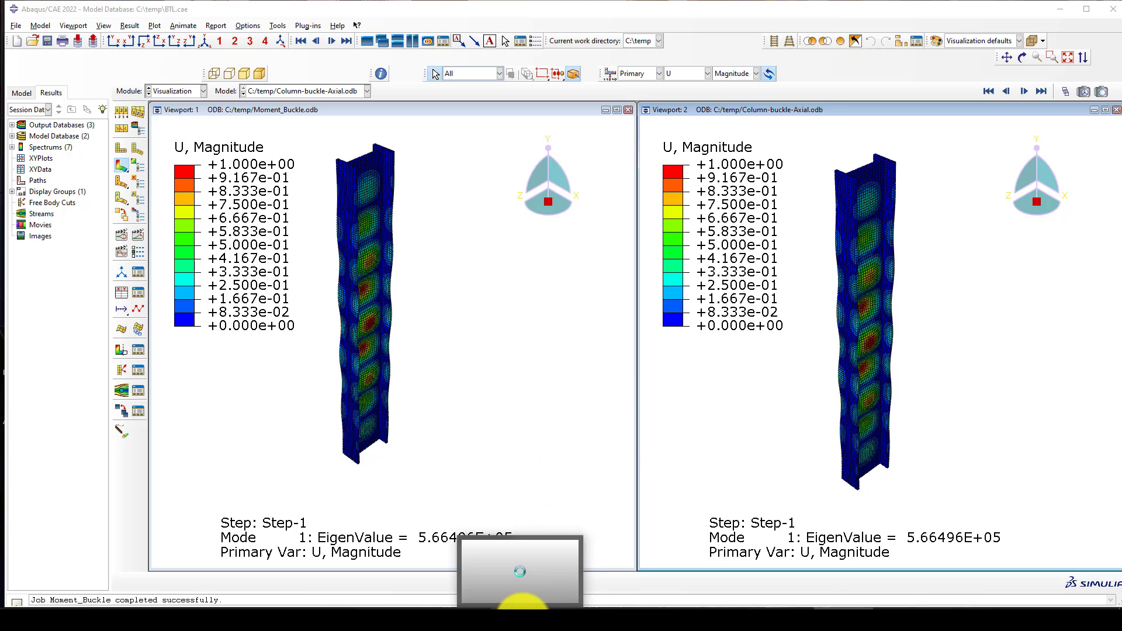
{"action": "left_click", "coordinate": [537, 533]}
{"action": "scroll", "coordinate": [523, 401], "scroll_direction": "up", "scroll_amount": 2}
{"action": "scroll", "coordinate": [585, 351], "scroll_direction": "down", "scroll_amount": 1}
{"action": "left_click_drag", "start_coordinate": [970, 334], "coordinate": [973, 485]}
{"action": "scroll", "coordinate": [671, 293], "scroll_direction": "down", "scroll_amount": 5}
{"action": "scroll", "coordinate": [741, 343], "scroll_direction": "up", "scroll_amount": 13}
{"action": "scroll", "coordinate": [799, 344], "scroll_direction": "up", "scroll_amount": 15}
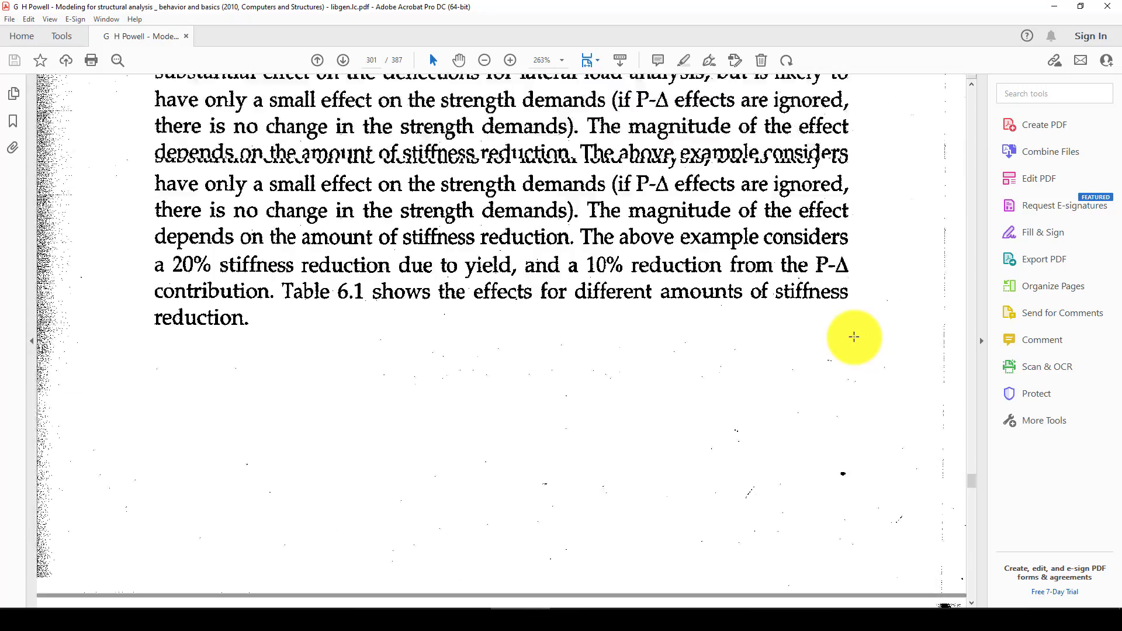
{"action": "scroll", "coordinate": [629, 310], "scroll_direction": "up", "scroll_amount": 15}
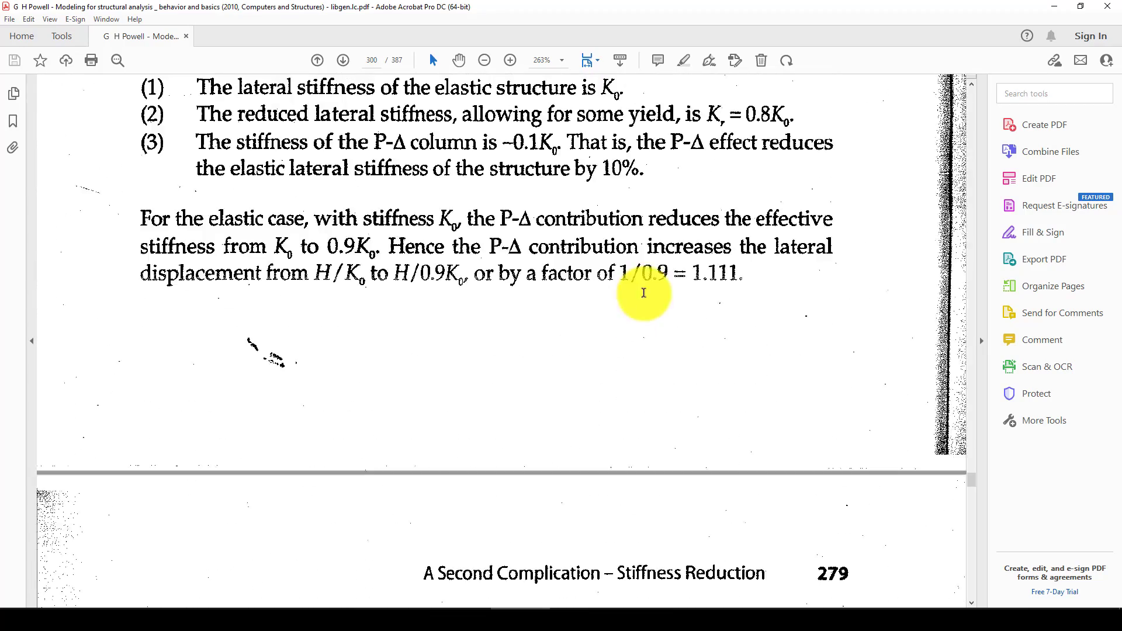
{"action": "scroll", "coordinate": [377, 233], "scroll_direction": "up", "scroll_amount": 4}
{"action": "scroll", "coordinate": [484, 335], "scroll_direction": "up", "scroll_amount": 18}
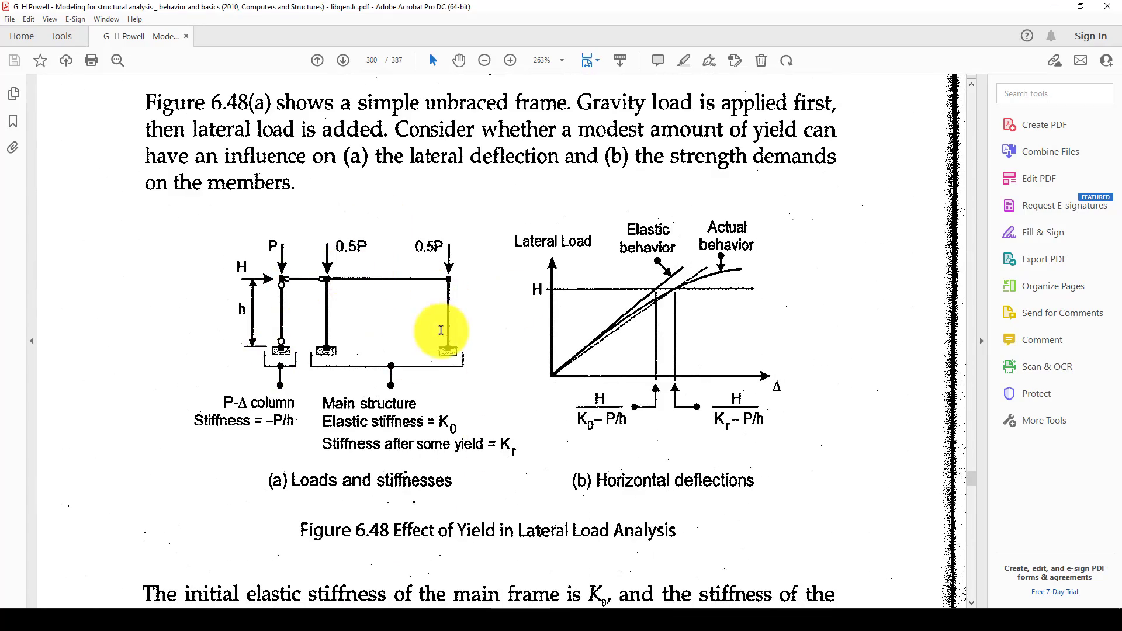
{"action": "scroll", "coordinate": [442, 330], "scroll_direction": "up", "scroll_amount": 12}
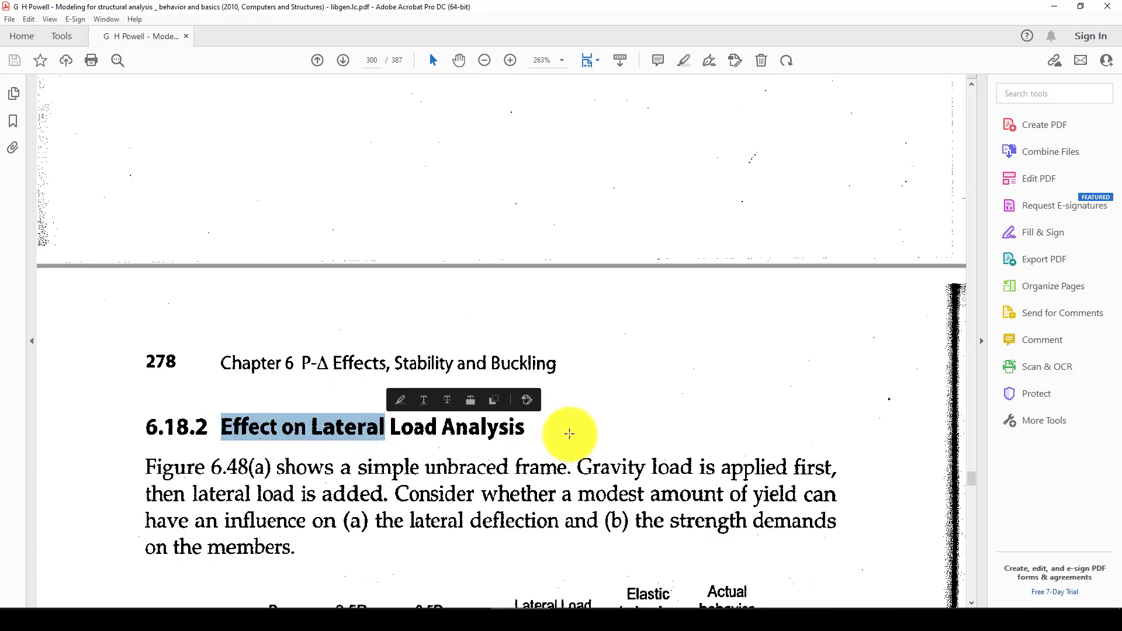
{"action": "scroll", "coordinate": [570, 432], "scroll_direction": "up", "scroll_amount": 20}
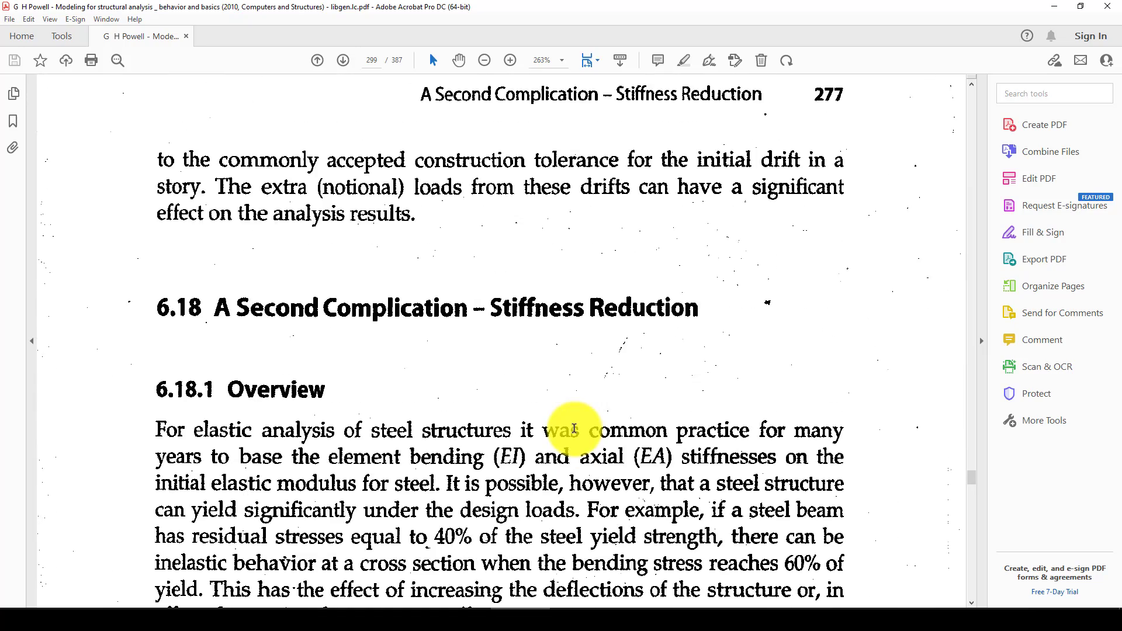
{"action": "scroll", "coordinate": [426, 333], "scroll_direction": "up", "scroll_amount": 20}
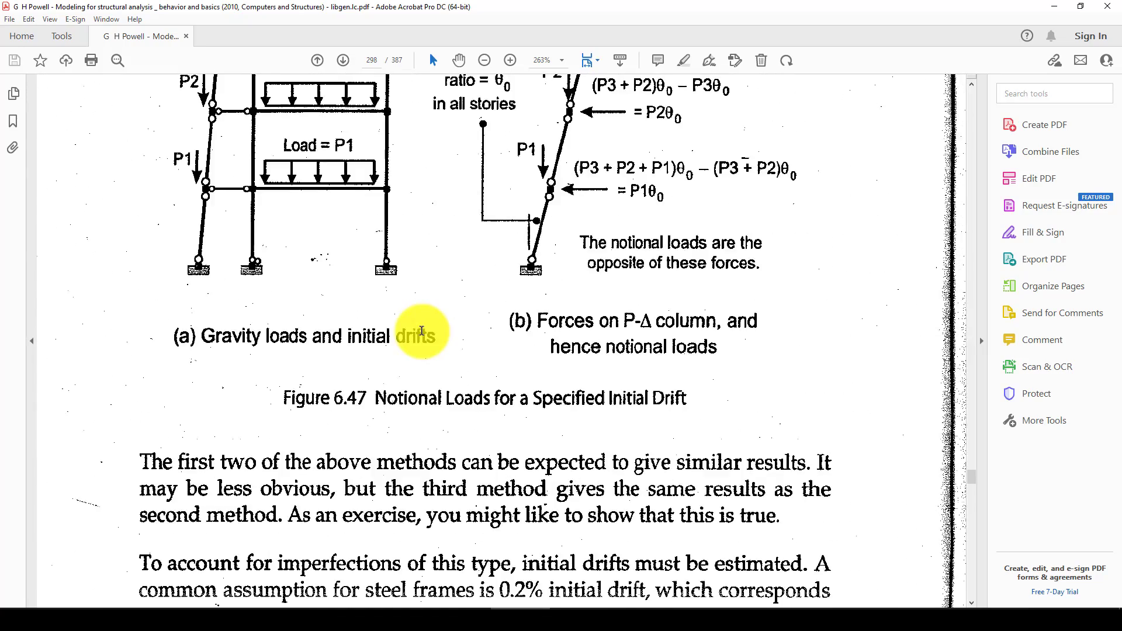
{"action": "scroll", "coordinate": [422, 331], "scroll_direction": "up", "scroll_amount": 7}
{"action": "scroll", "coordinate": [421, 323], "scroll_direction": "up", "scroll_amount": 20}
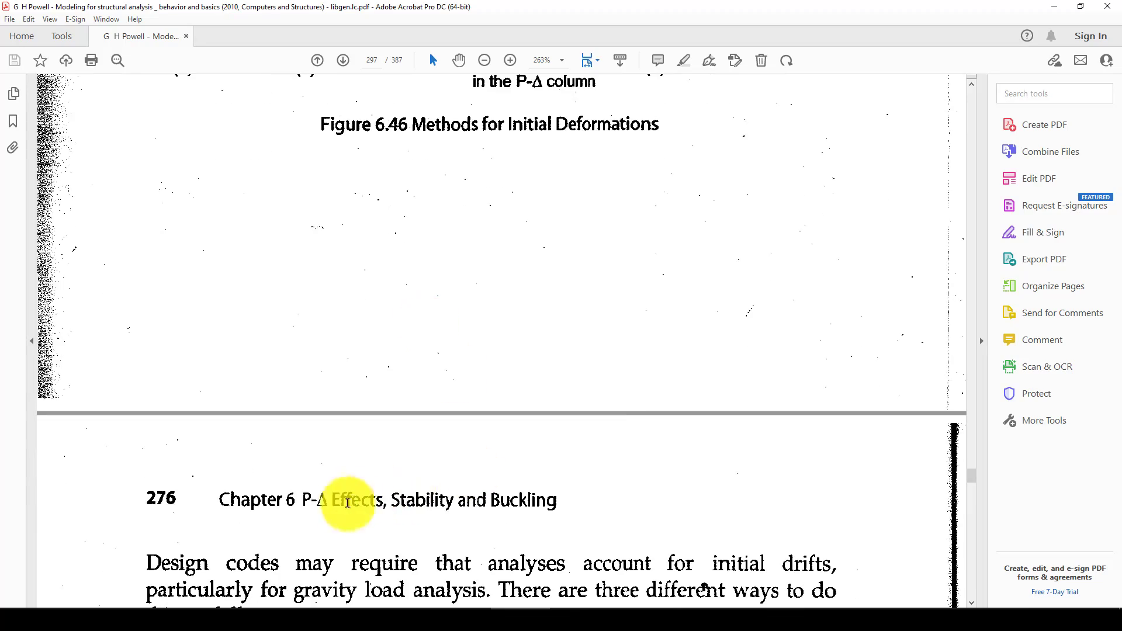
{"action": "left_click_drag", "start_coordinate": [304, 500], "coordinate": [454, 502]}
{"action": "scroll", "coordinate": [601, 366], "scroll_direction": "up", "scroll_amount": 20}
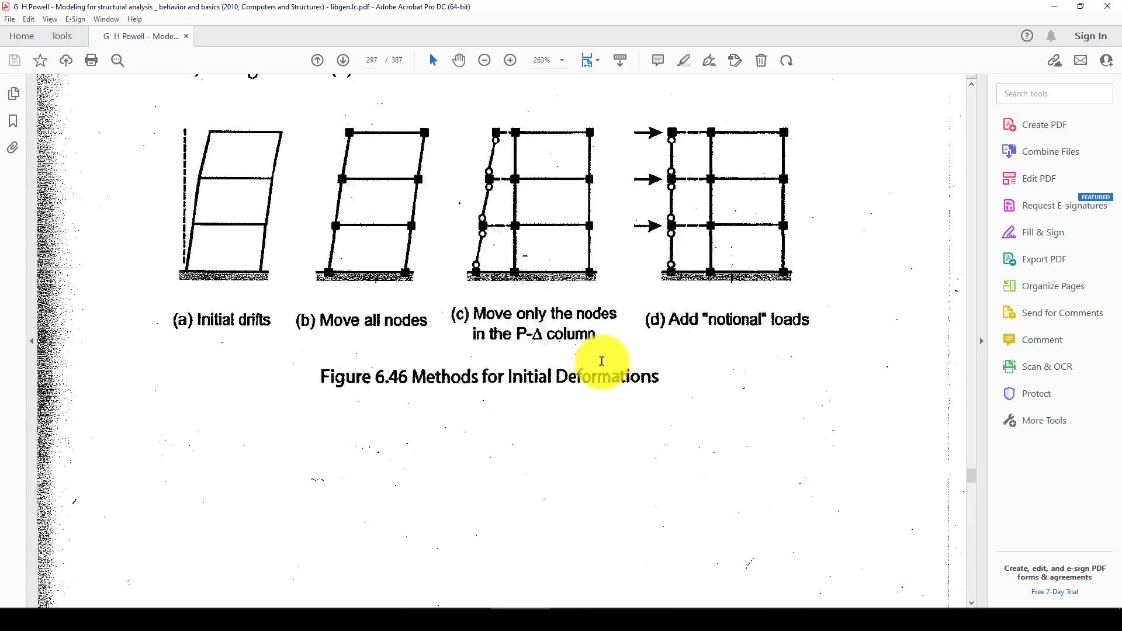
{"action": "scroll", "coordinate": [601, 361], "scroll_direction": "up", "scroll_amount": 6}
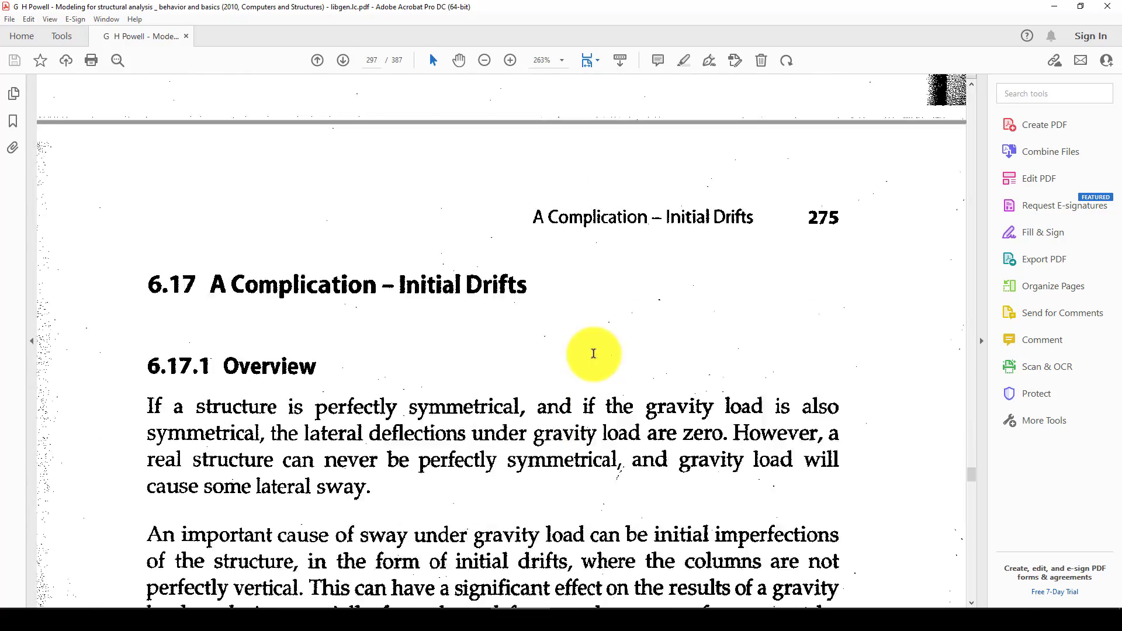
{"action": "scroll", "coordinate": [593, 353], "scroll_direction": "up", "scroll_amount": 15}
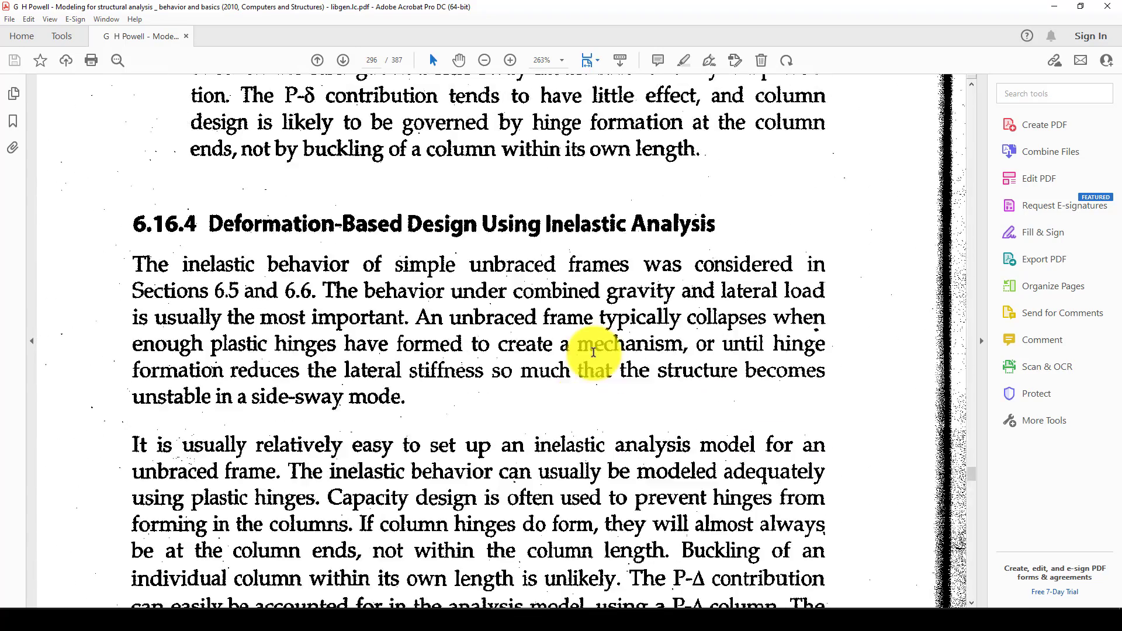
{"action": "scroll", "coordinate": [593, 352], "scroll_direction": "up", "scroll_amount": 5}
{"action": "scroll", "coordinate": [547, 346], "scroll_direction": "up", "scroll_amount": 10}
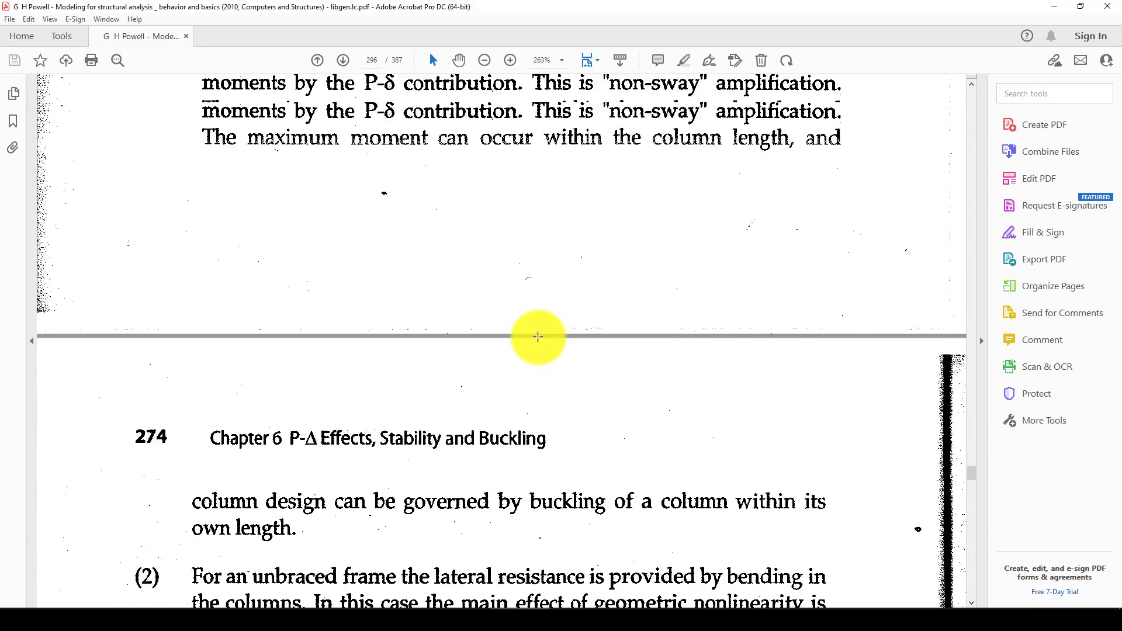
{"action": "scroll", "coordinate": [537, 333], "scroll_direction": "down", "scroll_amount": 3}
{"action": "scroll", "coordinate": [533, 321], "scroll_direction": "up", "scroll_amount": 20}
{"action": "scroll", "coordinate": [525, 322], "scroll_direction": "up", "scroll_amount": 20}
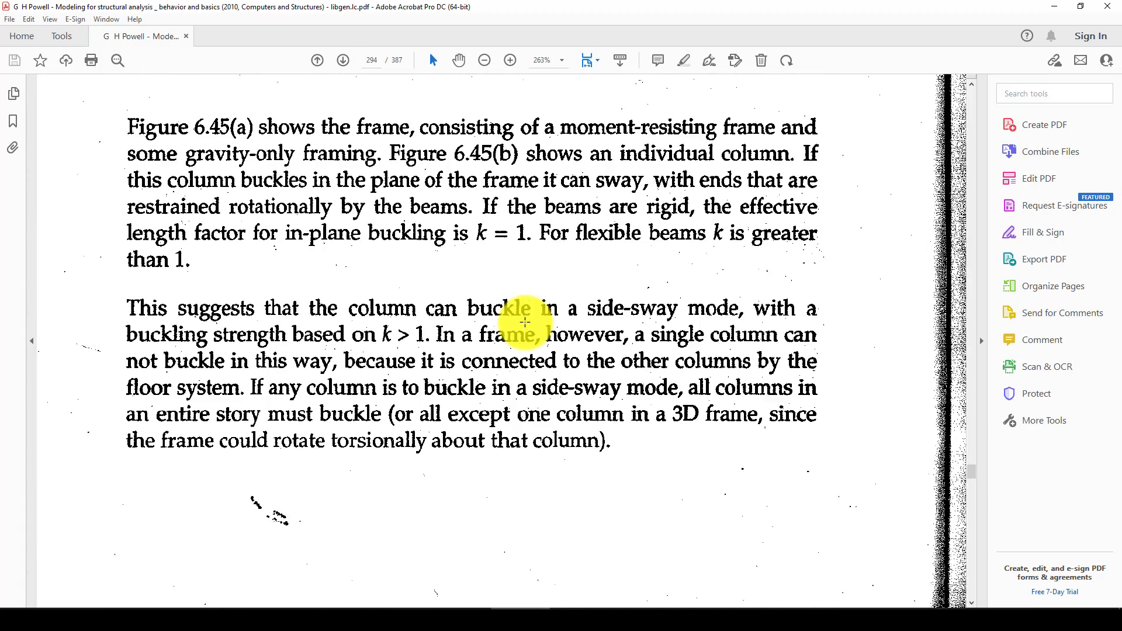
{"action": "scroll", "coordinate": [525, 322], "scroll_direction": "up", "scroll_amount": 3}
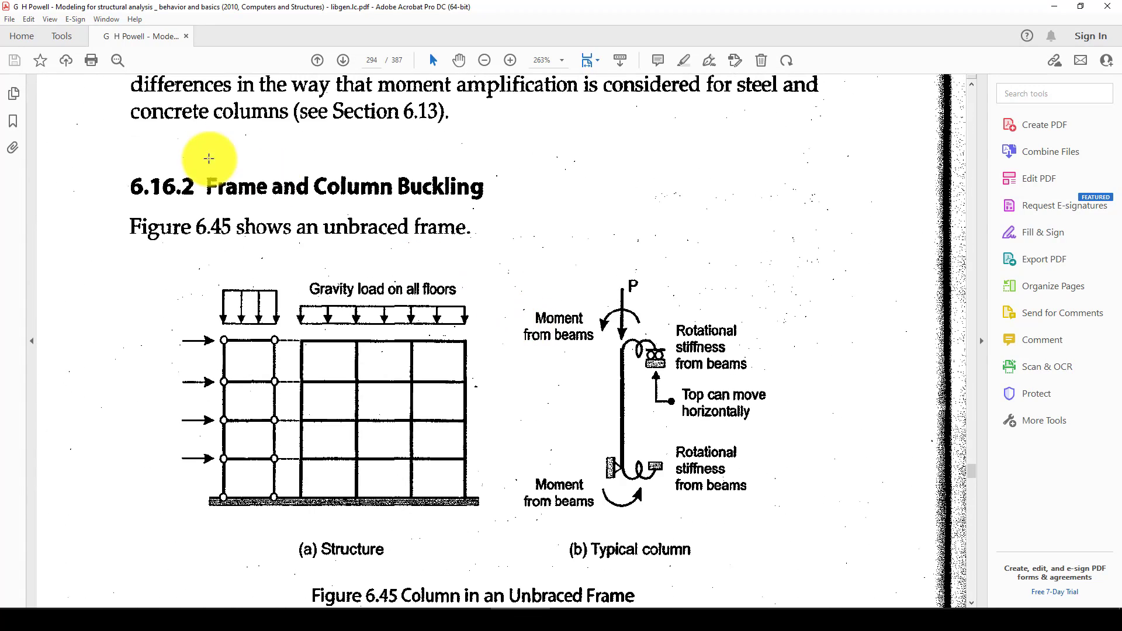
{"action": "left_click", "coordinate": [243, 183]}
{"action": "left_click", "coordinate": [243, 182]}
{"action": "left_click", "coordinate": [622, 216]}
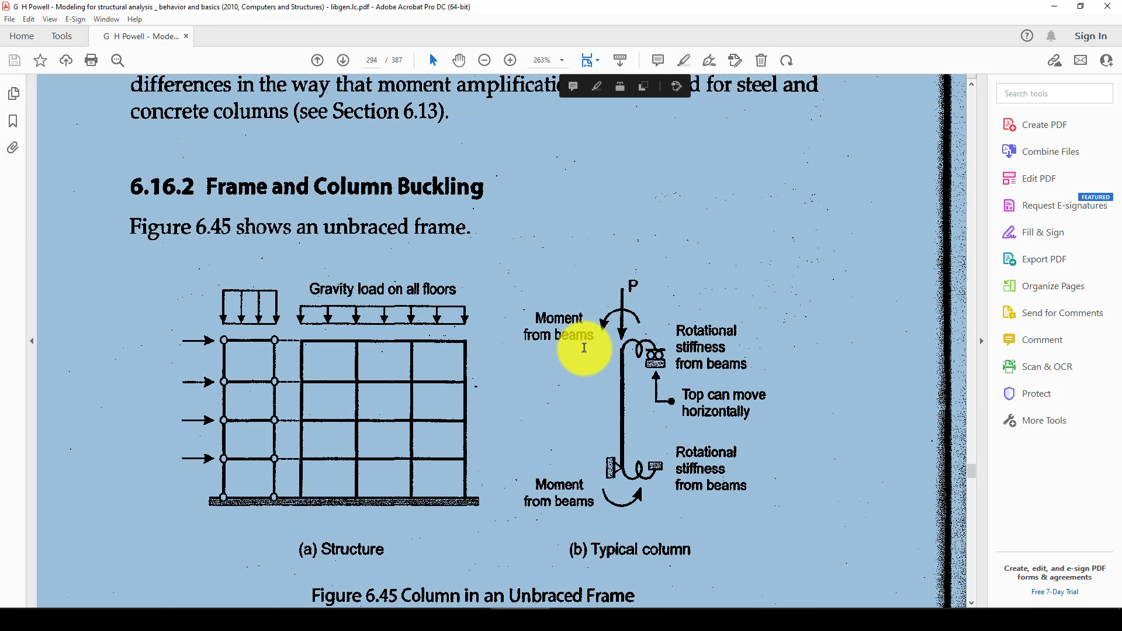
{"action": "left_click", "coordinate": [582, 319]}
{"action": "scroll", "coordinate": [574, 346], "scroll_direction": "down", "scroll_amount": 1}
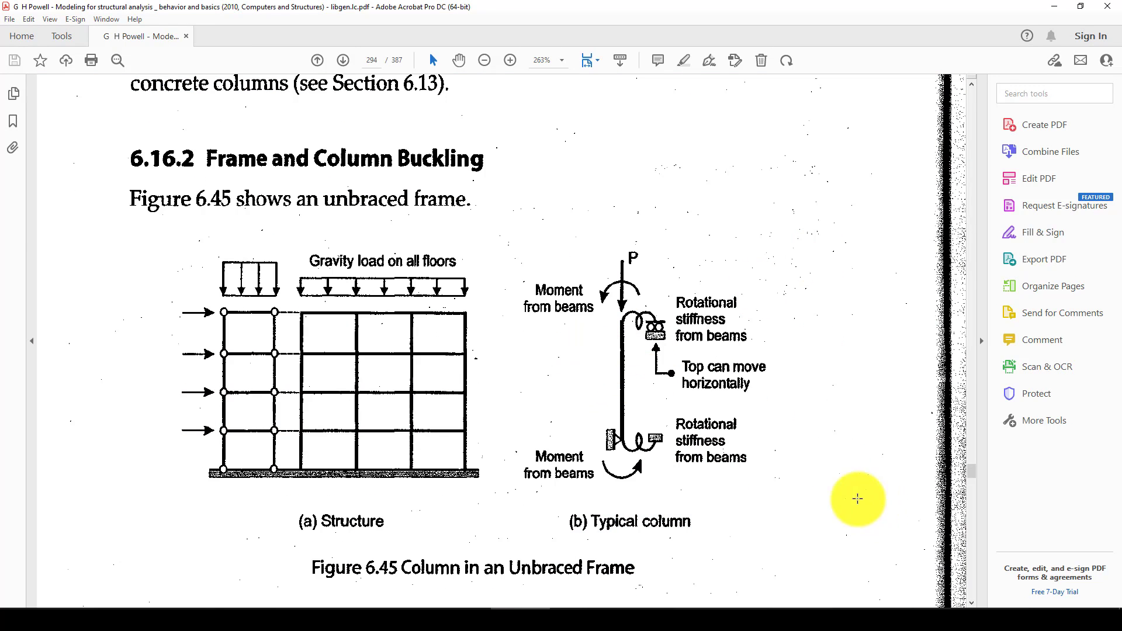
{"action": "left_click", "coordinate": [741, 605]}
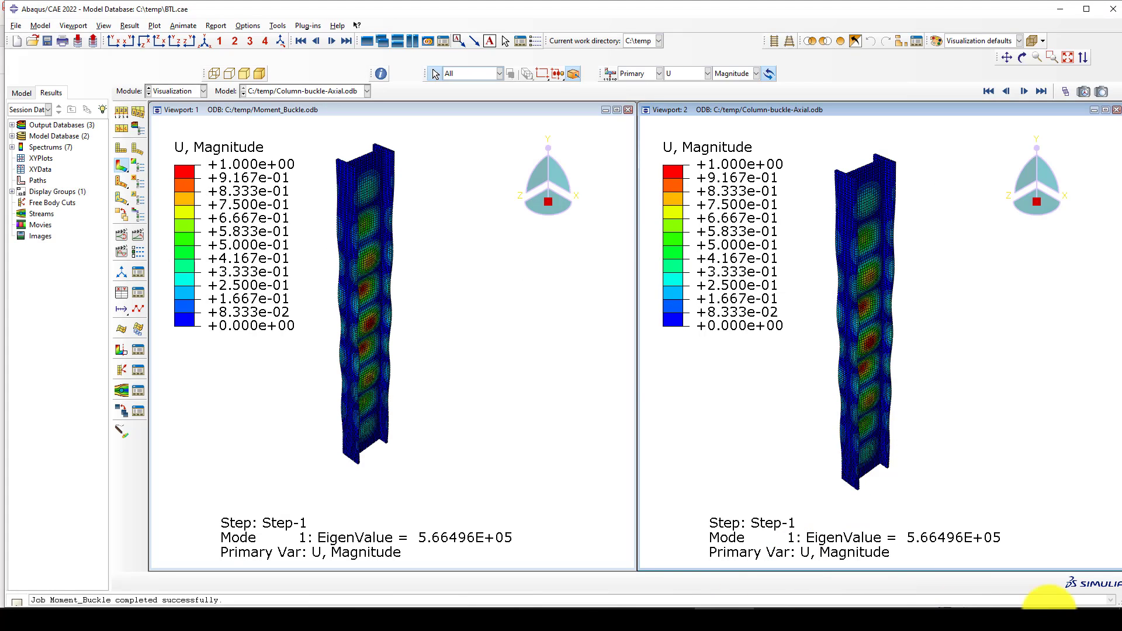